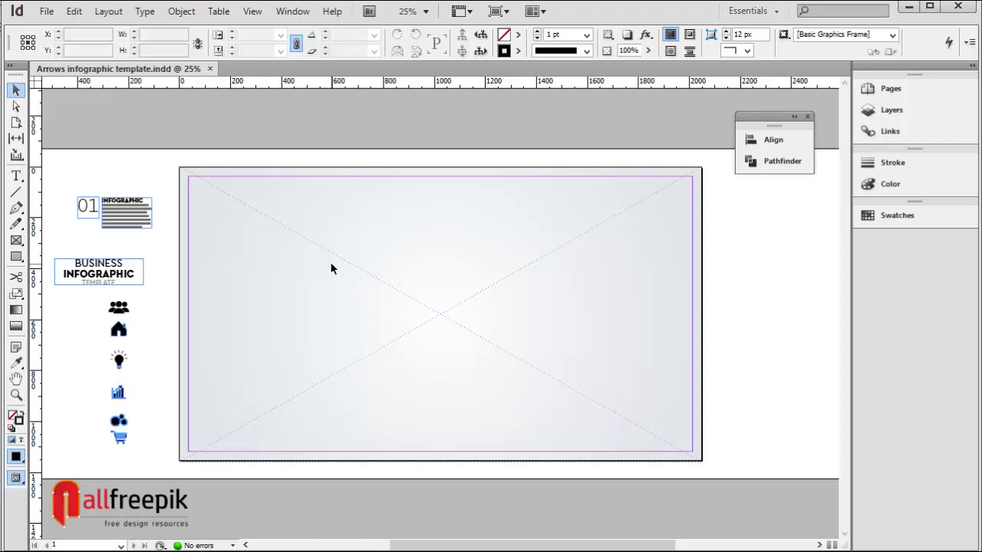
Draw a tall rectangle frame on the left side of the page
click(17, 256)
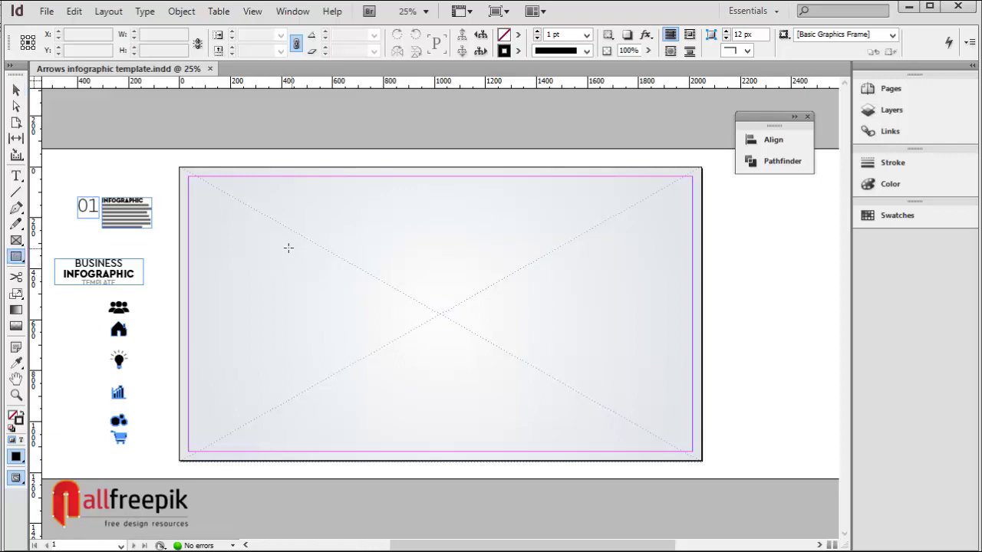
drag(272, 239, 327, 359)
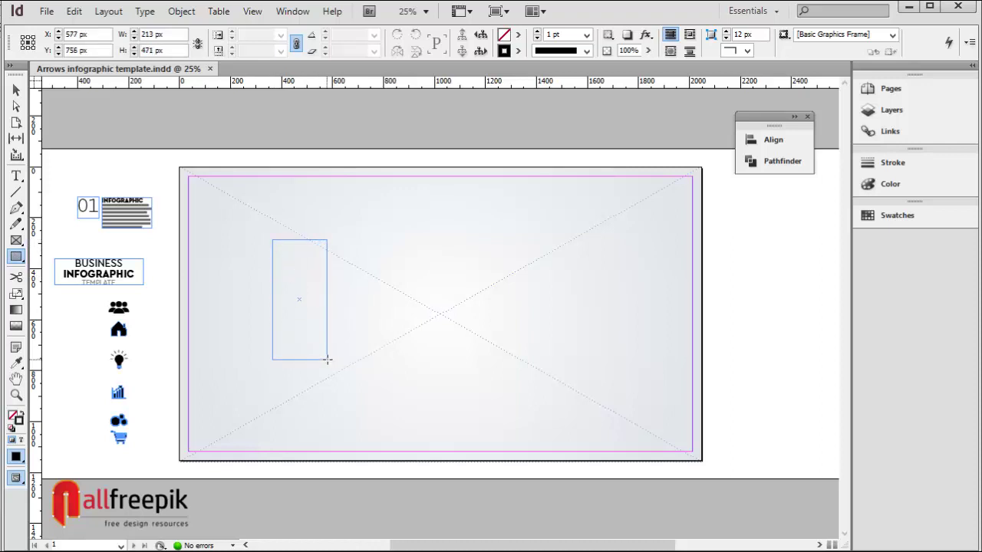
click(16, 89)
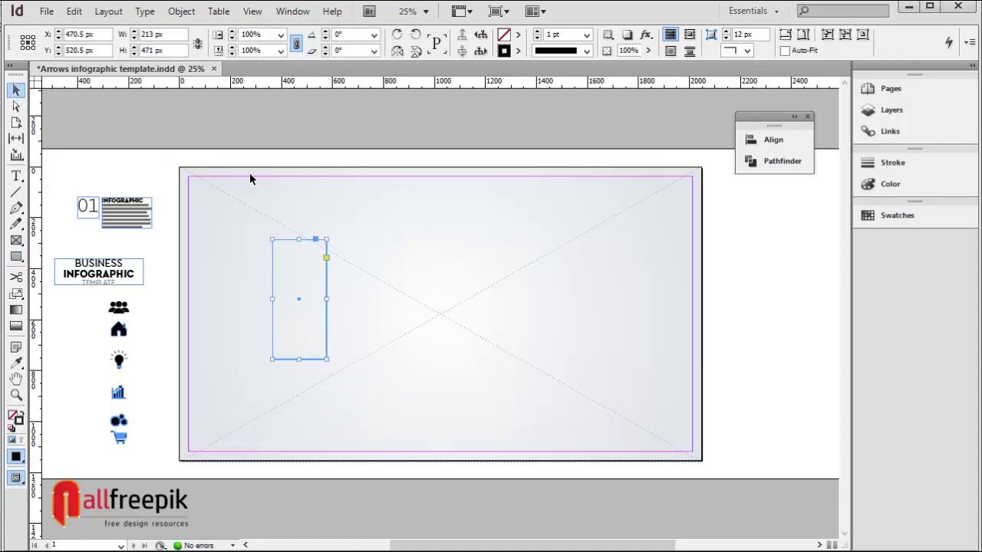
key(ctrl+space)
drag(218, 190, 439, 418)
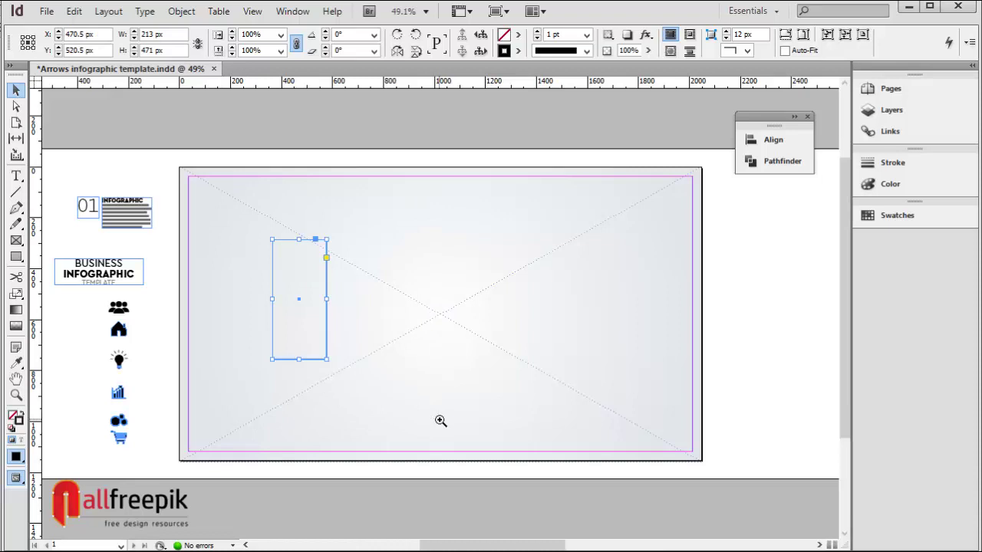
drag(476, 193, 374, 244)
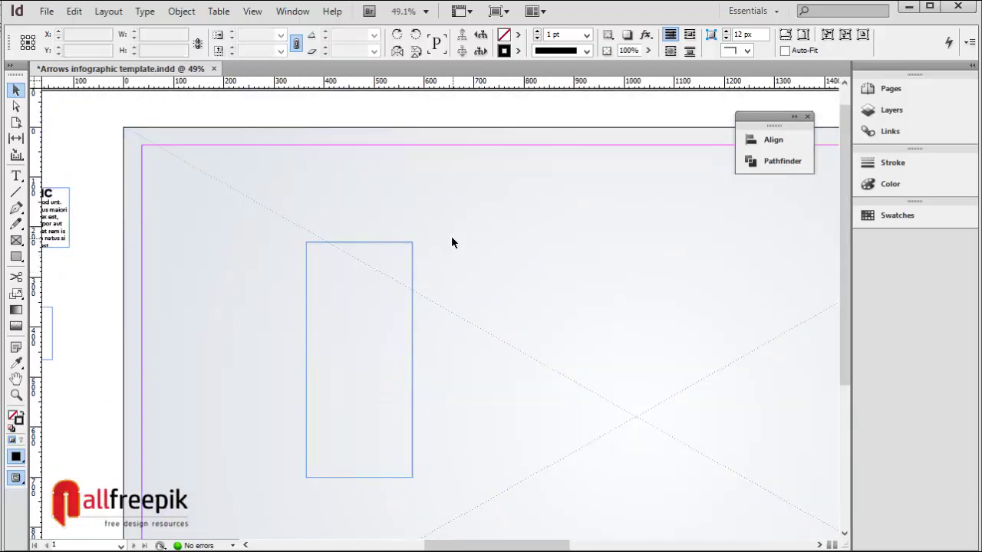
Give the rectangle Rounded corners with a 50 px size
click(747, 51)
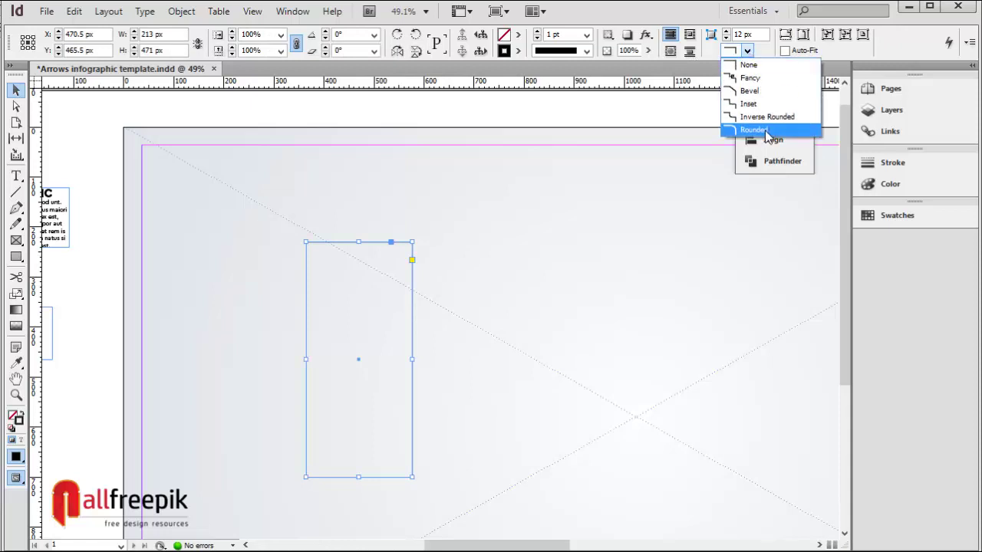
click(757, 127)
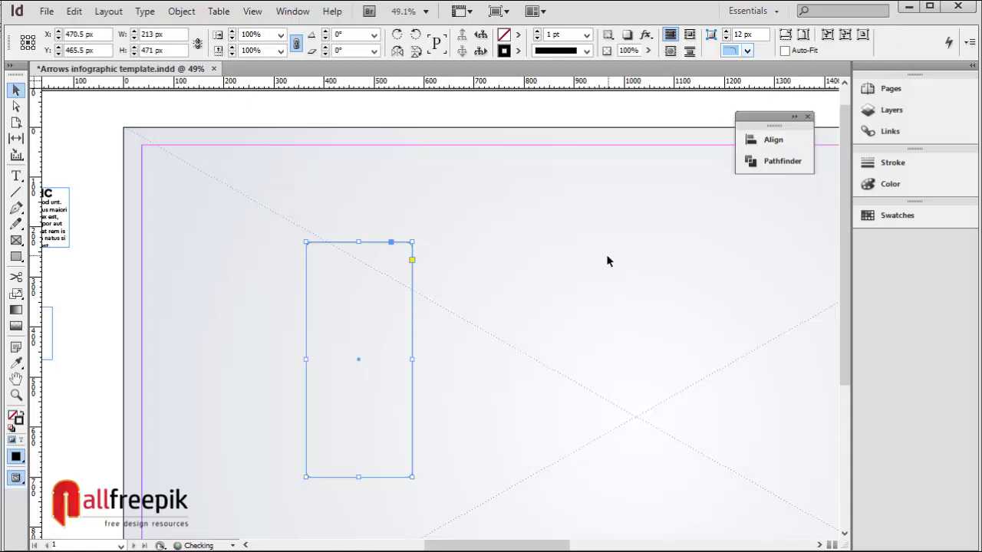
click(759, 33)
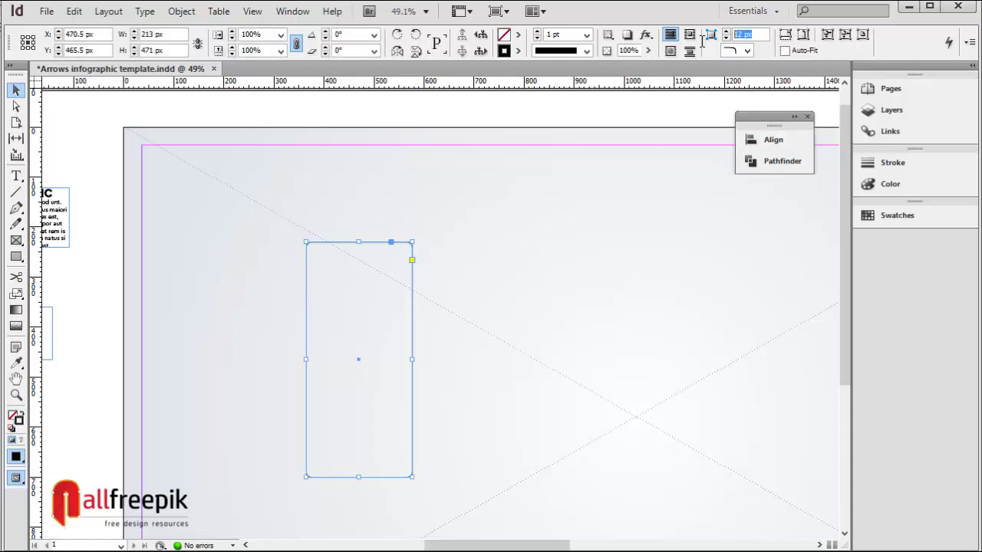
text(50)
key(Tab)
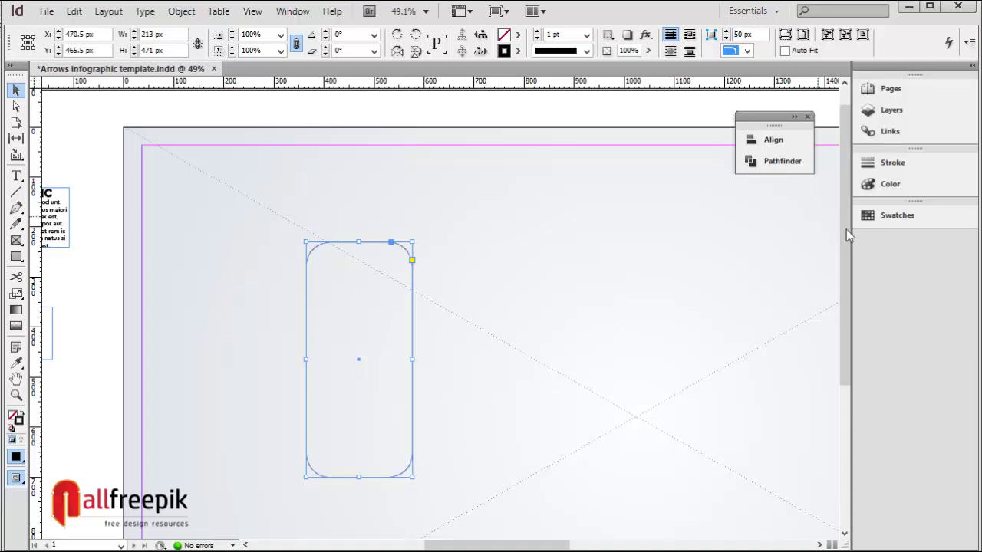
Shorten the rounded rectangle from its bottom to 213 × 404 px
click(639, 214)
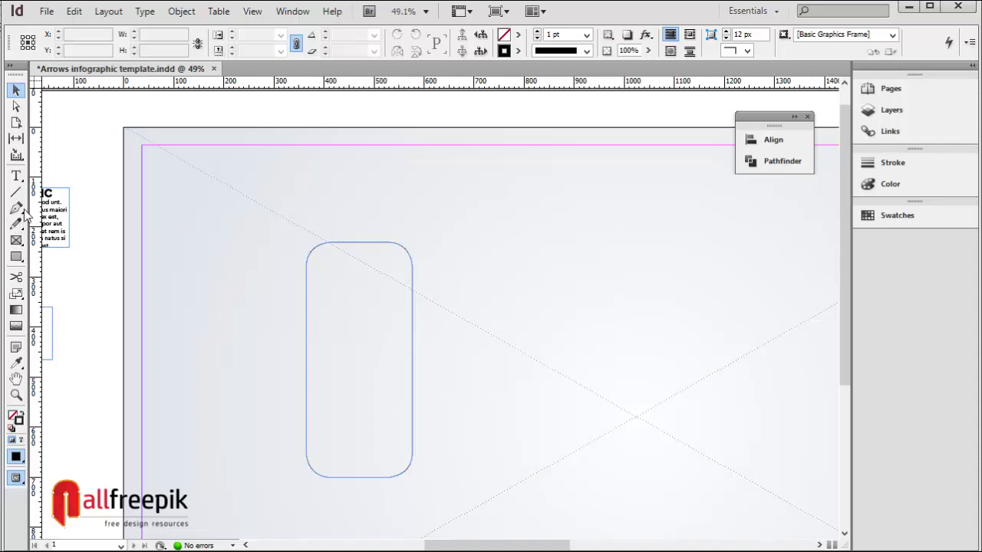
click(368, 465)
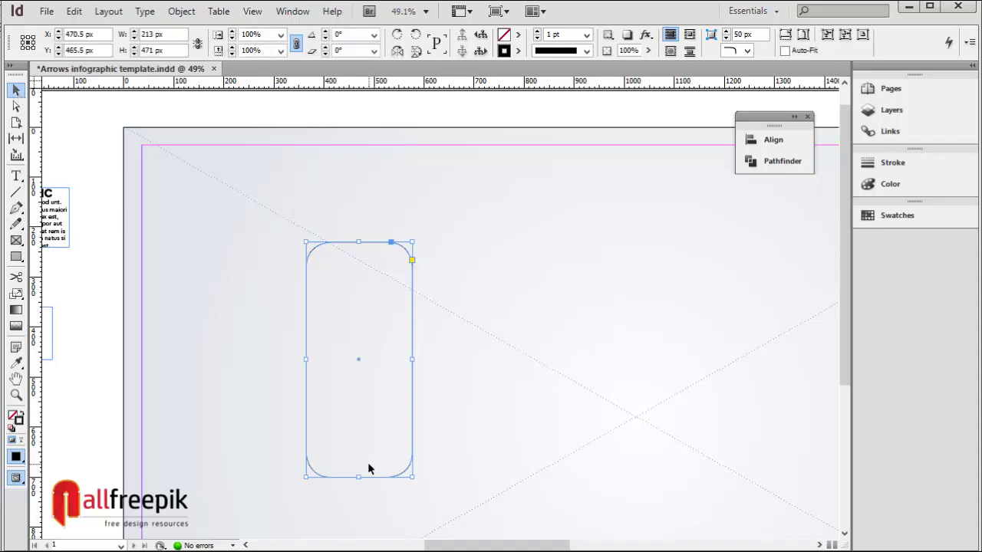
drag(359, 476, 368, 443)
click(428, 249)
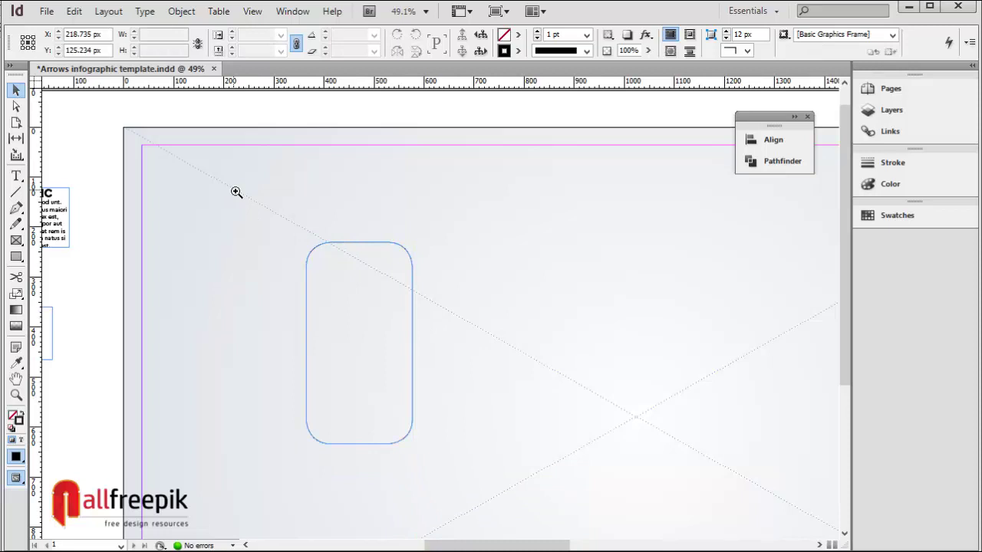
drag(234, 191, 564, 463)
drag(557, 427, 550, 394)
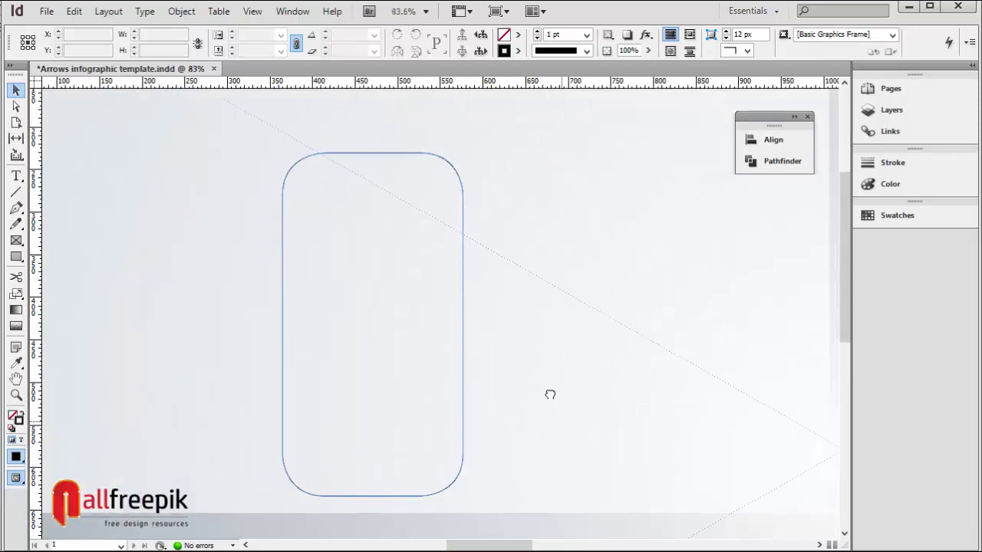
mouse_move(250, 289)
mouse_down()
mouse_move(250, 259)
mouse_move(244, 285)
mouse_up()
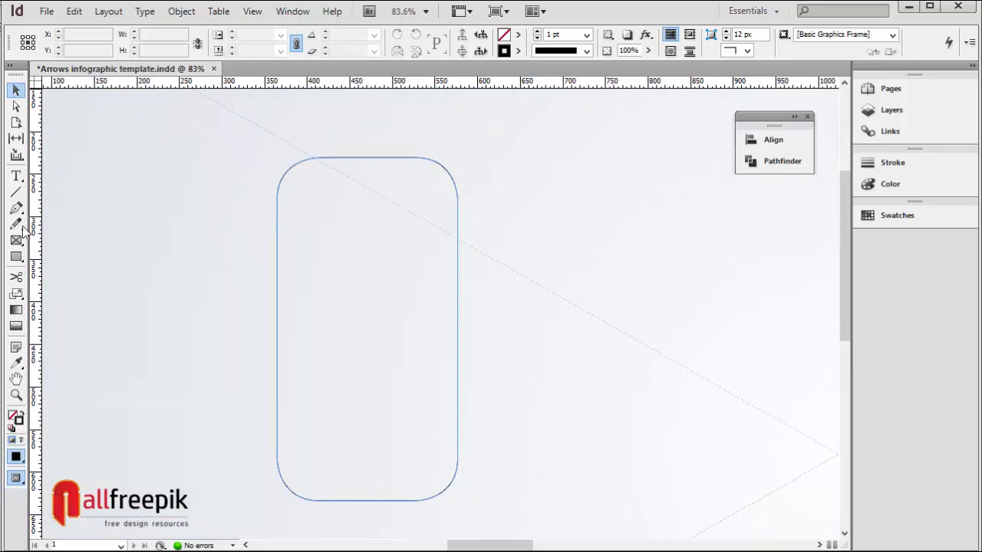
Draw a 79 px circle and move it out to the left of the rounded rectangle
click(17, 258)
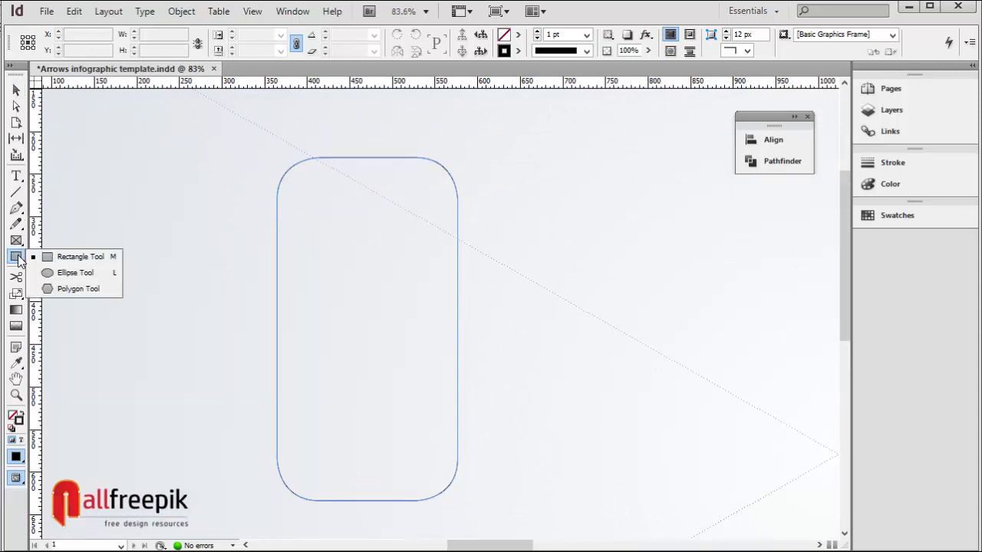
click(60, 272)
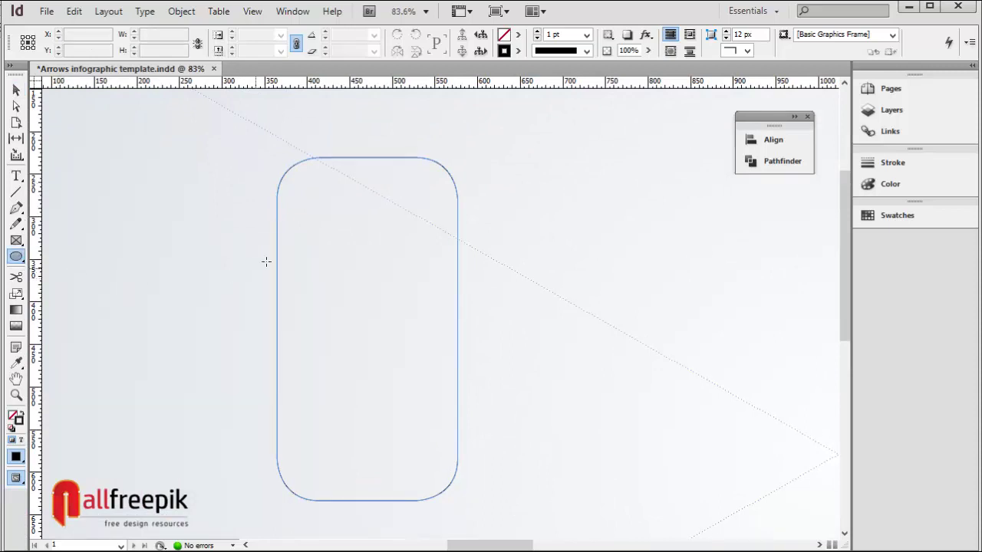
drag(281, 173, 349, 247)
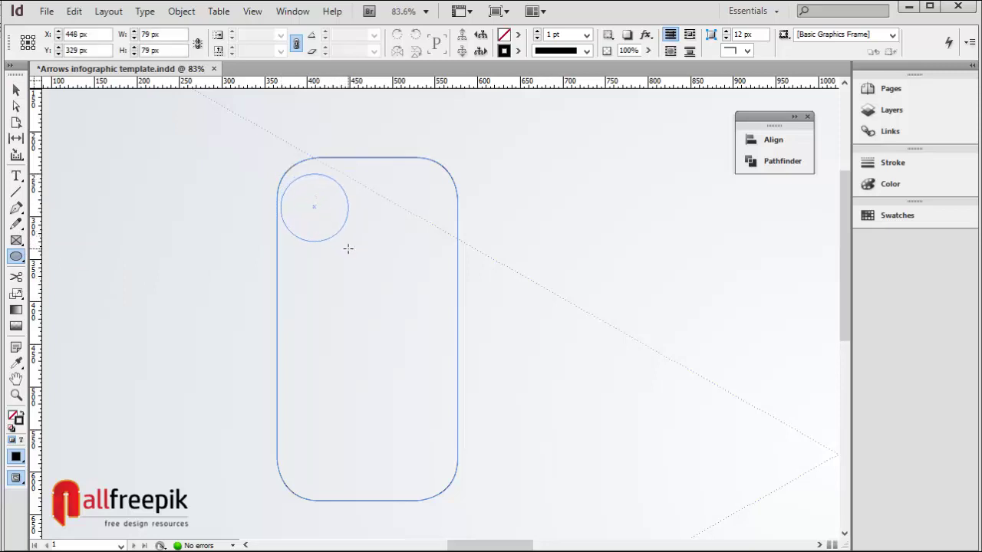
click(16, 92)
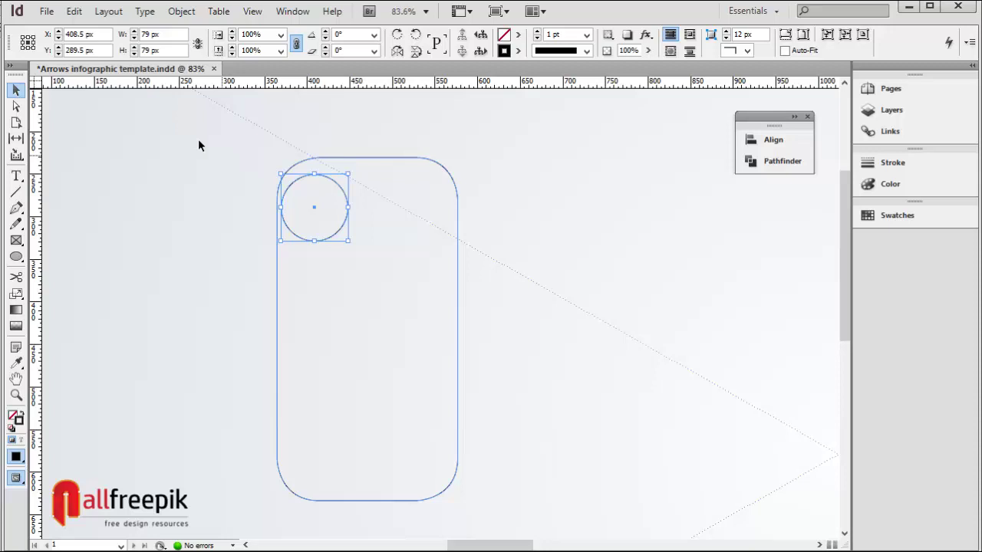
drag(174, 125, 438, 281)
drag(533, 267, 247, 267)
click(291, 259)
Draw a 104 × 53 px rectangle covering the circle's lower half
drag(73, 223, 149, 215)
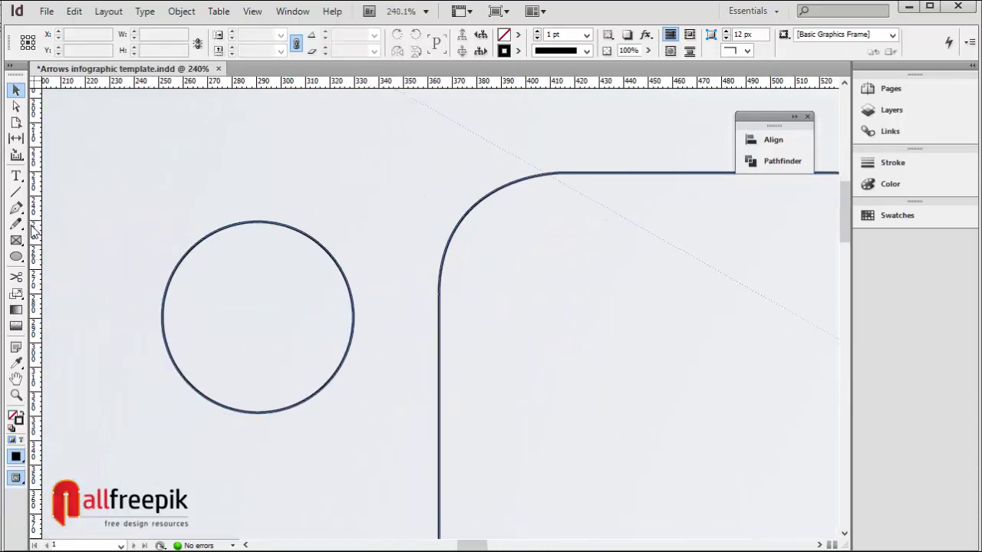
drag(16, 256, 73, 256)
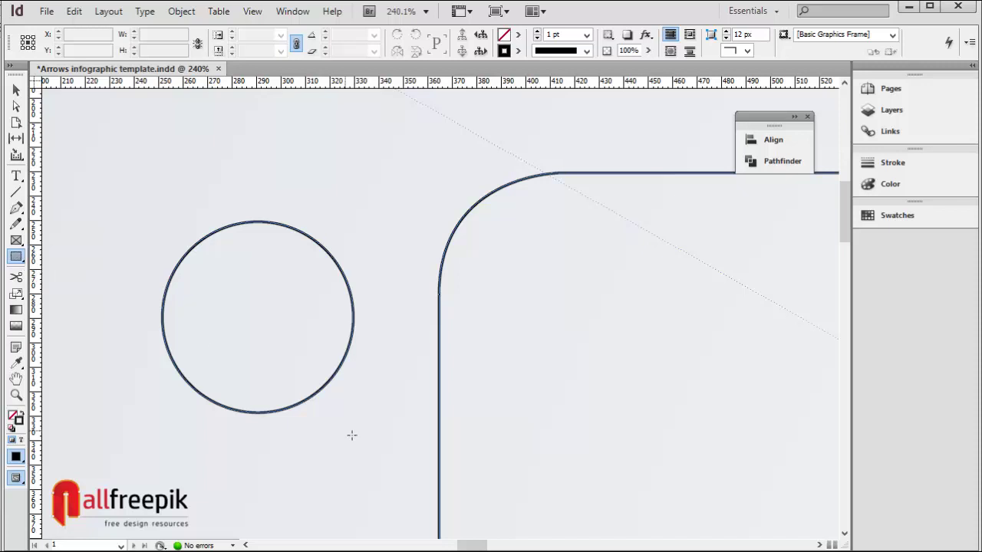
drag(396, 440, 143, 310)
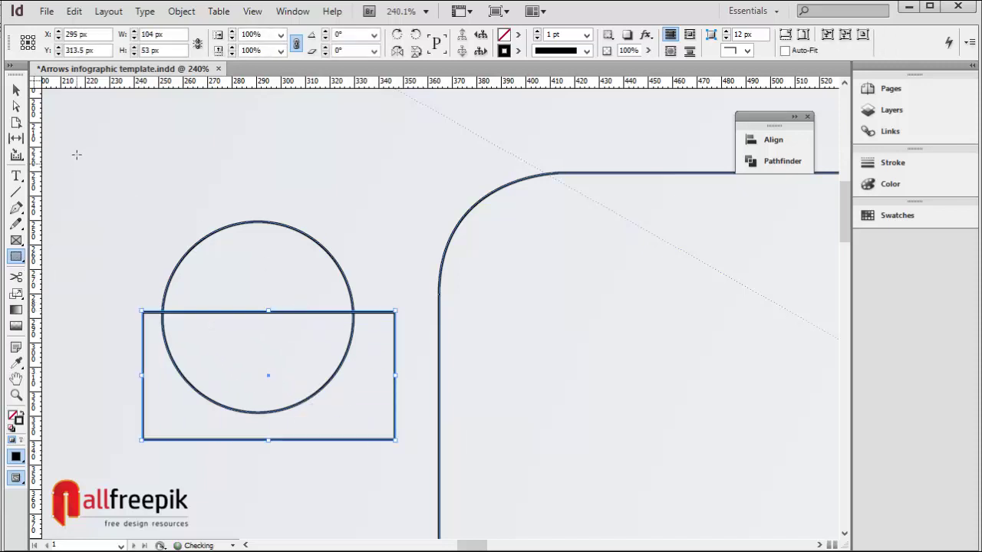
Subtract the rectangle from the circle with Pathfinder, leaving a semicircle
click(16, 90)
shift+click(303, 236)
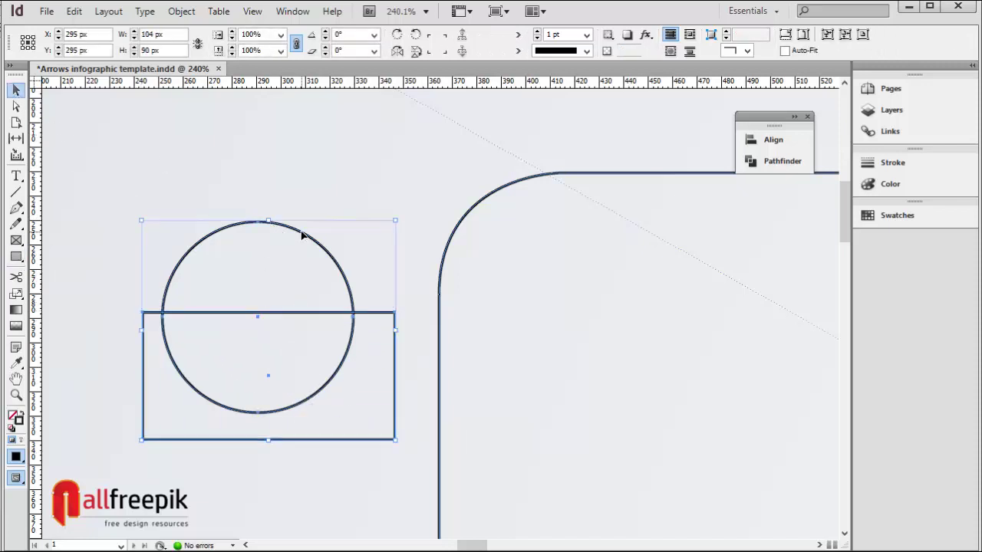
click(373, 309)
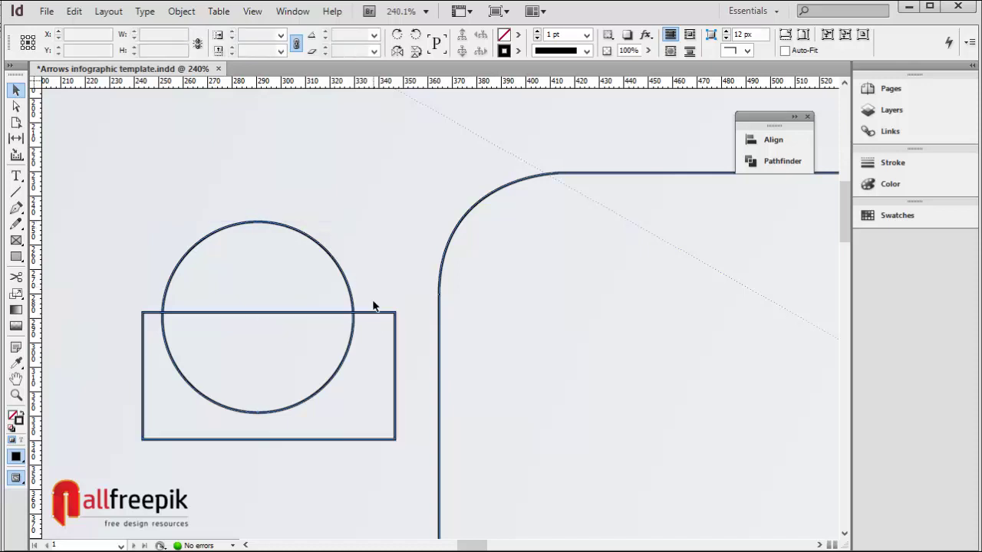
drag(370, 315, 342, 246)
click(774, 160)
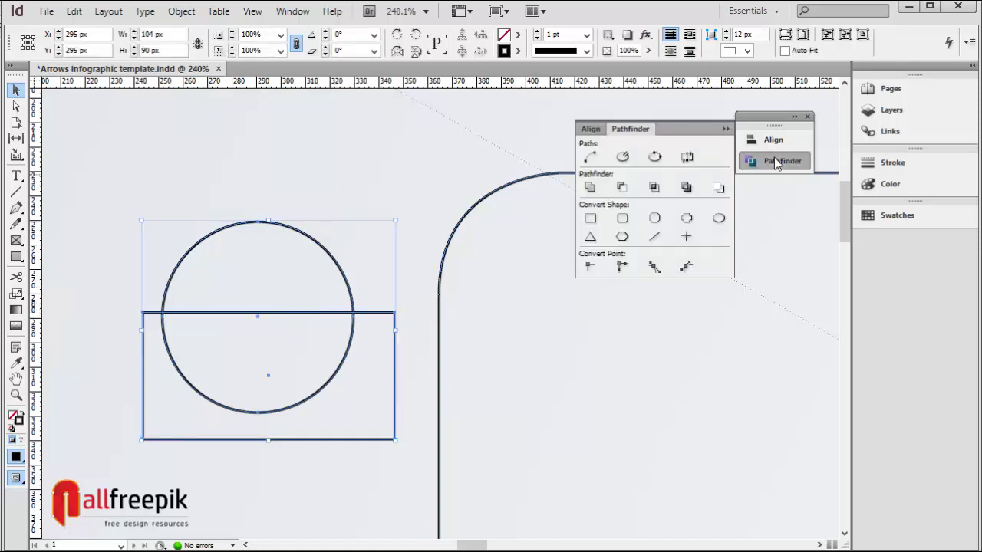
click(623, 190)
click(381, 207)
Move the semicircle onto the rectangle's top-left corner and size it to 108 × 52 px
drag(340, 274, 575, 296)
drag(482, 257, 322, 230)
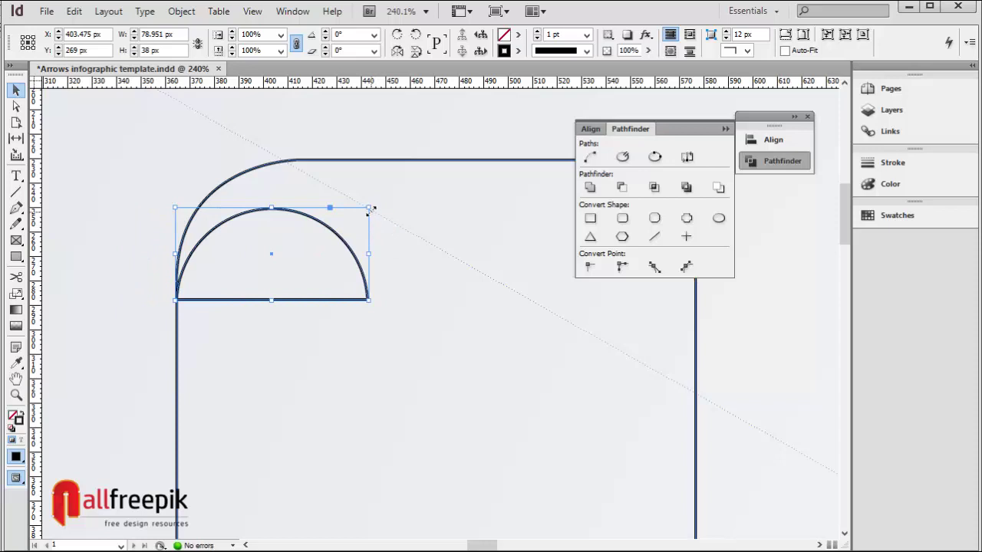
drag(369, 208, 451, 160)
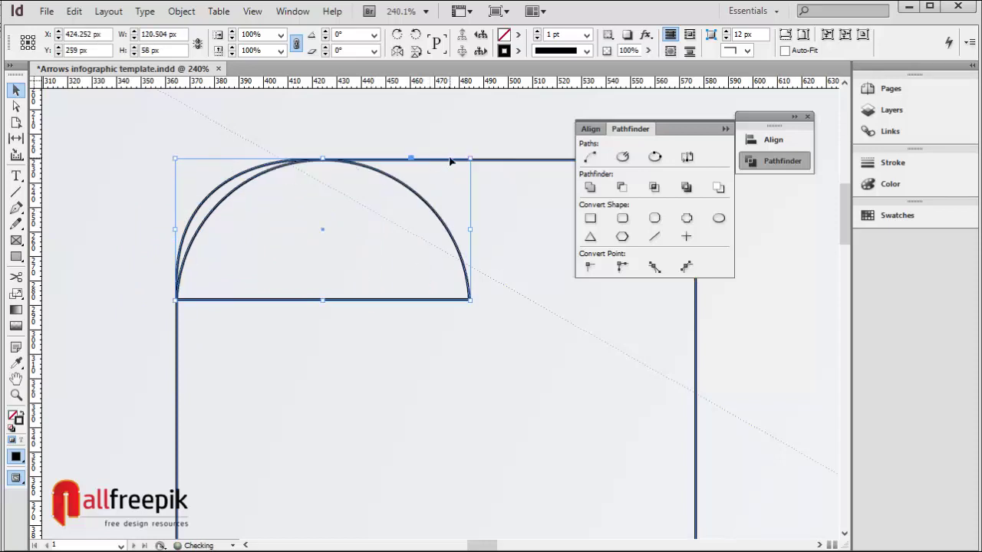
drag(416, 201, 407, 202)
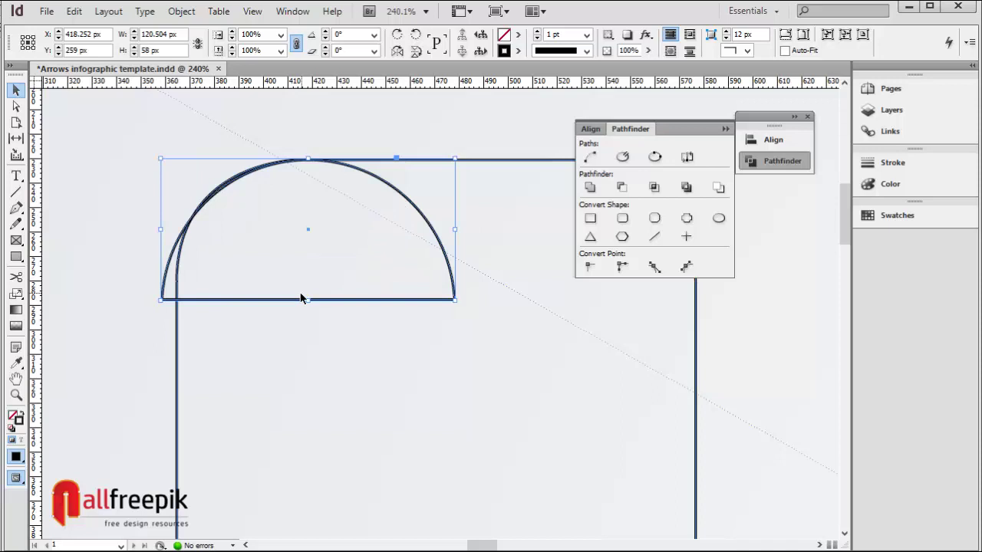
drag(308, 302, 307, 285)
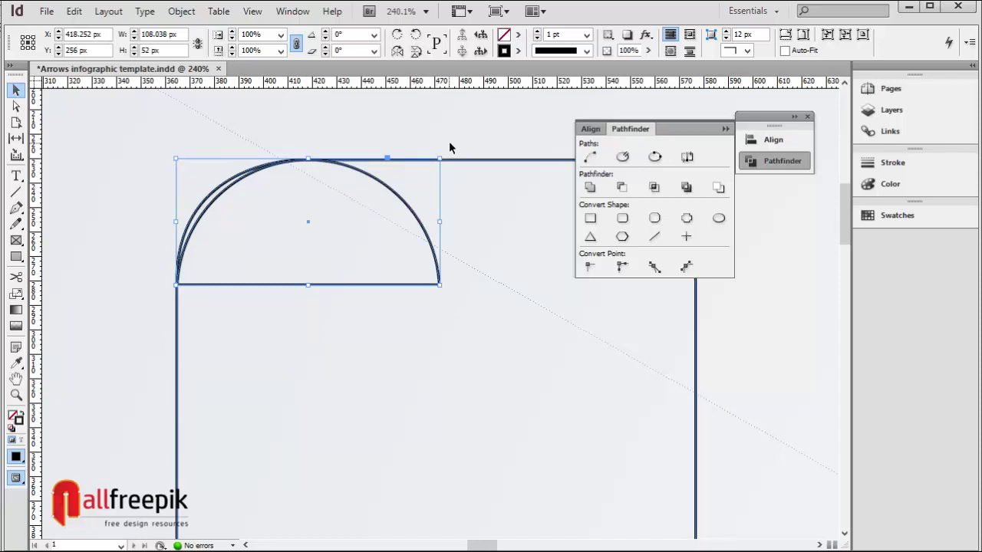
Set the tall rectangle's corners to Rounded 60 px and shrink the half-circle slightly
click(467, 160)
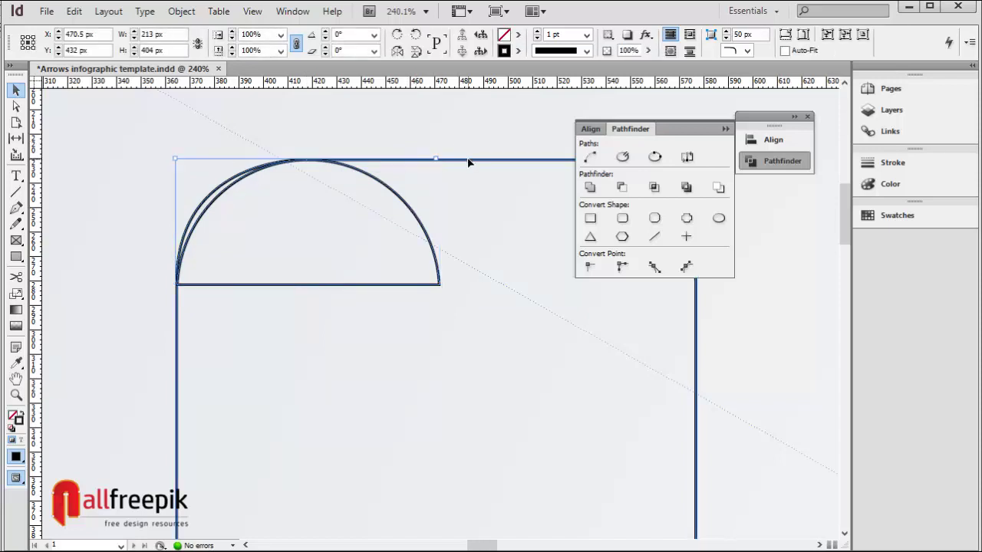
alt+click(705, 40)
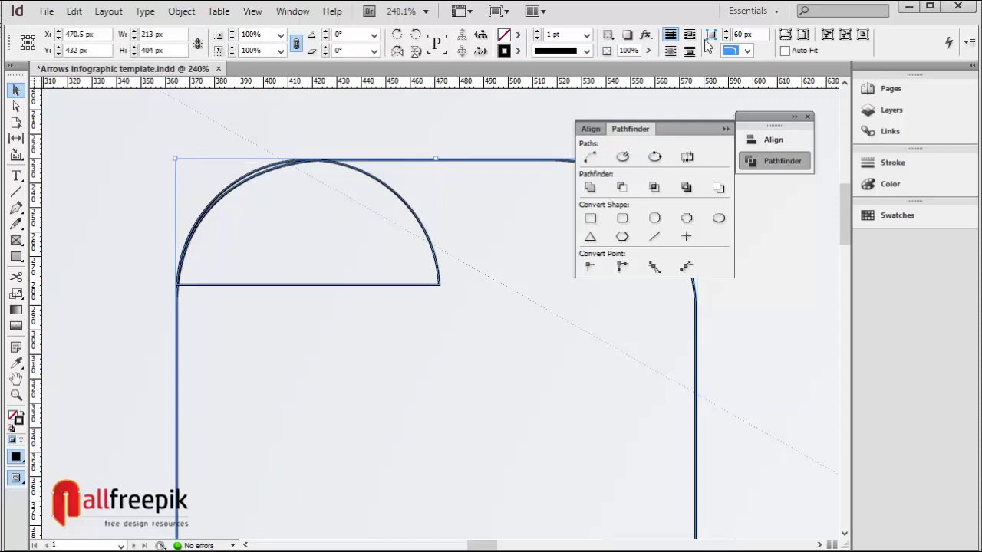
click(423, 182)
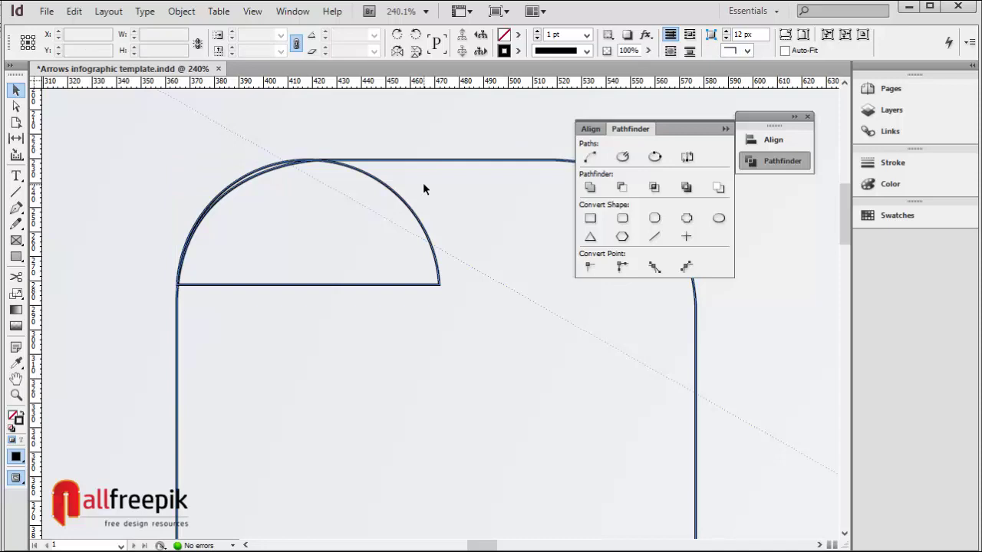
click(401, 198)
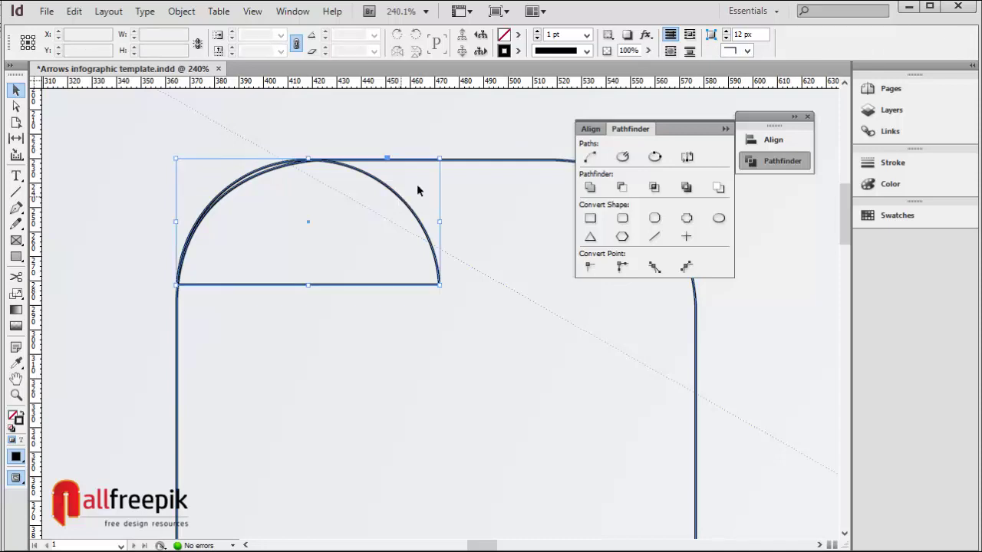
drag(440, 158, 414, 175)
click(449, 143)
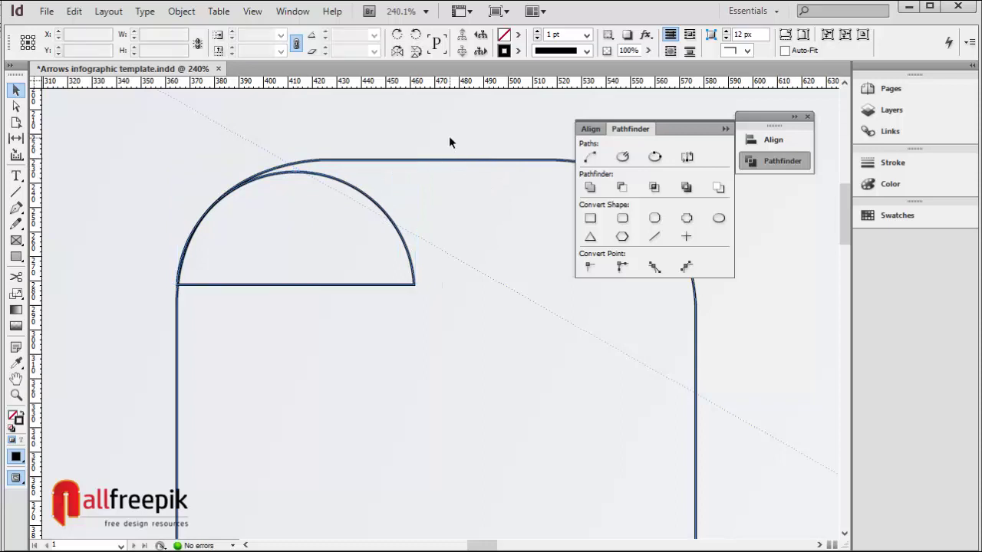
Narrow the half-circle further at 200% zoom
click(431, 159)
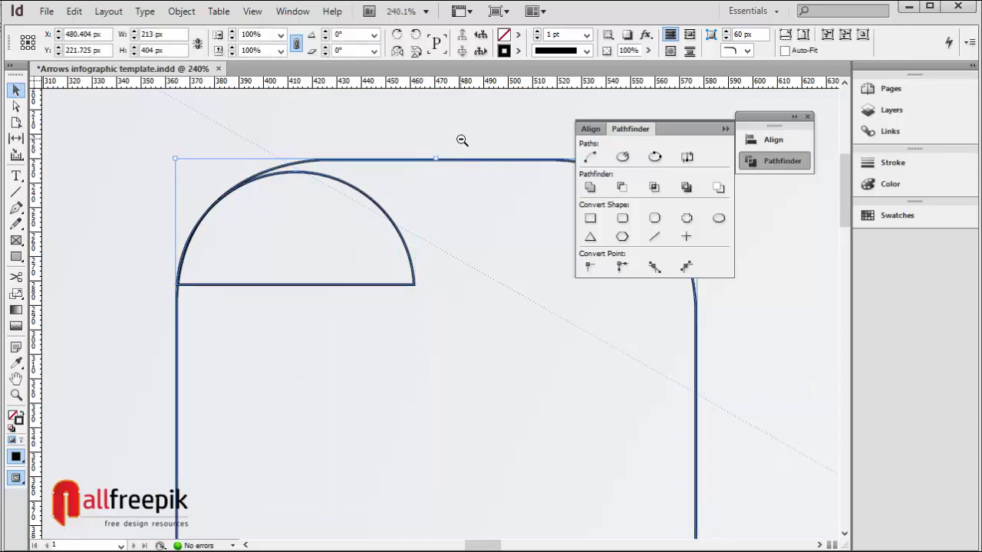
ctrl+alt+click(462, 141)
scroll(403, 136, down, 3)
click(303, 201)
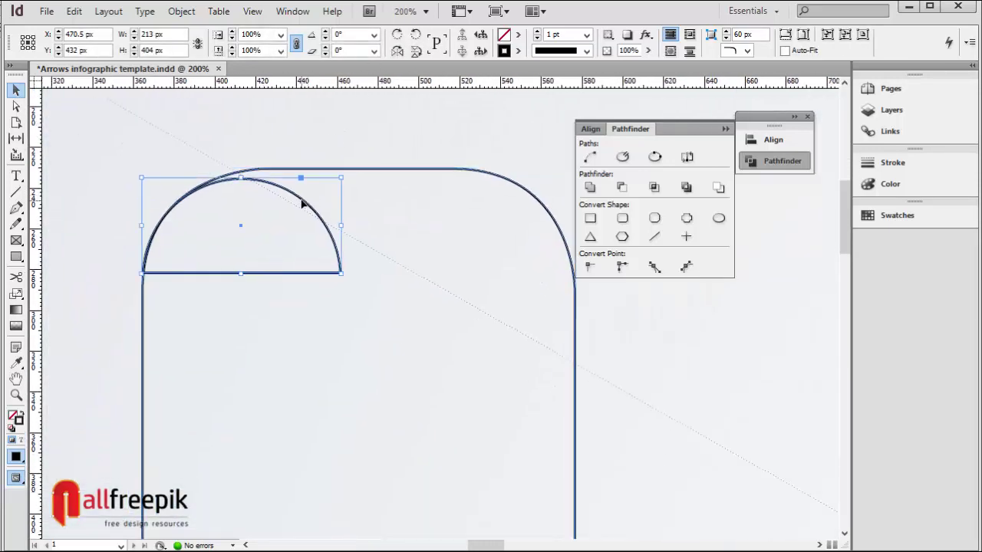
drag(342, 176, 313, 125)
click(367, 153)
Shorten the rounded rectangle from its bottom to 213 × 347 px
ctrl+alt+click(362, 149)
ctrl+alt+click(362, 149)
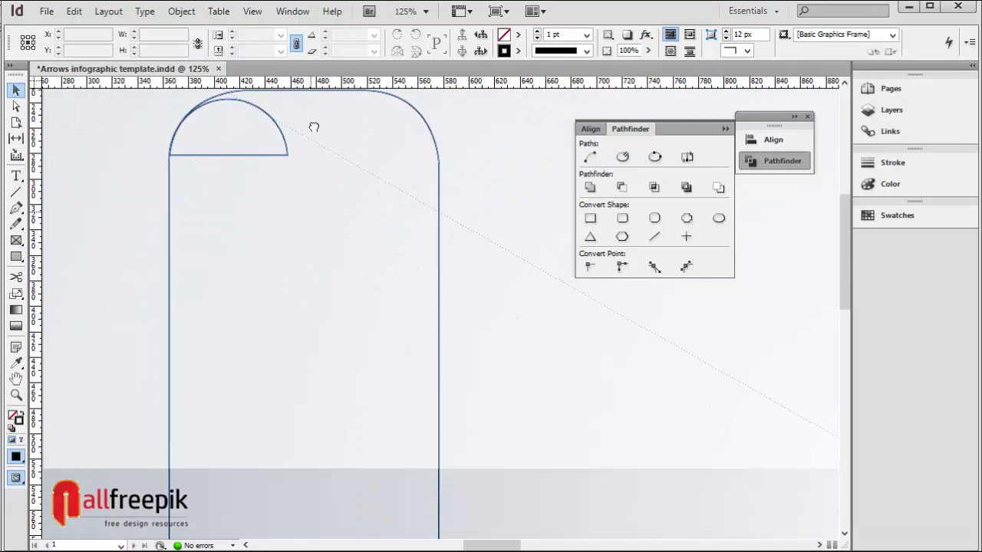
ctrl+alt+click(471, 241)
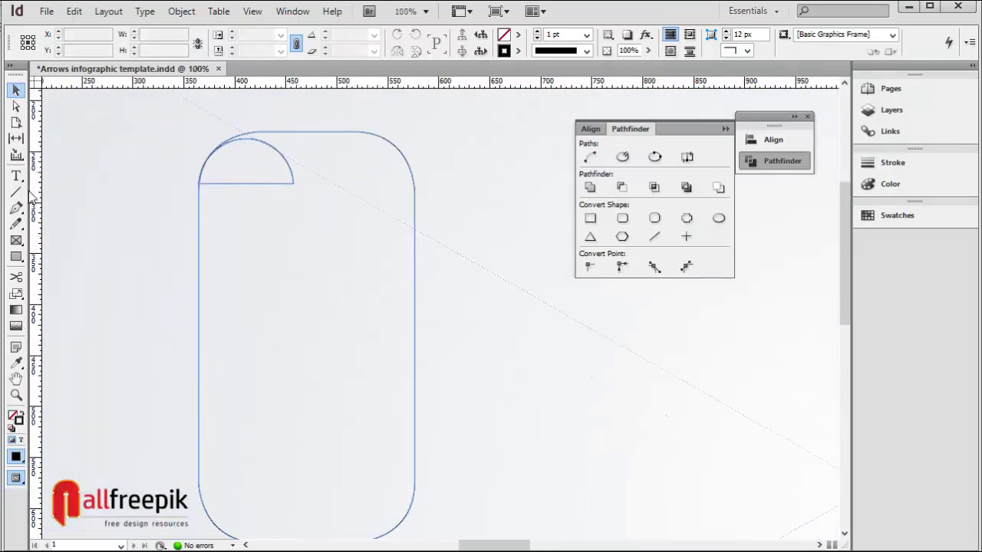
scroll(263, 159, down, 1)
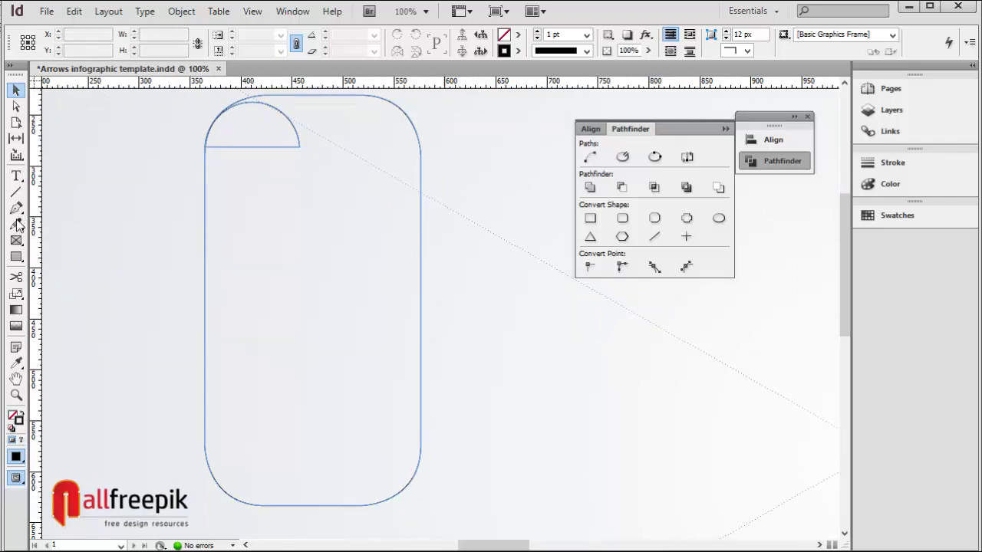
drag(166, 383, 453, 509)
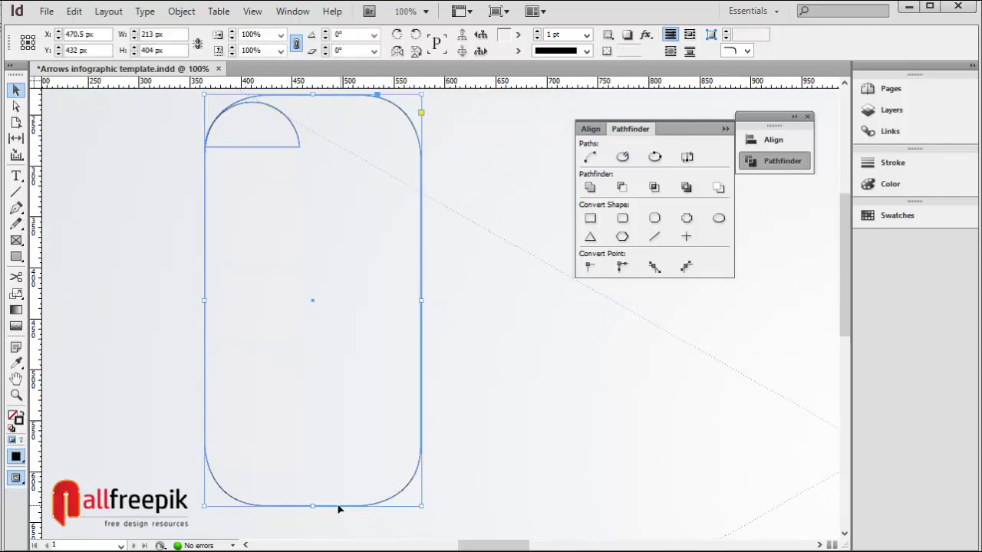
drag(313, 505, 330, 447)
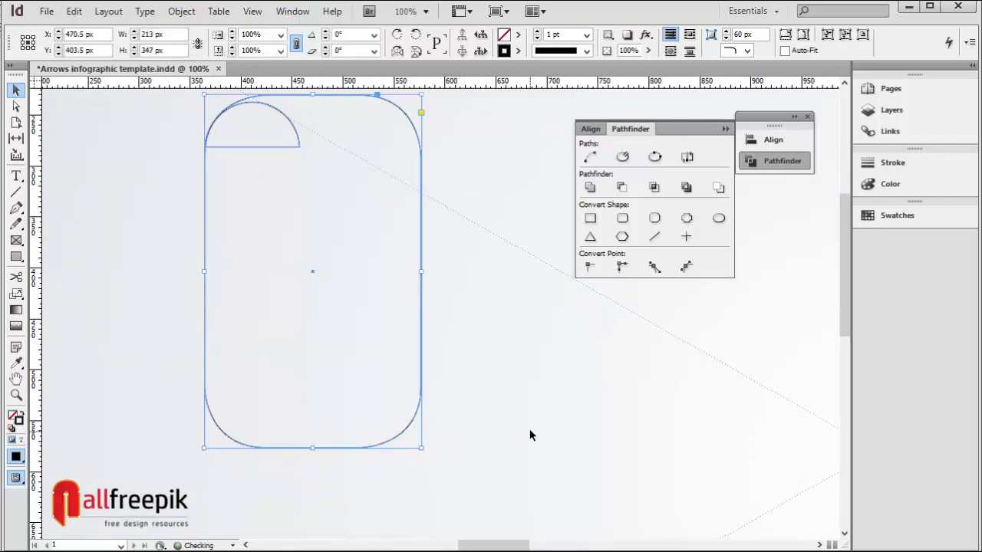
click(528, 432)
Draw a narrow rectangle down from the half-circle's base, reaching past the left edge
click(16, 257)
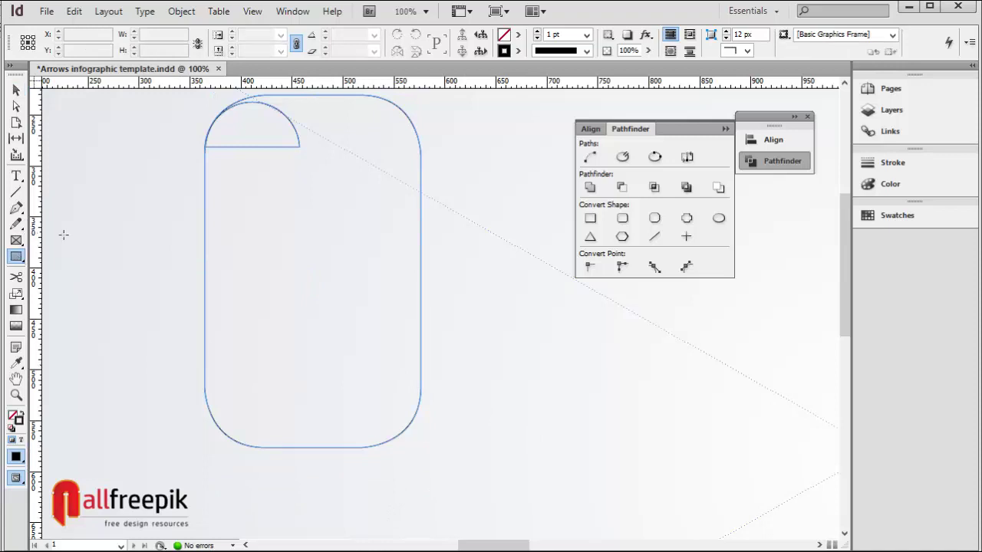
mouse_move(205, 145)
mouse_down()
mouse_move(317, 434)
mouse_move(300, 453)
mouse_up()
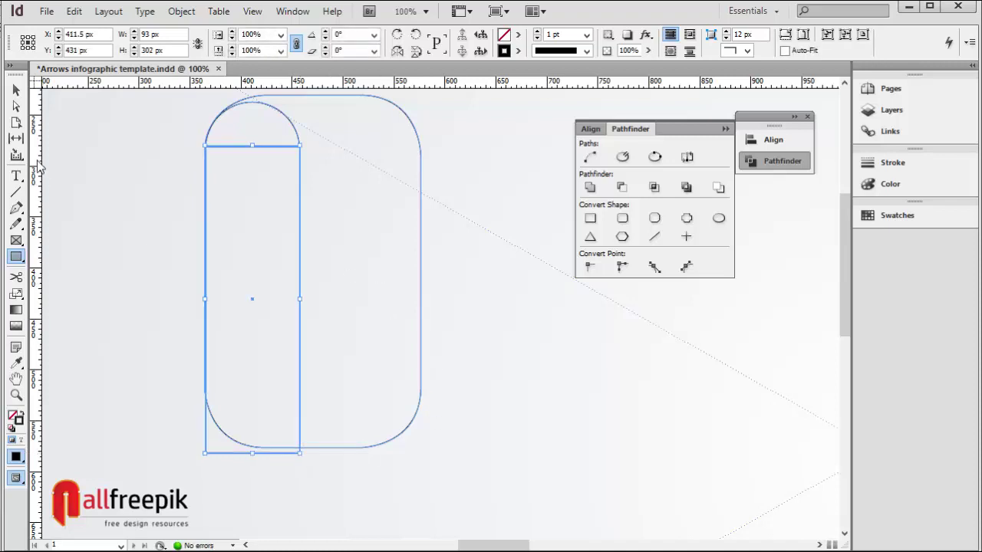
key(v)
key(ctrl+a)
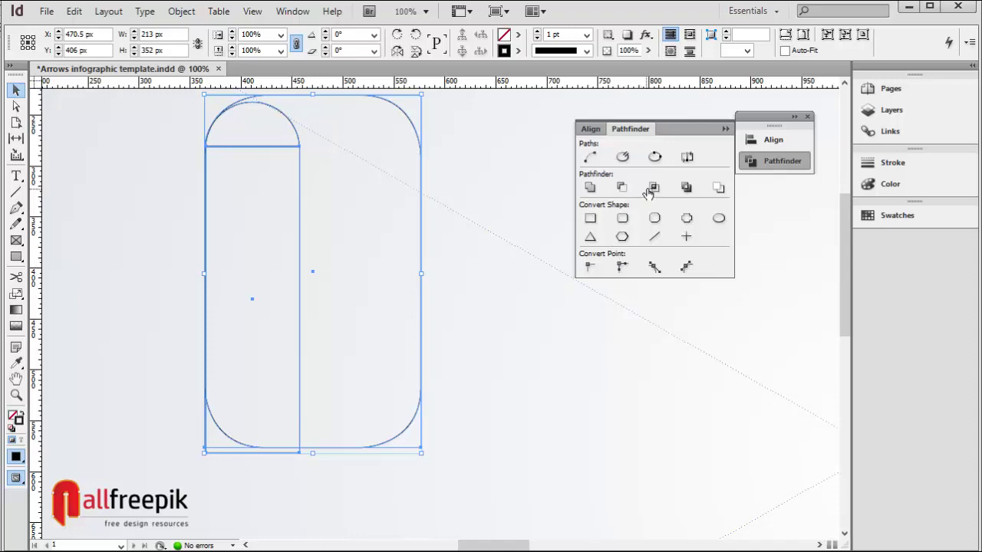
click(206, 422)
drag(208, 303, 191, 300)
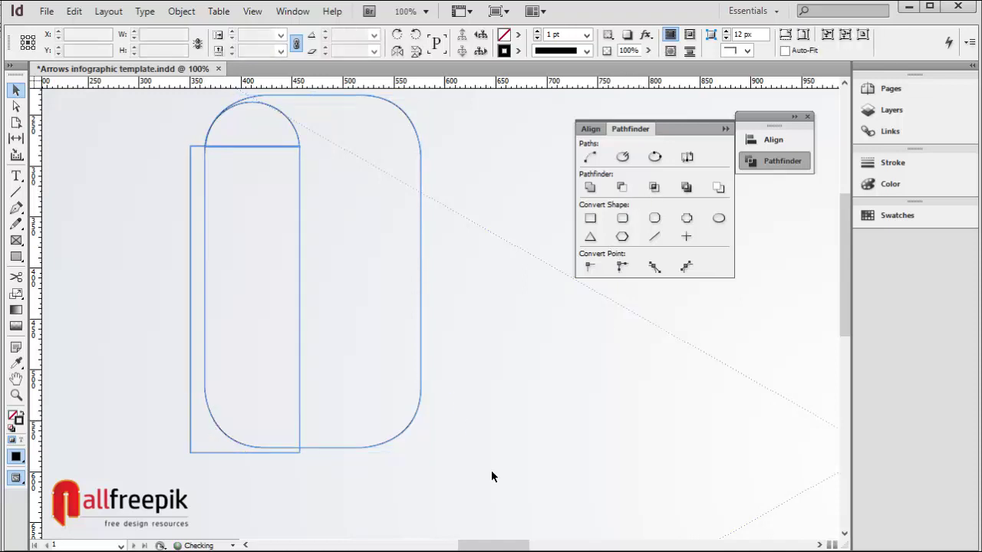
Subtract the narrow rectangle from the rounded shape, leaving a straight-edged strip
drag(491, 473, 124, 258)
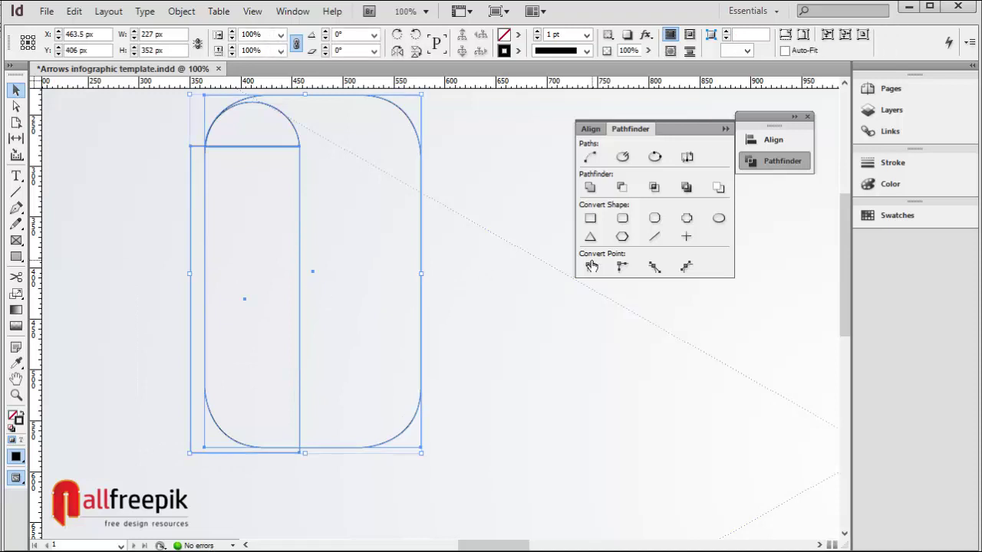
click(621, 188)
click(529, 222)
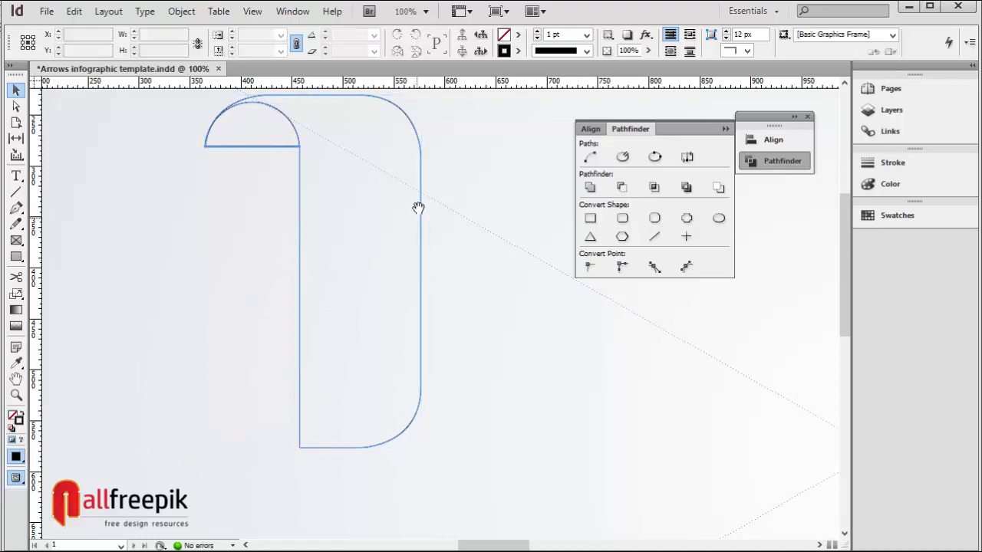
scroll(416, 223, up, 1)
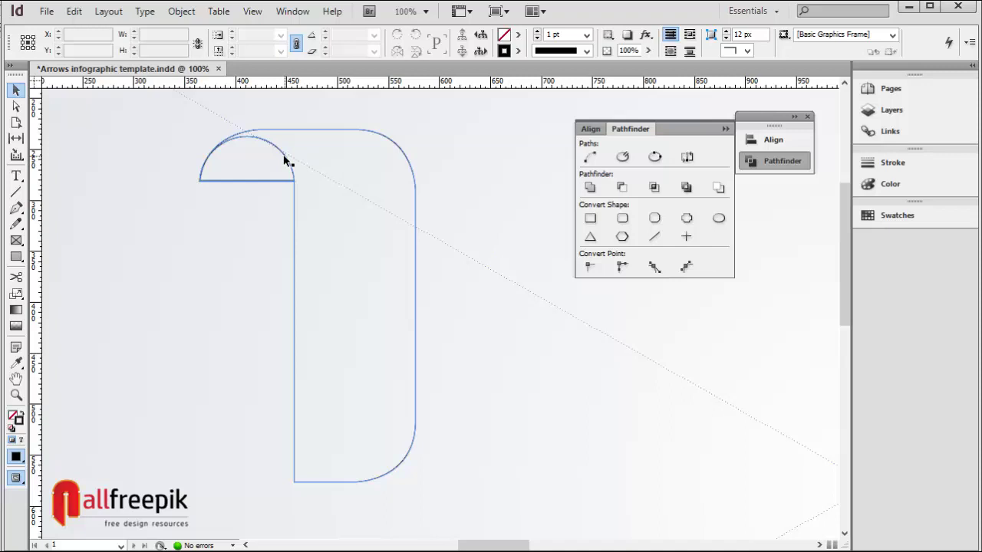
click(284, 157)
click(425, 238)
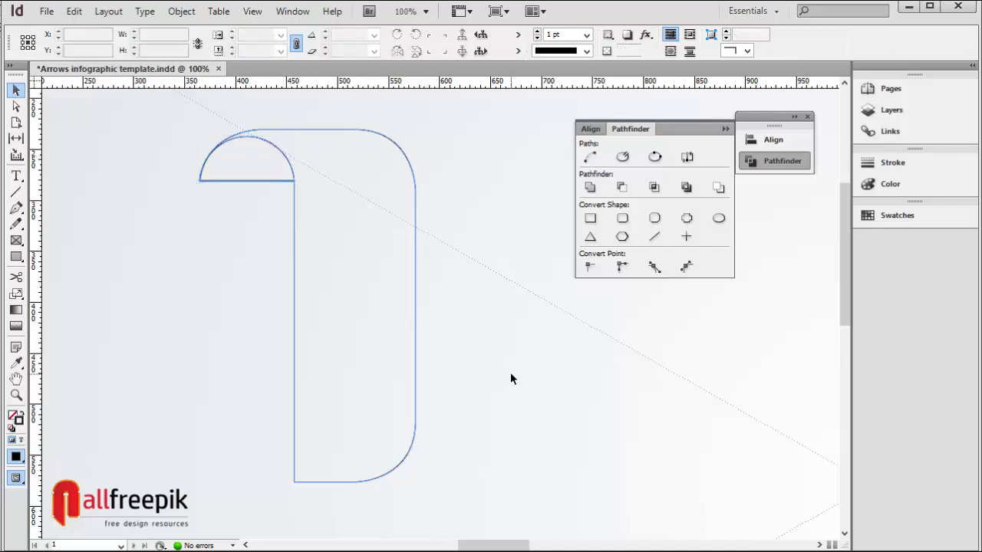
scroll(511, 377, down, 1)
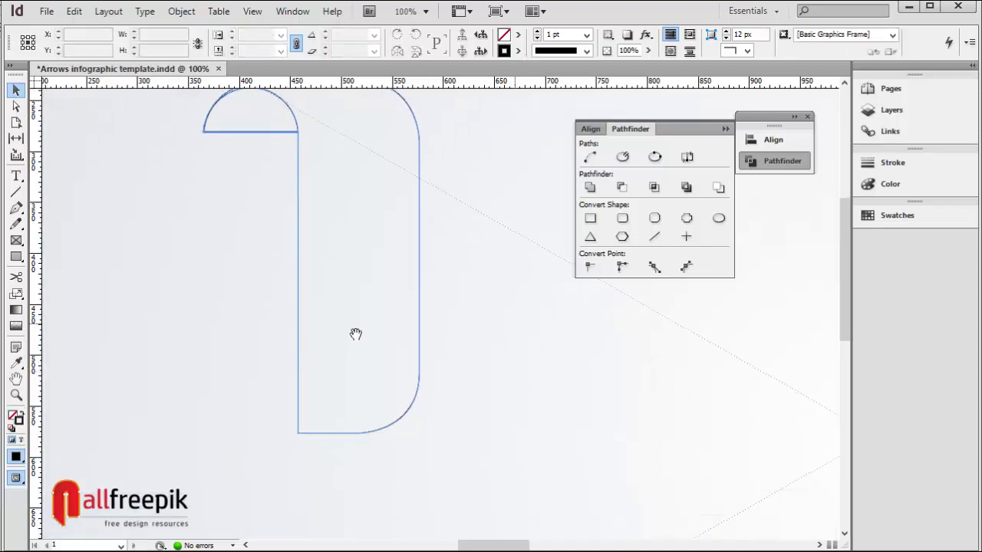
click(16, 256)
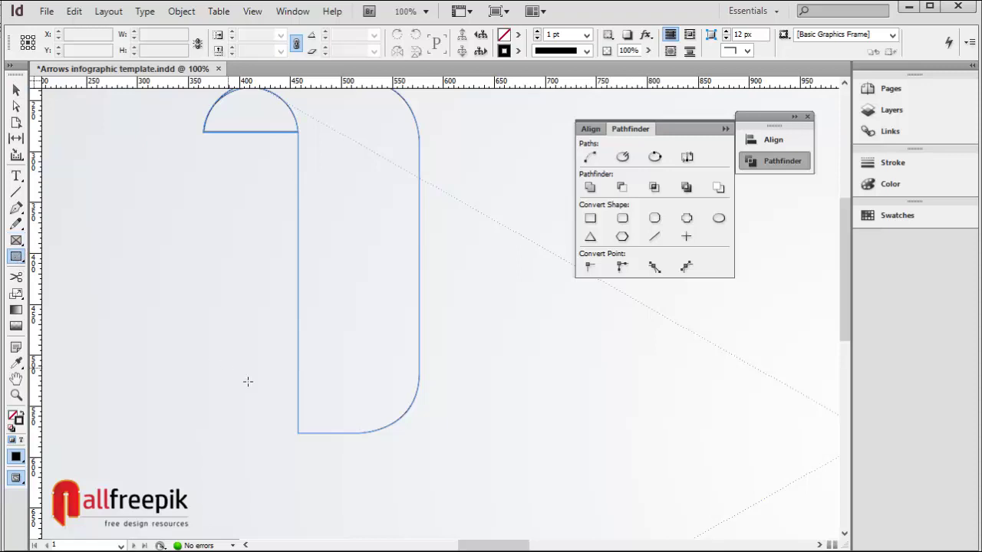
Draw a 175 px-wide rectangle over the strip's rounded bottom, extending its top and bottom edges
drag(263, 391, 442, 470)
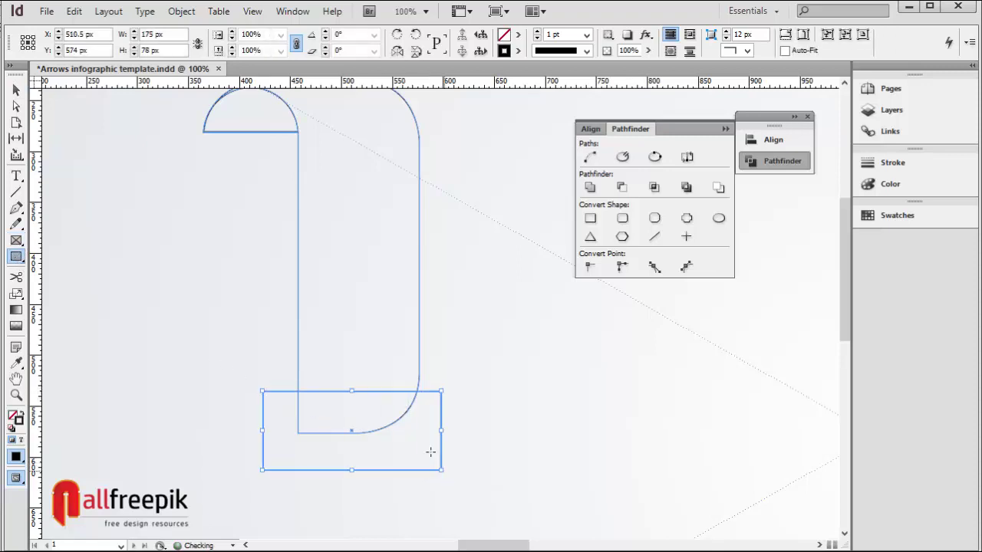
click(16, 91)
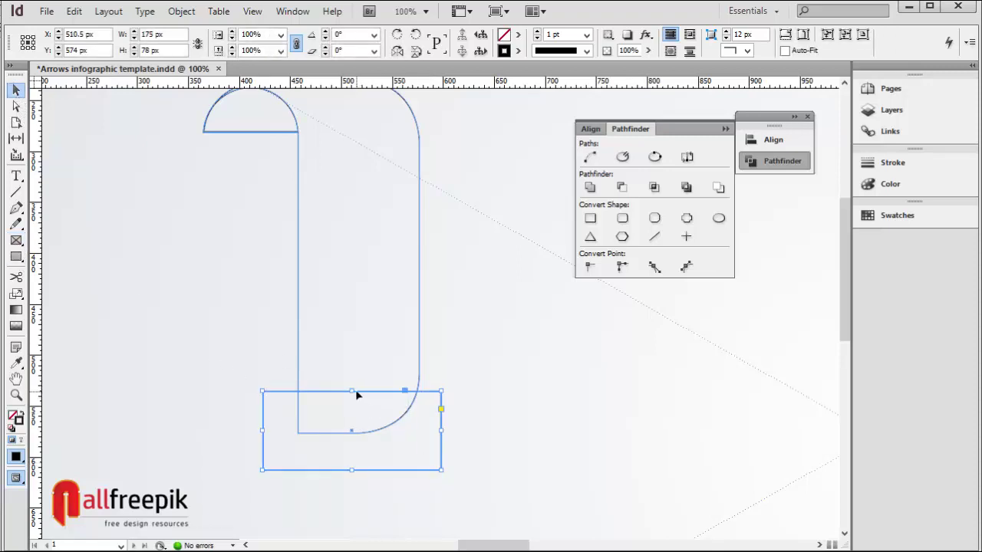
drag(353, 392, 364, 363)
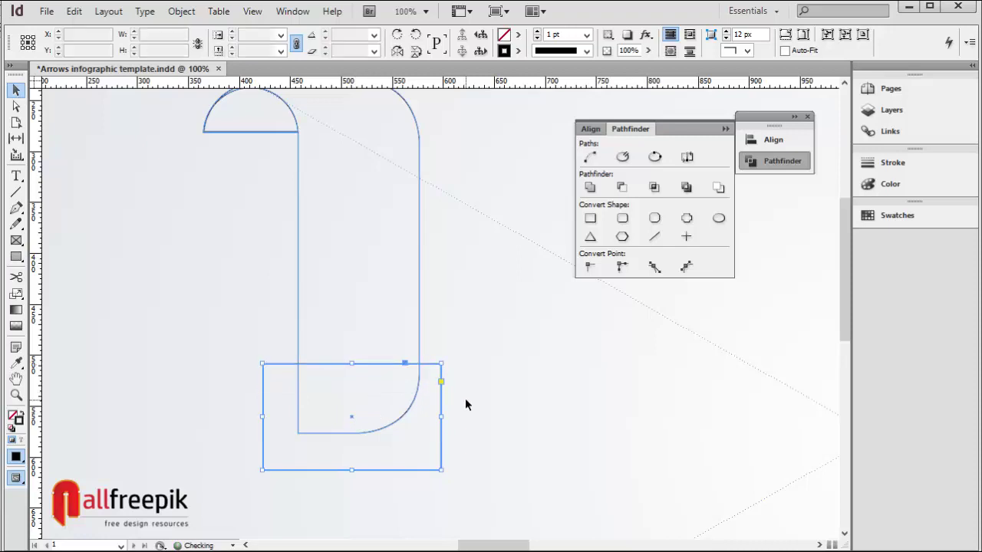
click(463, 402)
drag(434, 364, 441, 362)
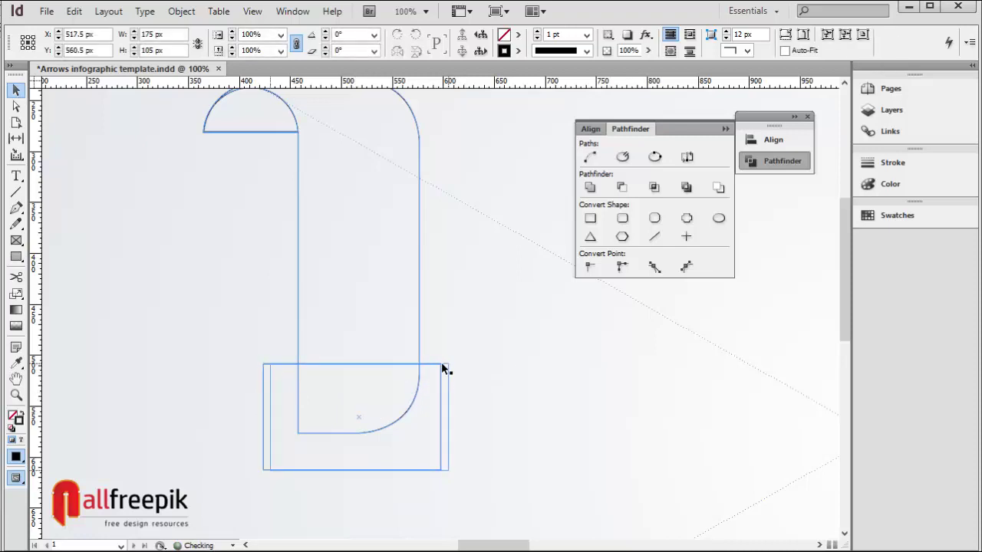
click(518, 377)
scroll(496, 394, down, 3)
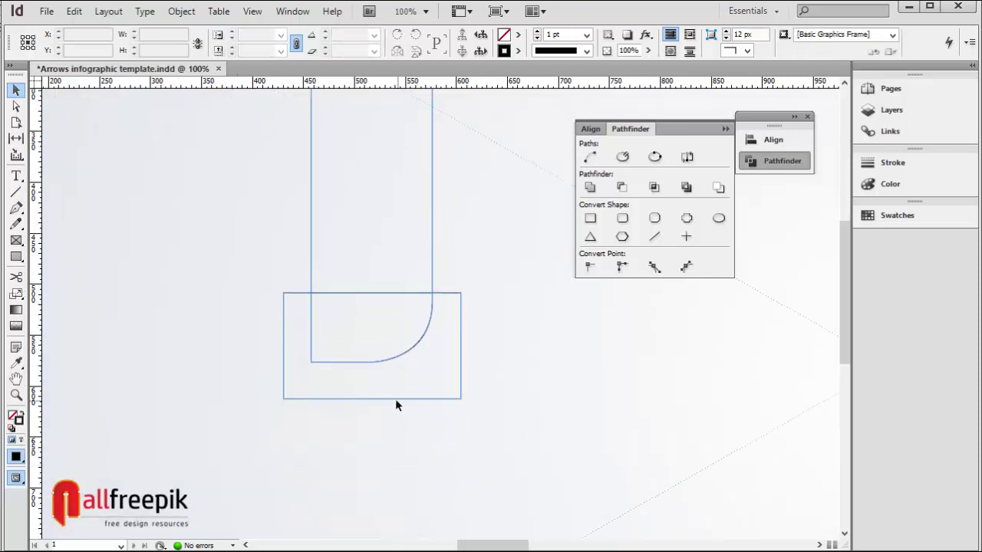
click(373, 399)
click(372, 405)
click(373, 398)
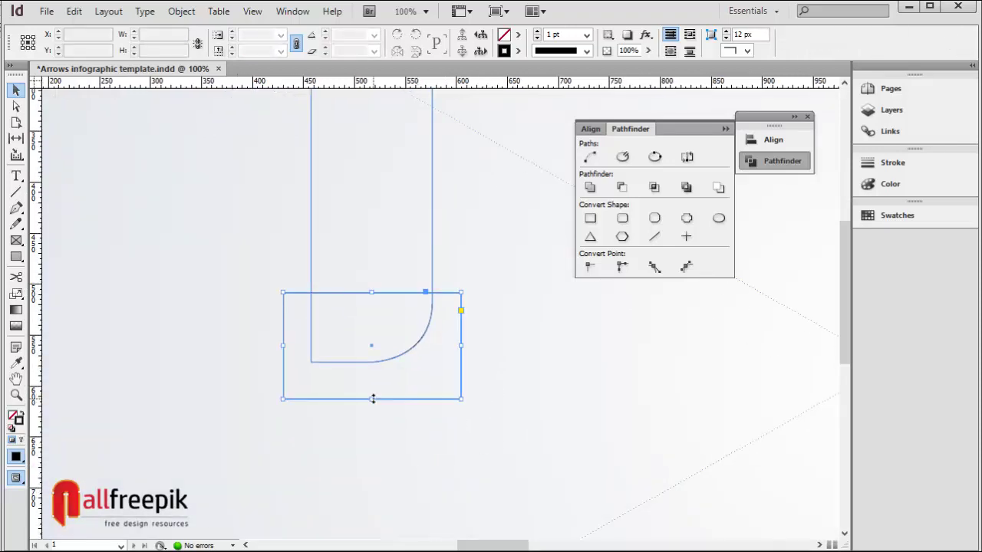
drag(373, 399, 372, 419)
click(315, 335)
Collapse the rectangle's bottom anchor points into a downward-pointing triangle
key(a)
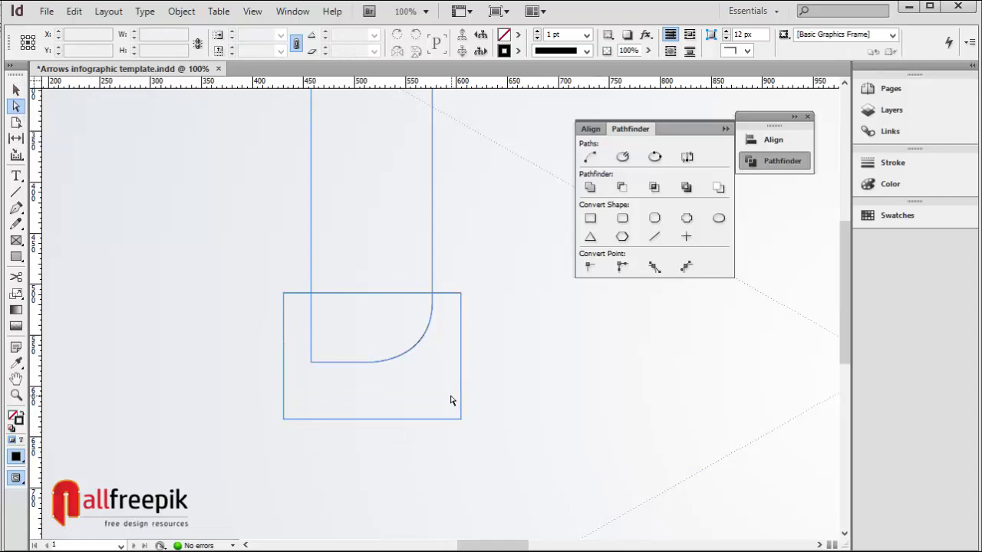
drag(490, 436, 245, 407)
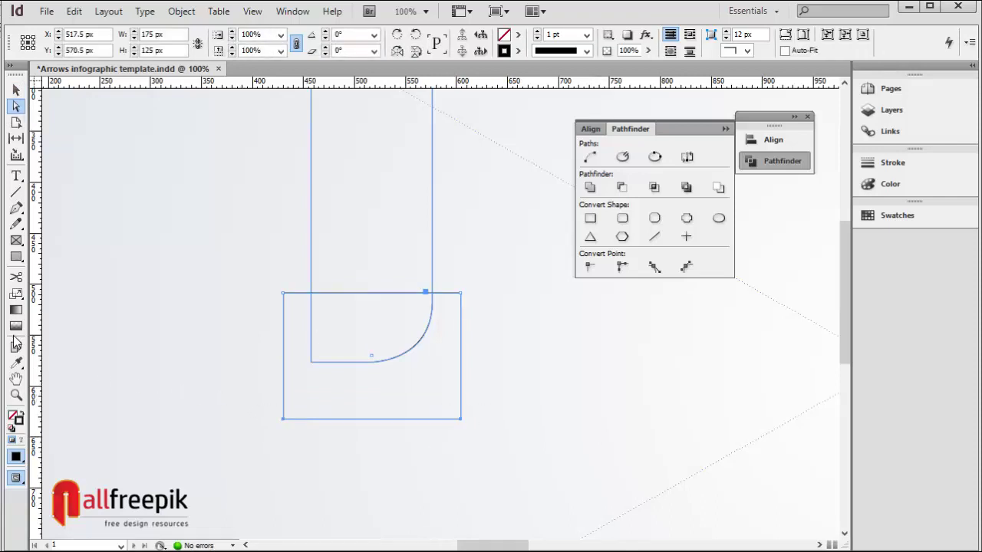
double_click(268, 35)
key(ctrl+z)
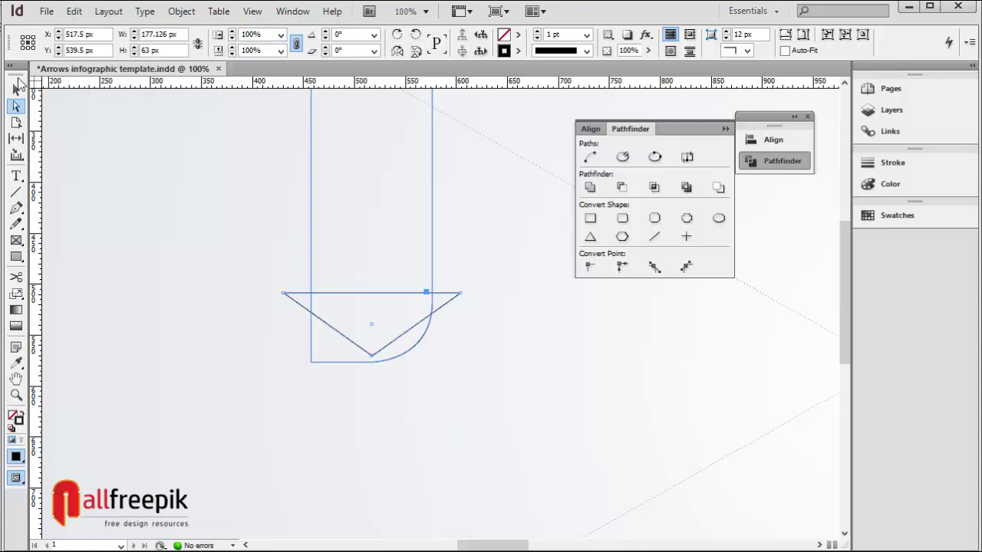
Stretch the triangle taller and widen it to 201 px
click(16, 89)
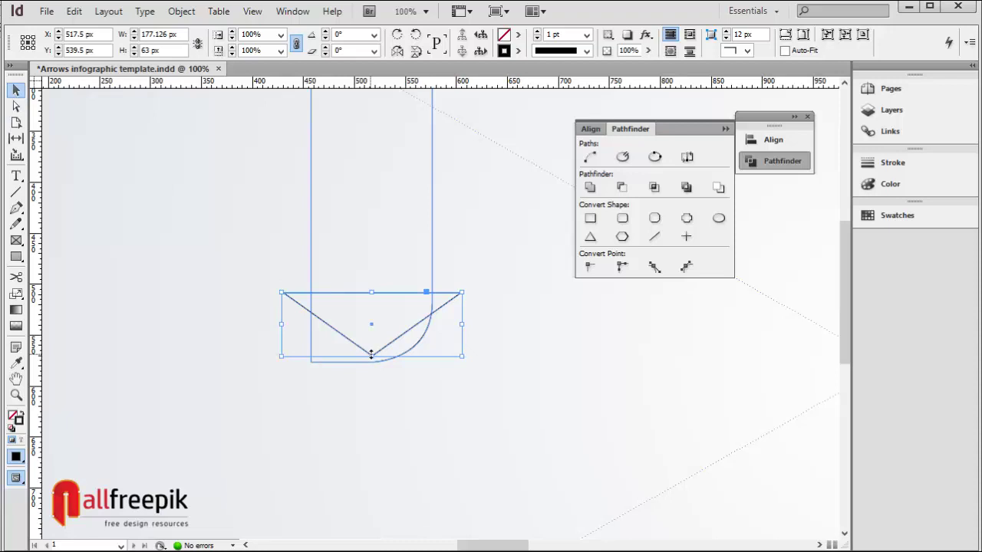
drag(372, 355, 372, 420)
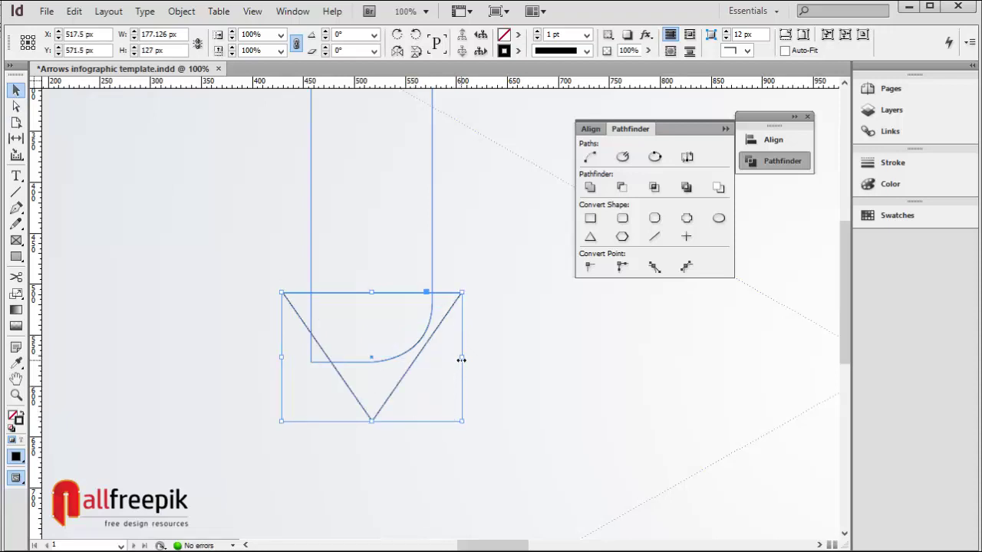
drag(462, 358, 471, 358)
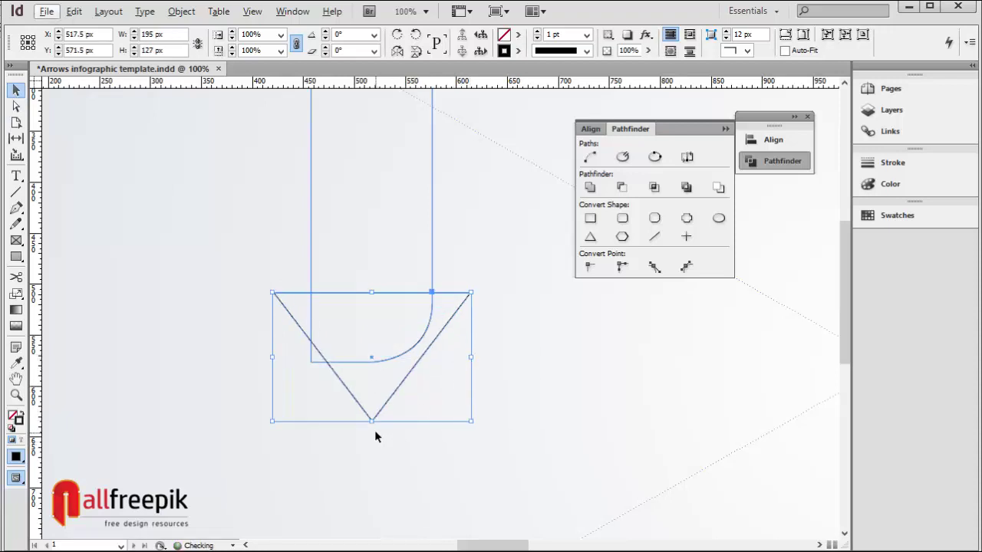
mouse_move(371, 420)
mouse_down()
mouse_move(370, 468)
mouse_move(372, 437)
mouse_up()
drag(471, 365, 419, 382)
click(468, 324)
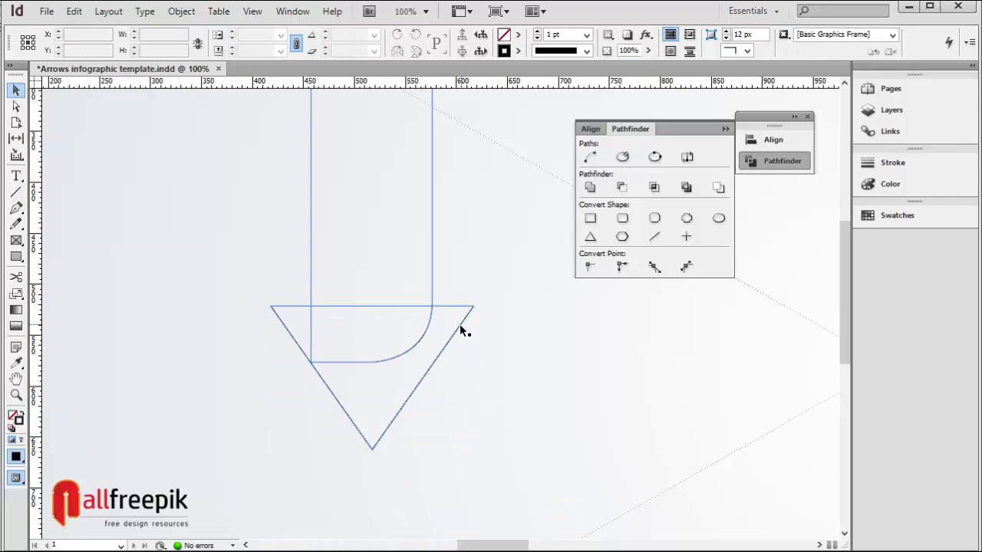
Nudge the triangle 3 px right and make it 12 px taller, to 201 × 153 px
drag(461, 330, 455, 325)
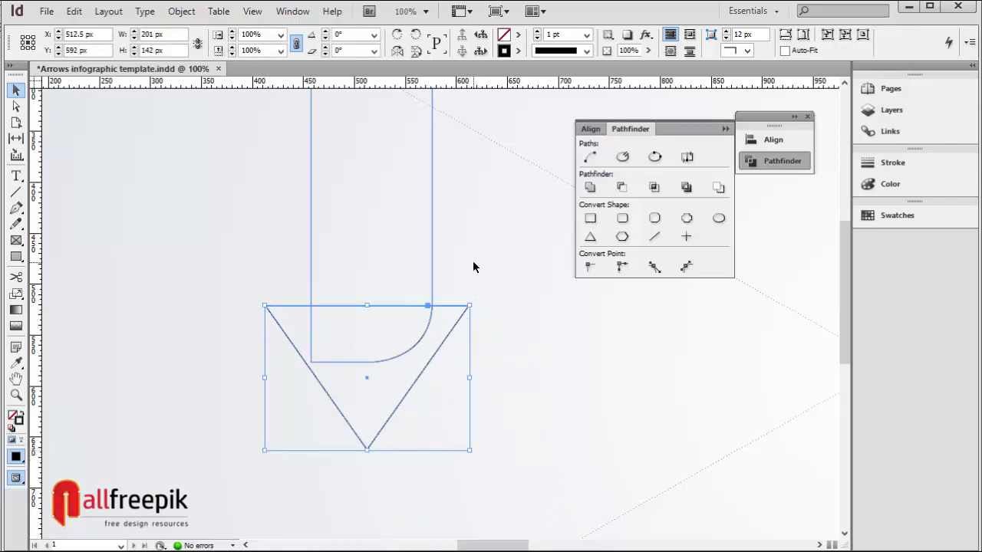
click(474, 260)
click(433, 295)
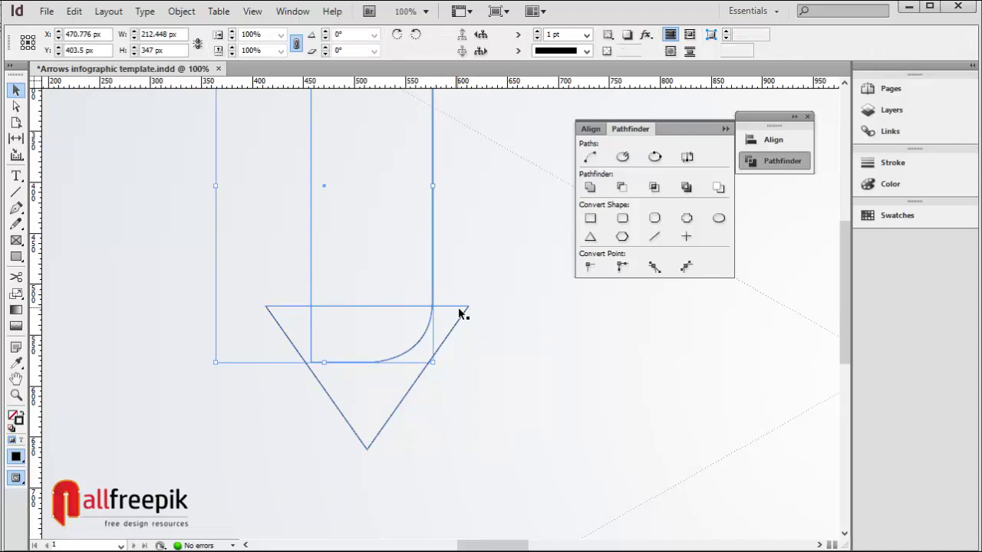
shift+click(461, 311)
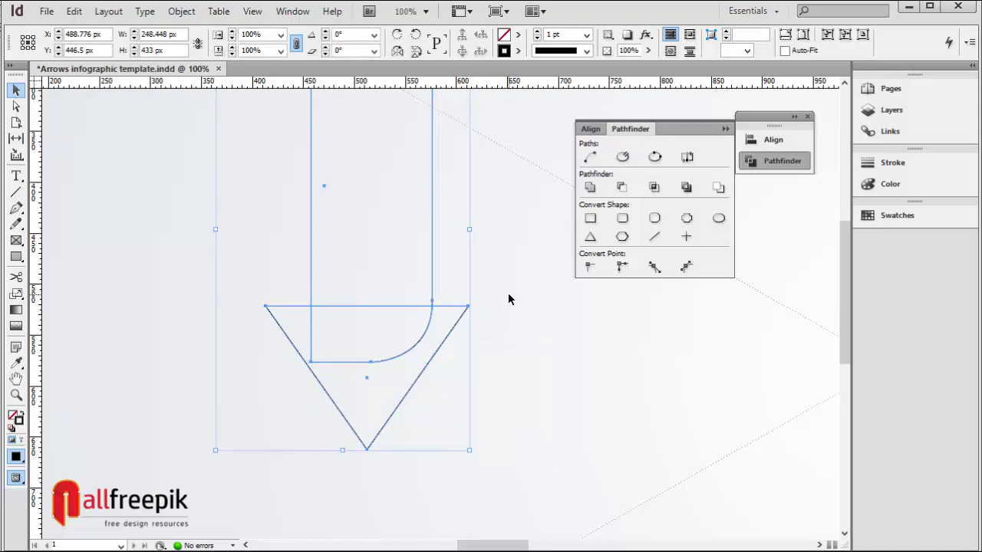
click(507, 292)
click(467, 308)
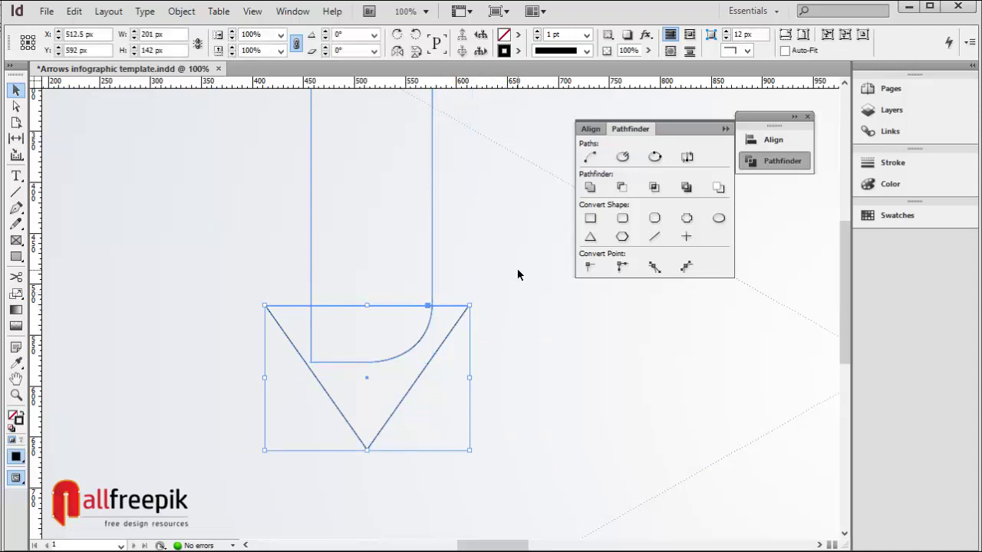
key(Right)
key(Right)
key(Right)
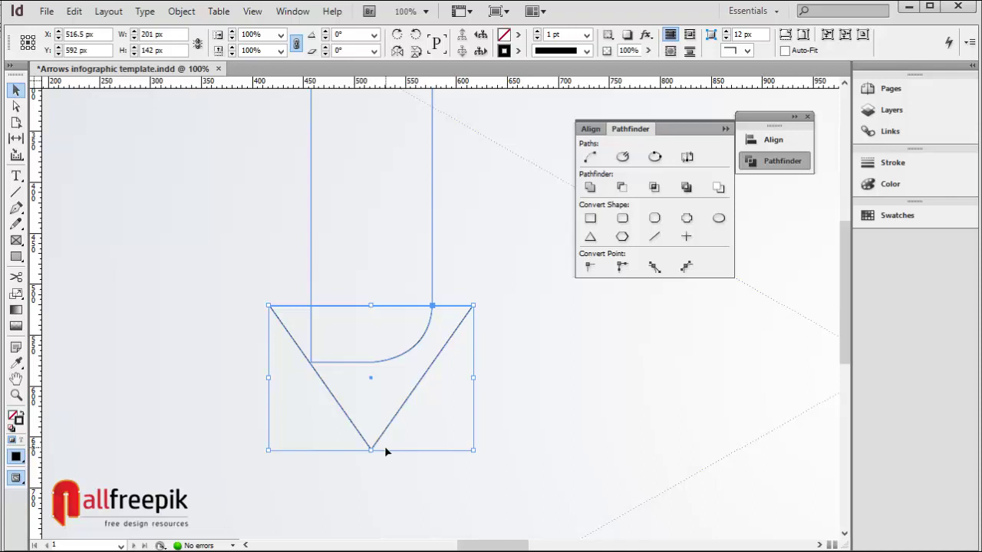
drag(372, 451, 372, 461)
click(538, 417)
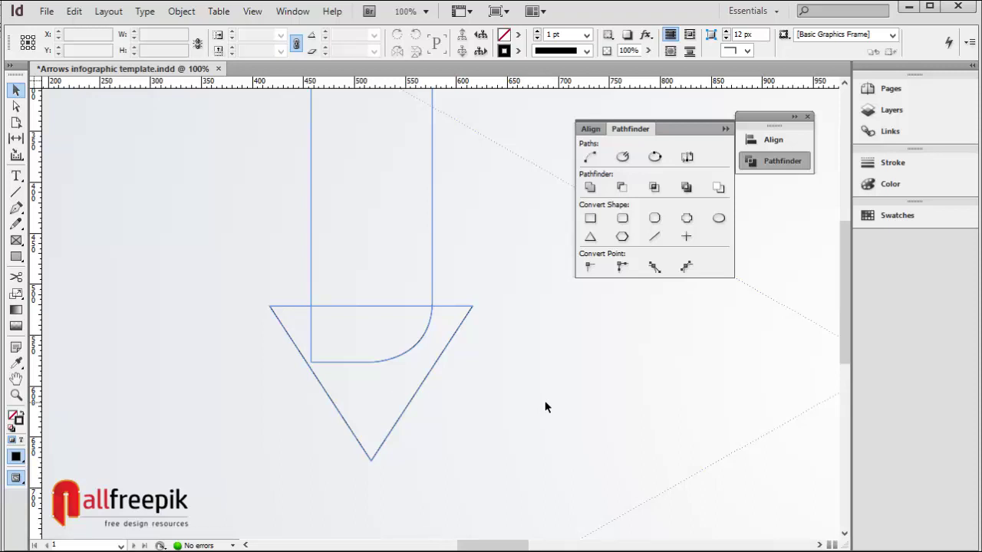
Scale the arrow shapes up to about 310 × 544 px
key(ctrl+minus)
key(ctrl+minus)
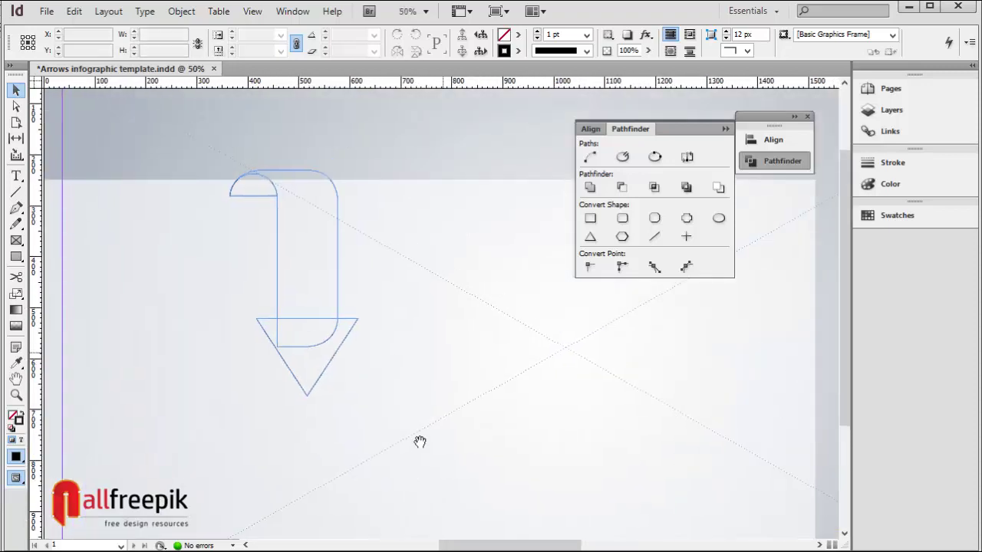
drag(164, 149, 392, 320)
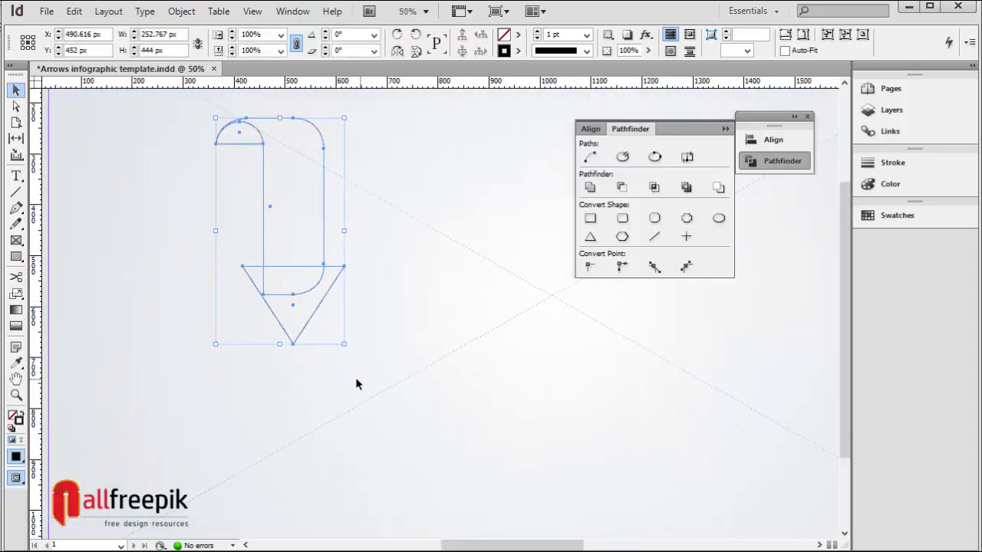
drag(343, 344, 373, 396)
Move the arrow group up and left to X 464.848 px, Y 470 px
alt+click(428, 362)
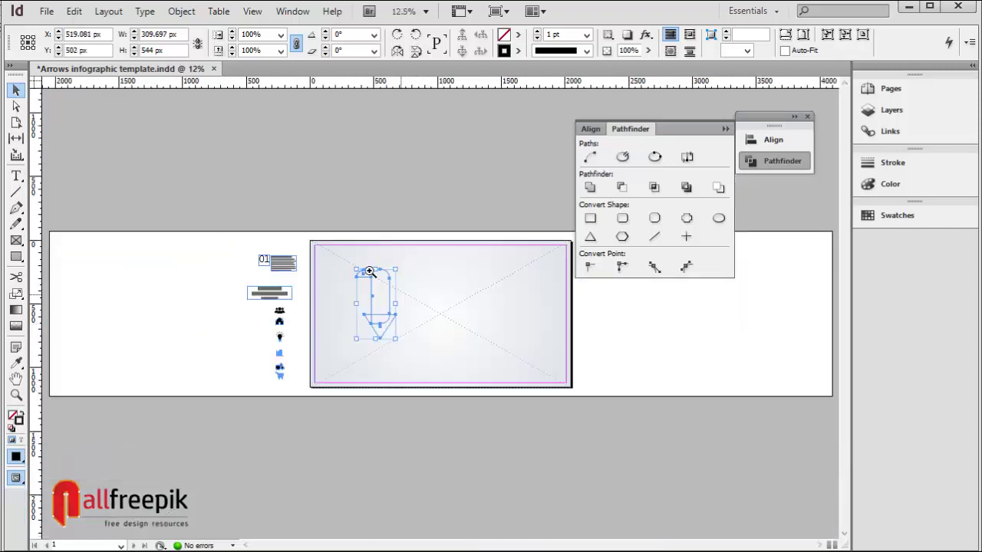
drag(287, 223, 470, 393)
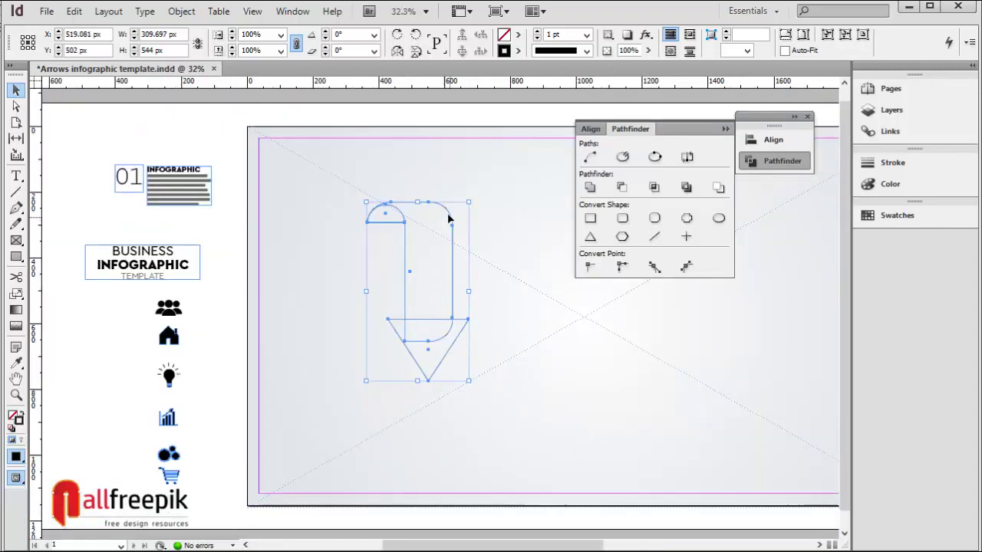
drag(453, 222, 448, 205)
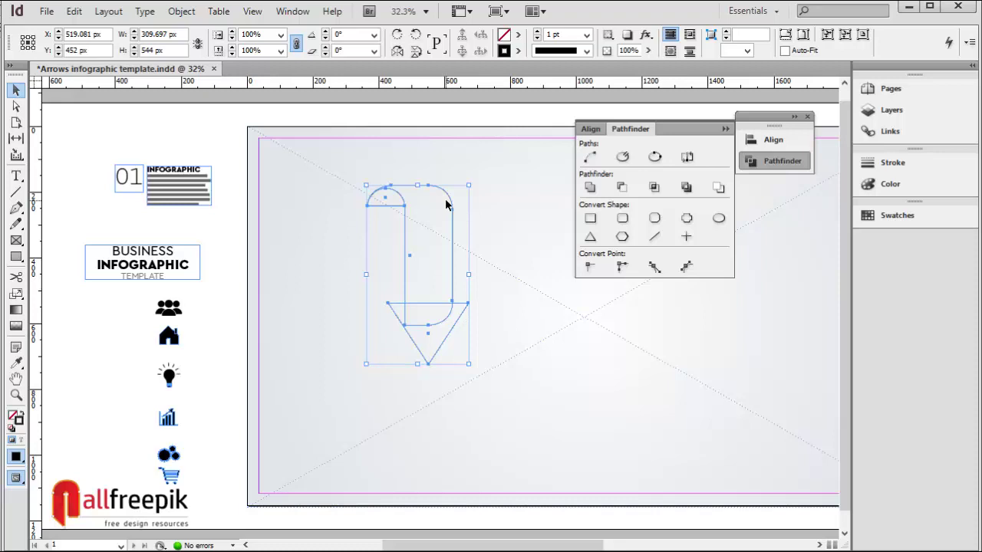
click(452, 204)
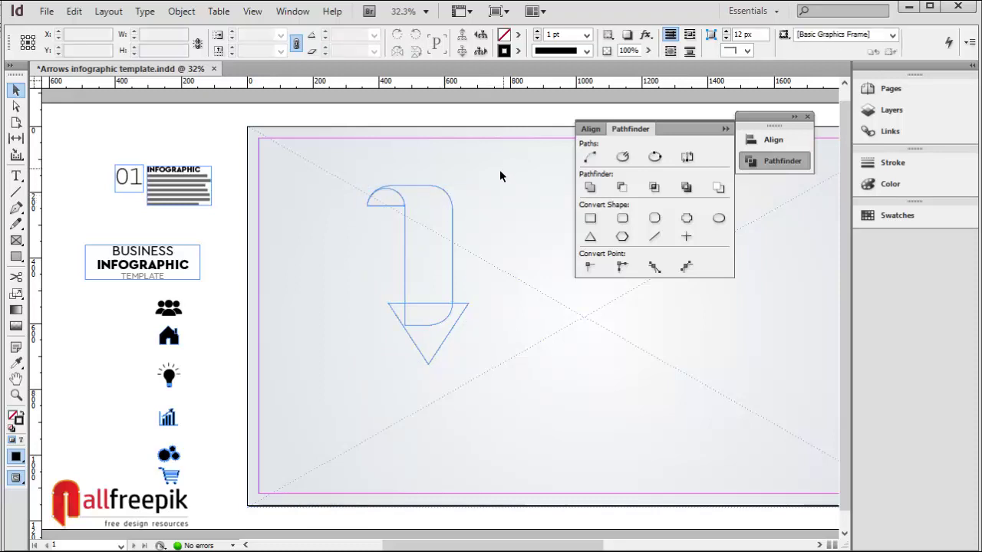
click(412, 303)
drag(424, 306, 409, 313)
drag(509, 303, 409, 317)
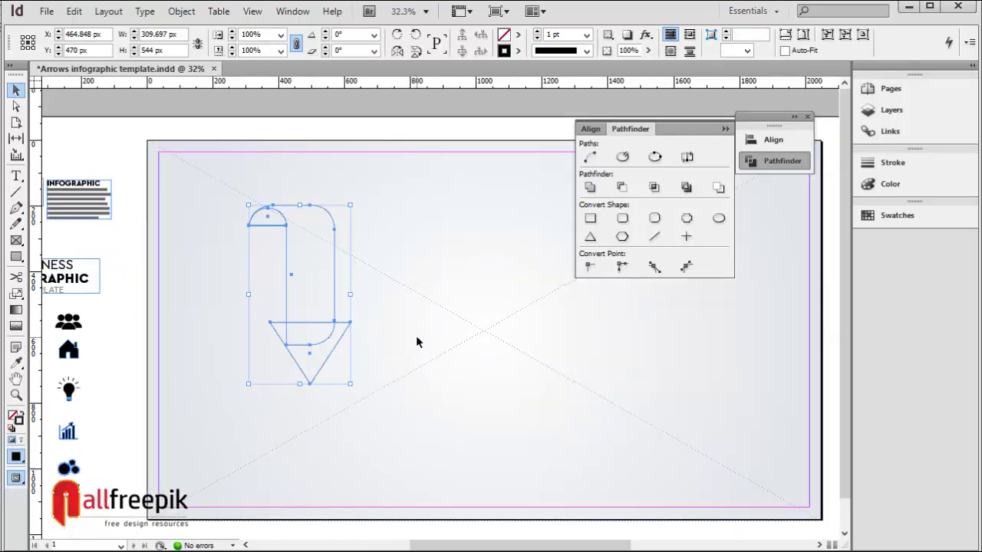
Fill the pill-shaped shaft with a new swatch made from the current colour
click(416, 335)
click(333, 247)
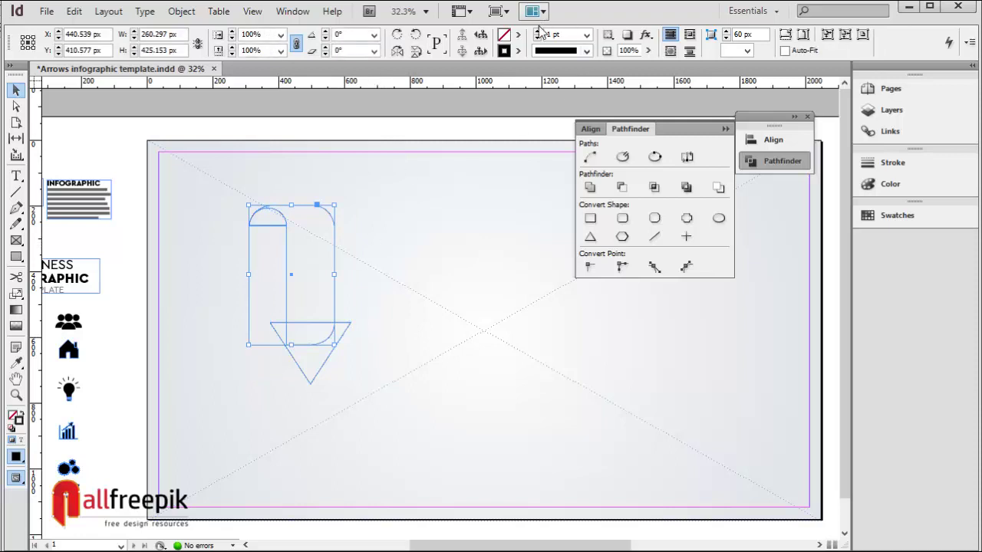
click(440, 182)
drag(431, 187, 285, 364)
click(444, 319)
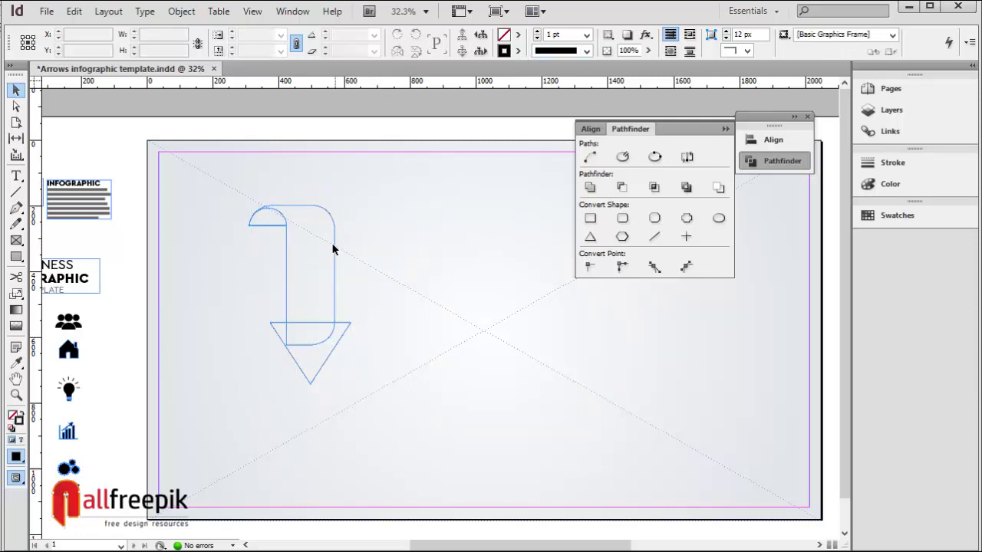
click(335, 254)
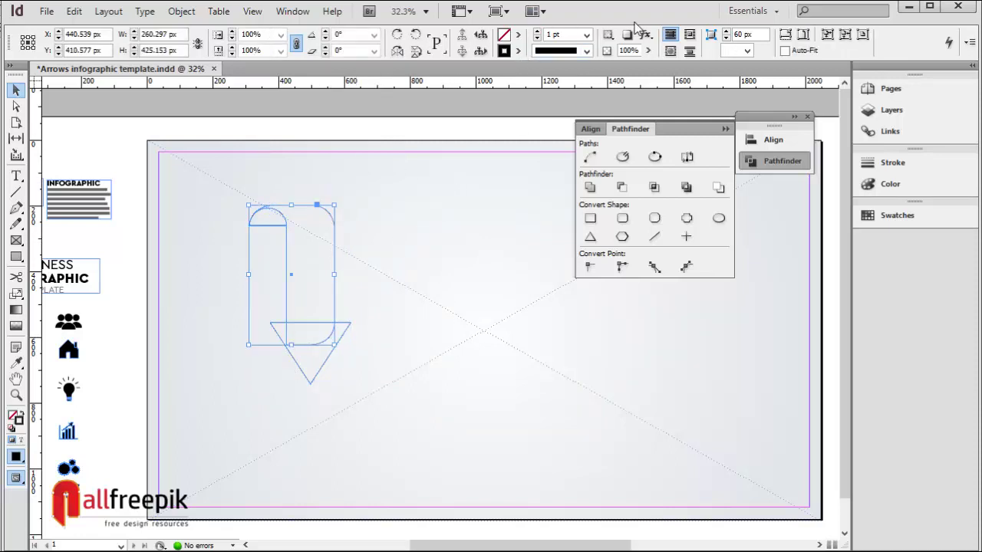
click(519, 36)
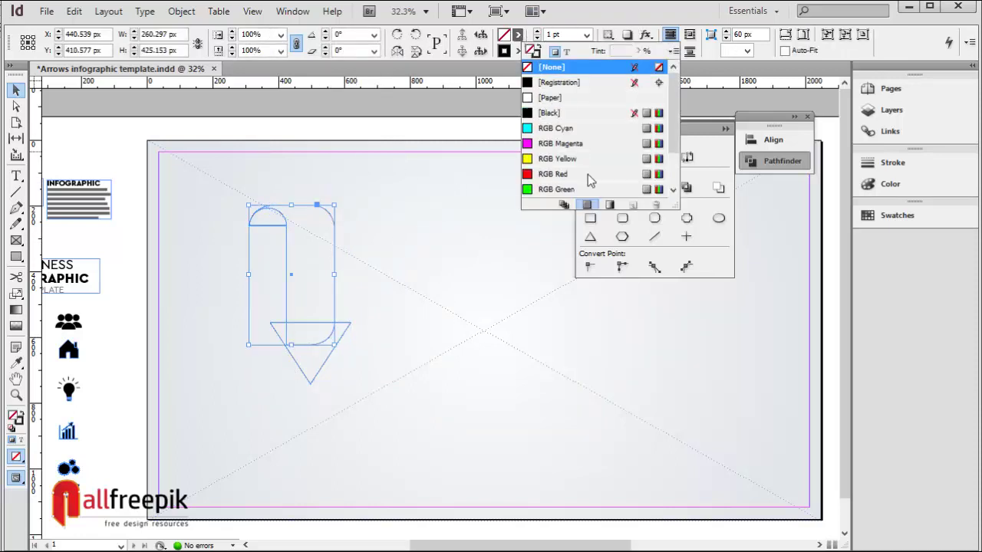
click(634, 205)
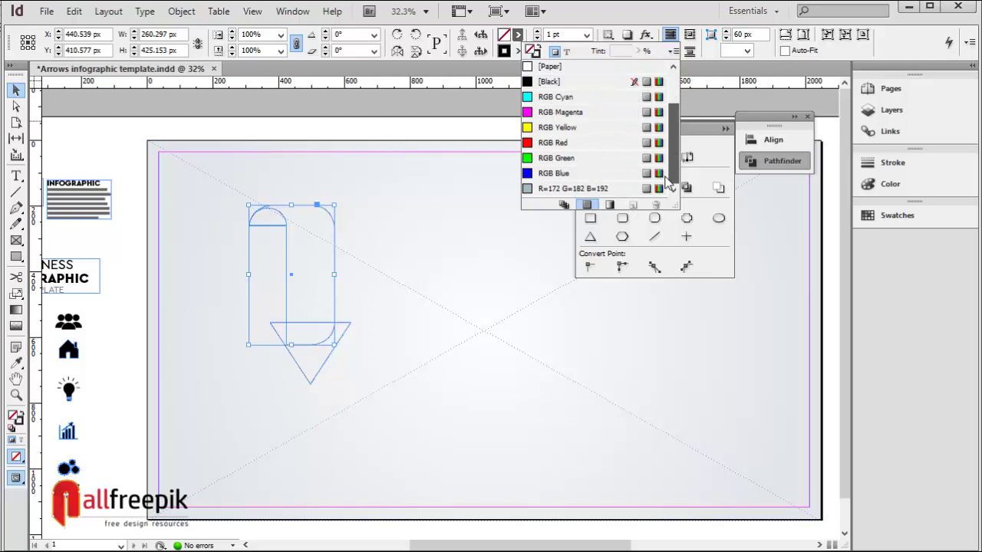
click(633, 206)
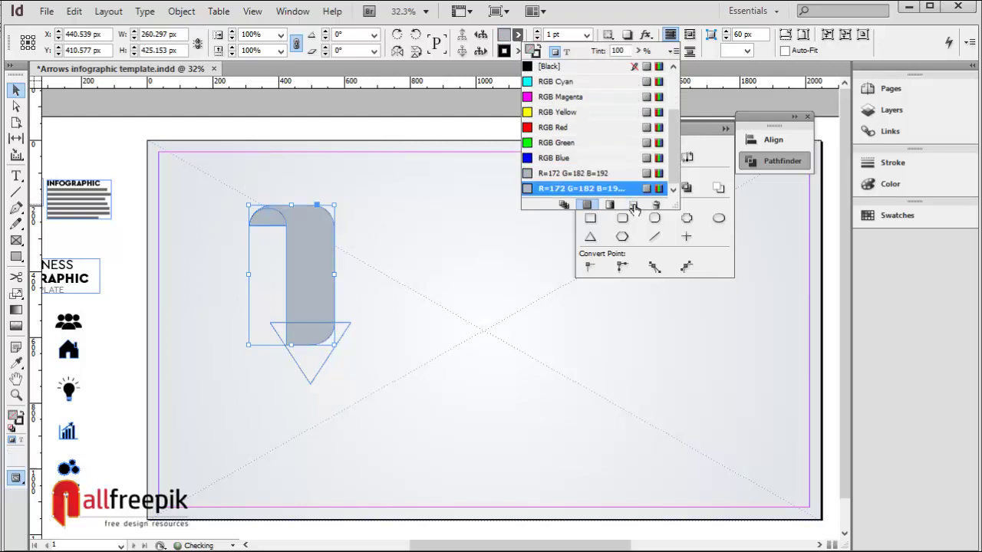
Edit the shaft's new swatch to pink R=246 G=182 B=192
double_click(625, 188)
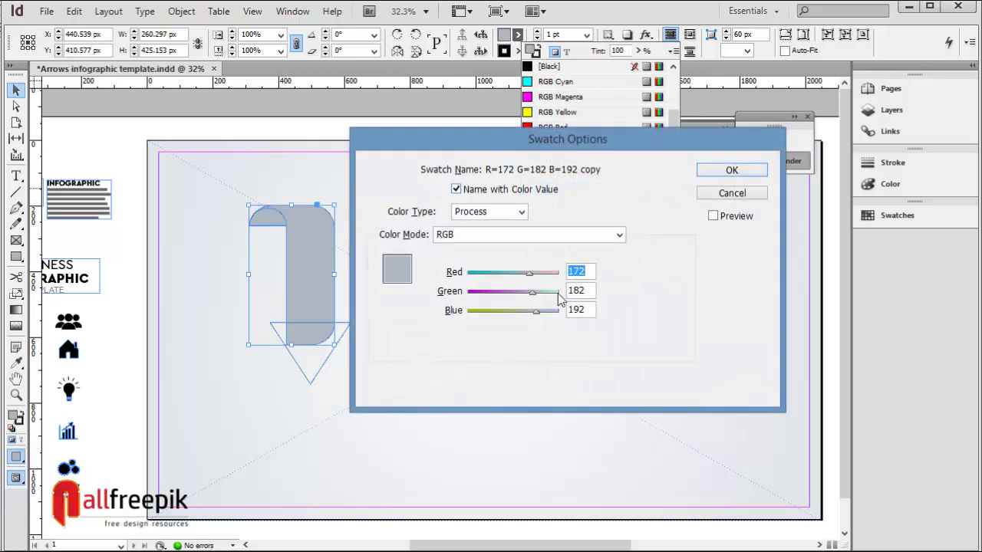
drag(530, 274, 557, 278)
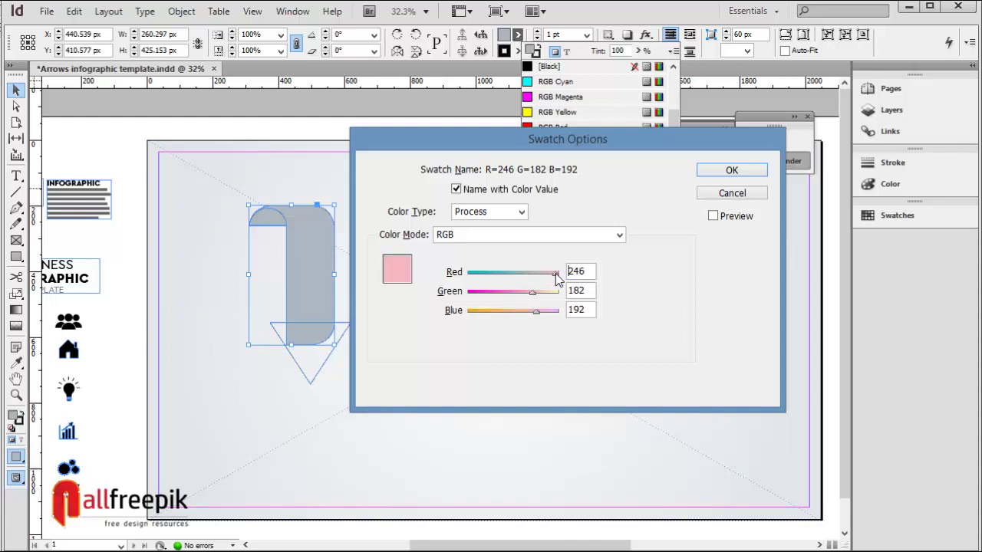
click(732, 173)
click(457, 342)
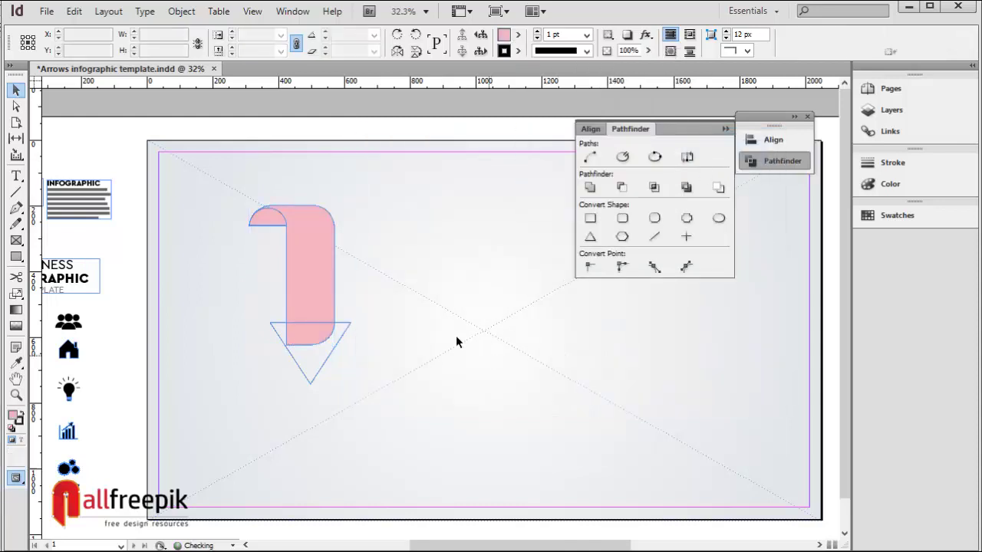
Fill the small semicircle with a duplicate of the R=246 G=182 B=192 swatch and open its options
click(272, 222)
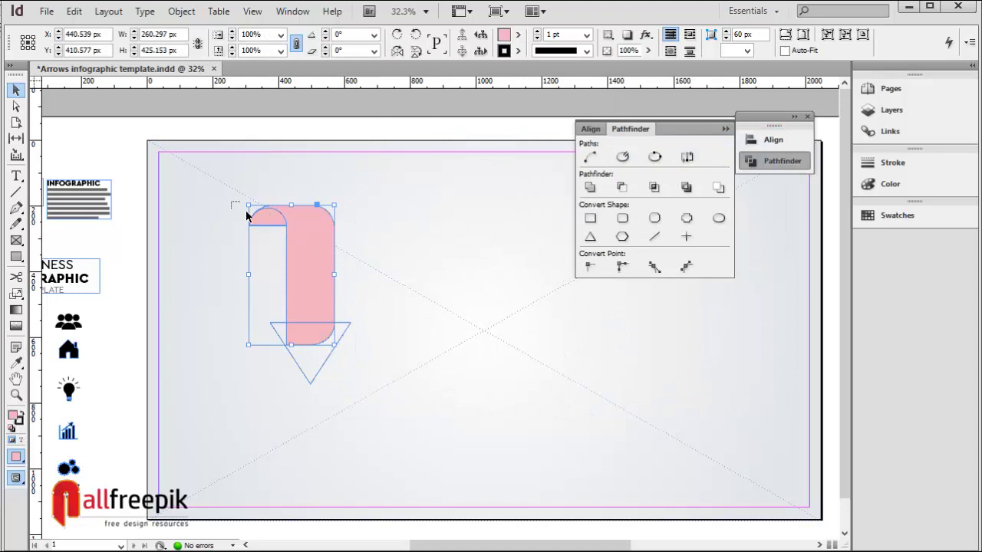
click(247, 217)
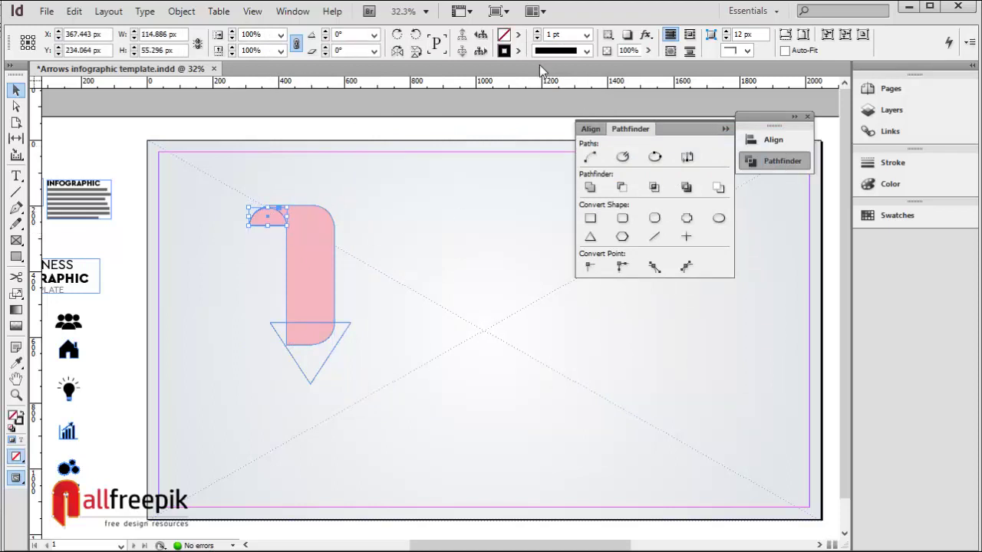
click(518, 36)
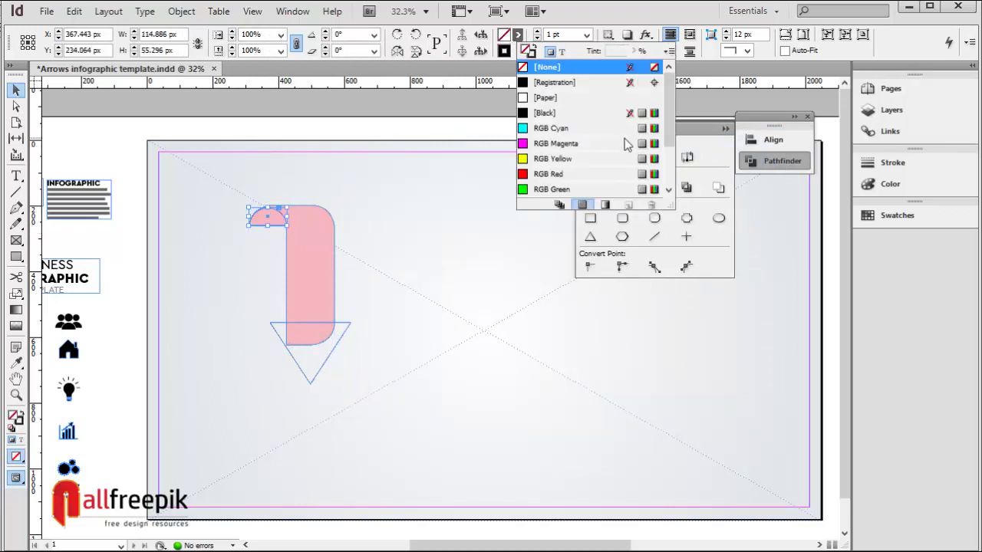
scroll(627, 197, down, 1)
click(606, 189)
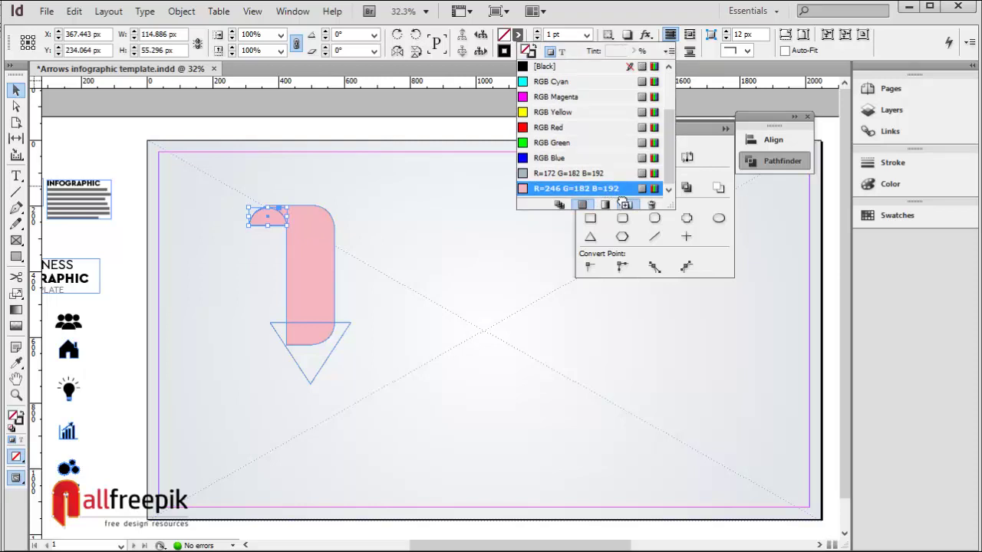
click(629, 204)
click(605, 189)
click(606, 189)
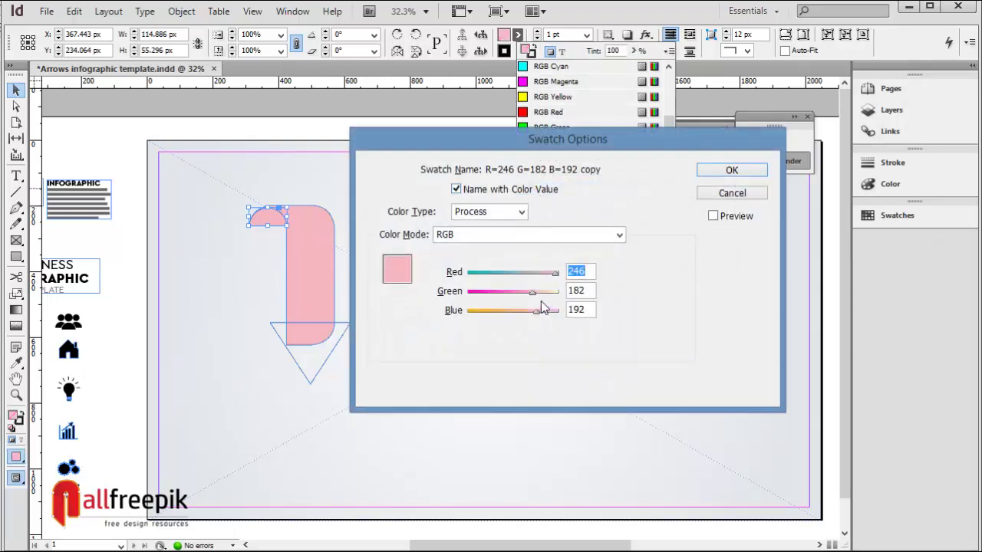
Change the semicircle's swatch to CMYK and darken it to C=0 M=69 Y=0 K=24
drag(532, 294, 520, 302)
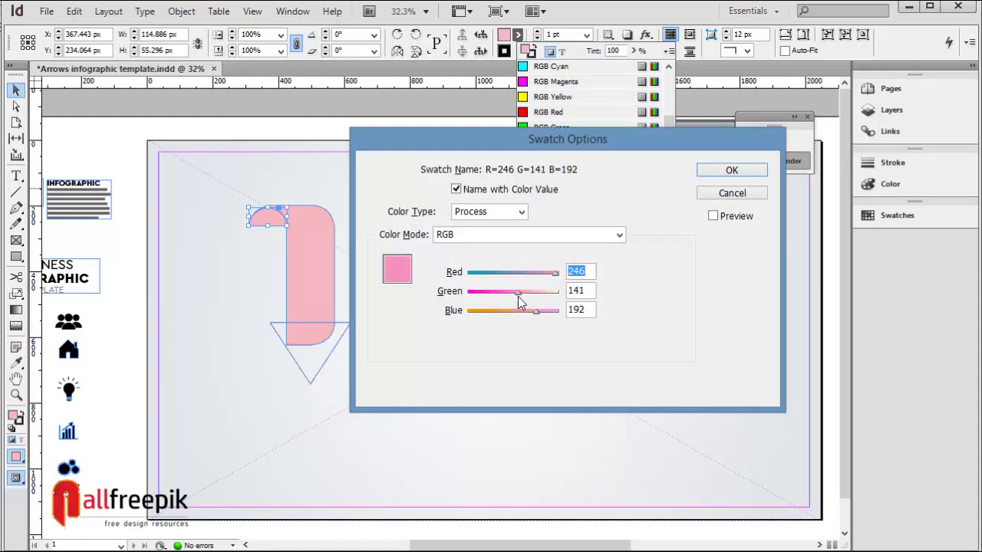
mouse_move(556, 274)
mouse_down()
mouse_move(548, 281)
mouse_move(559, 280)
mouse_up()
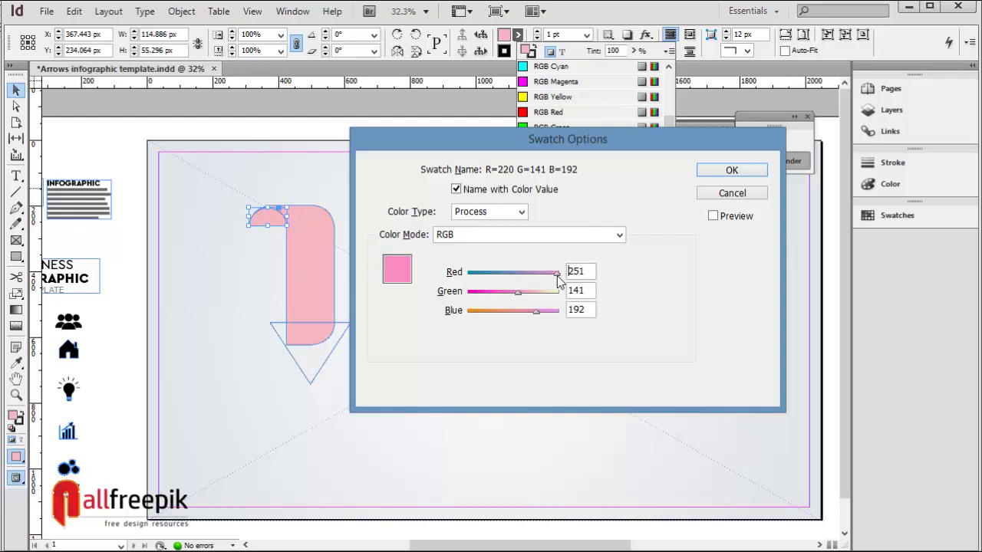
click(581, 241)
click(493, 29)
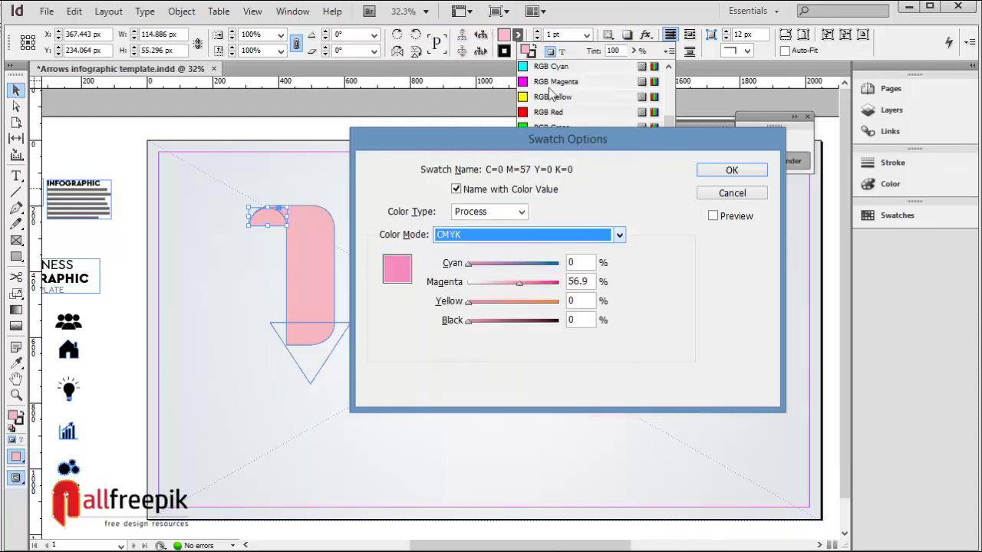
drag(469, 322, 493, 328)
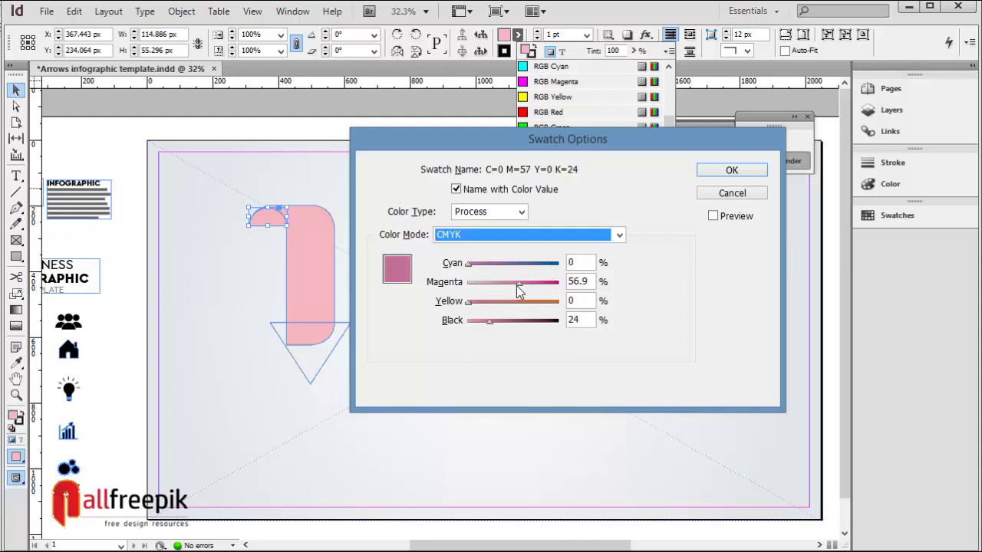
drag(518, 286, 530, 286)
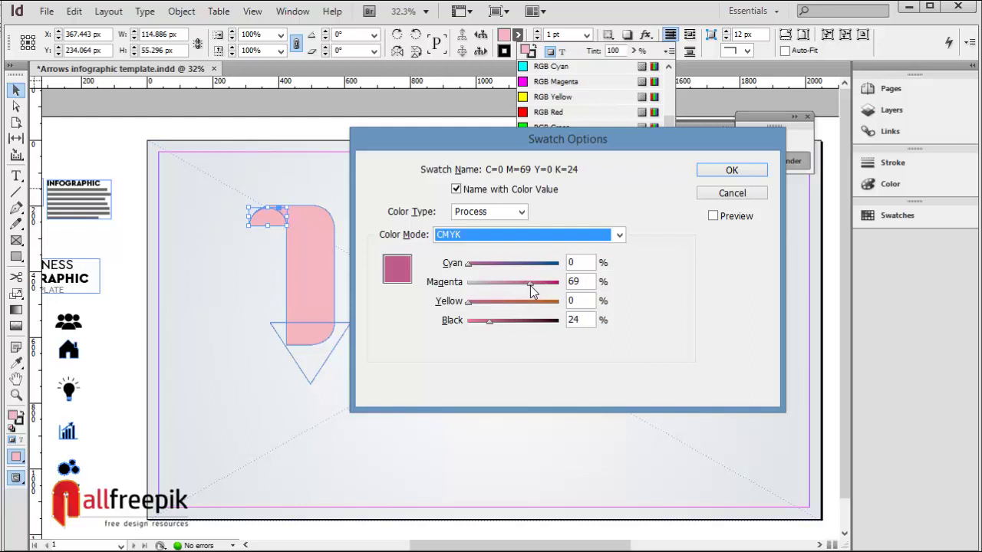
click(730, 169)
Select the arrowhead triangle on its own
click(458, 331)
click(329, 241)
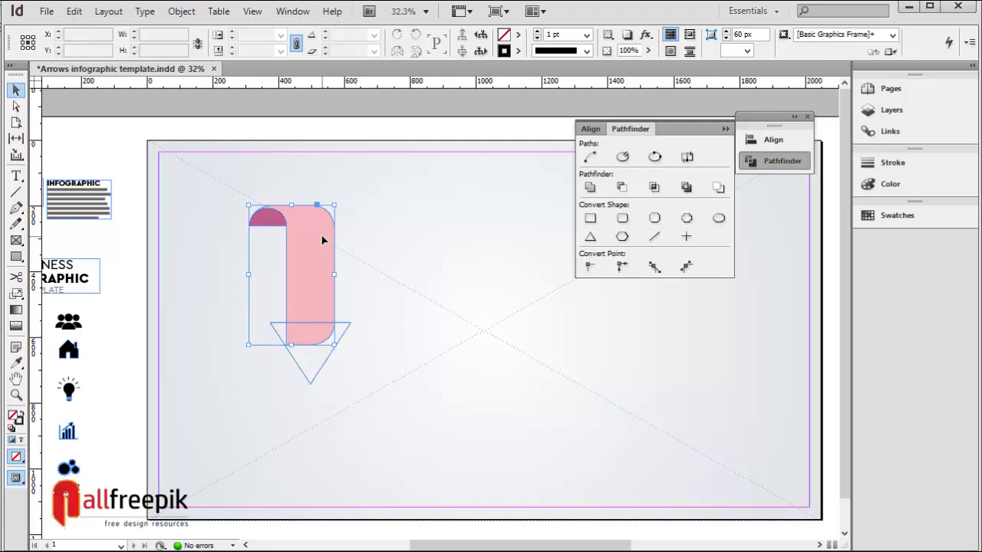
click(432, 274)
click(351, 326)
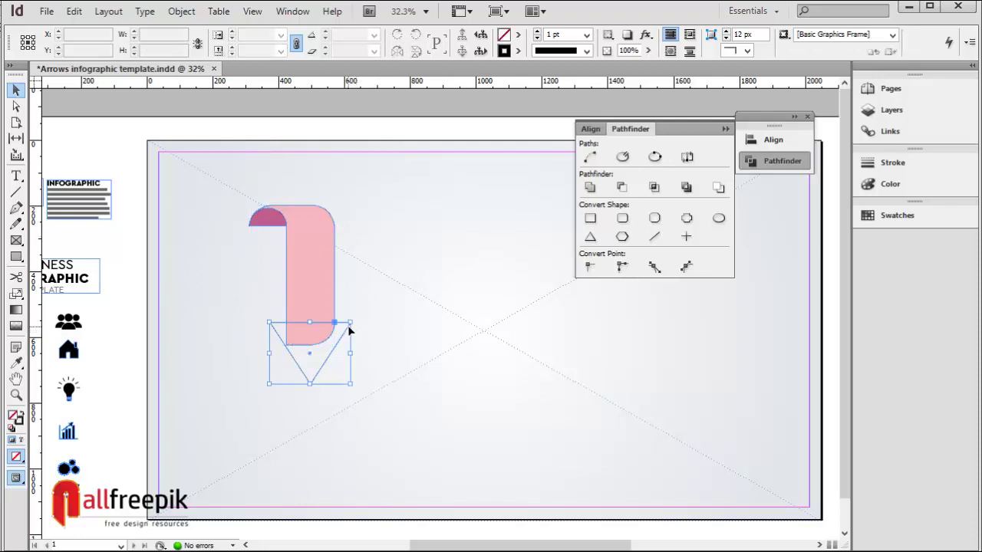
Give the arrowhead triangle the body's pink fill using the Eyedropper
key(i)
click(329, 307)
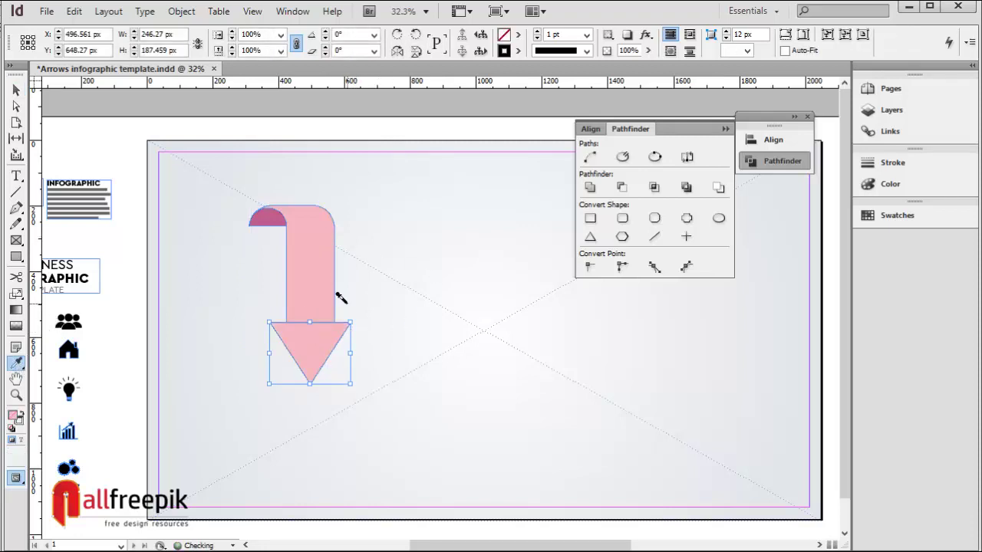
click(16, 91)
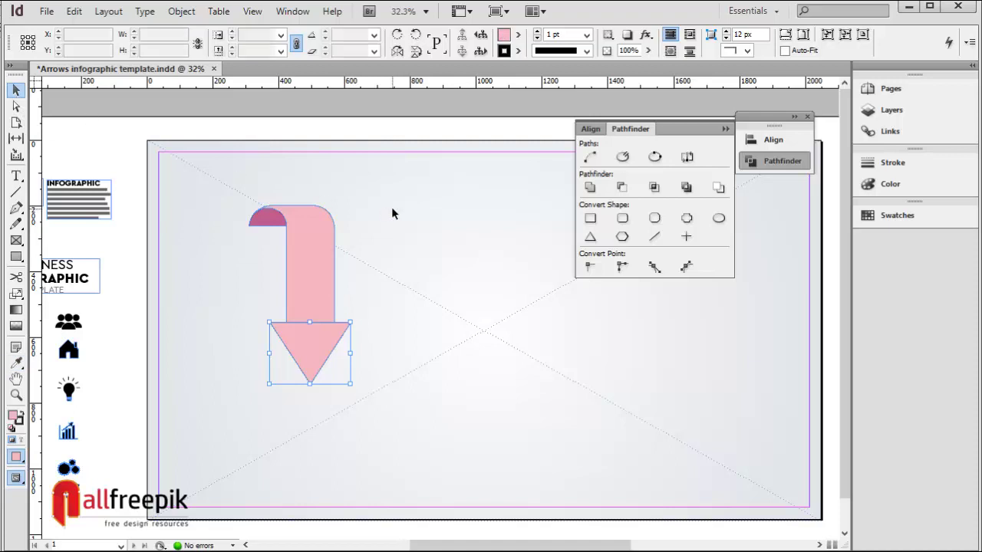
Set the stroke of the arrow body and triangle to [Paper]
drag(368, 184, 230, 385)
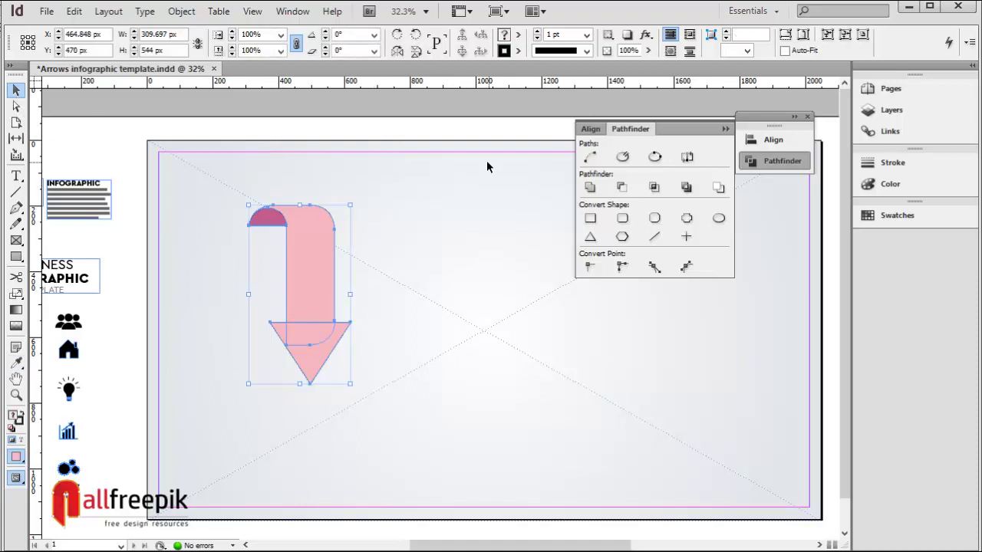
click(518, 51)
click(548, 82)
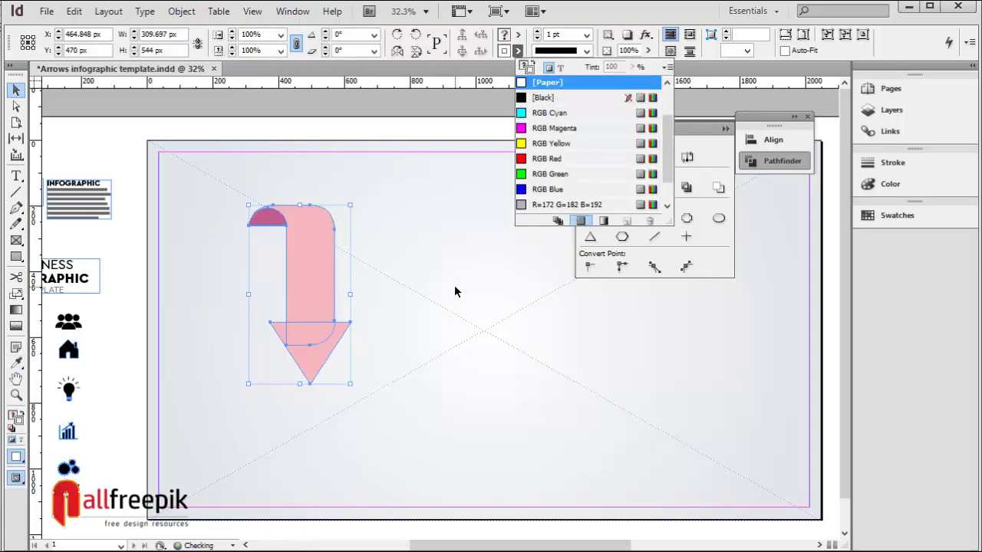
click(454, 291)
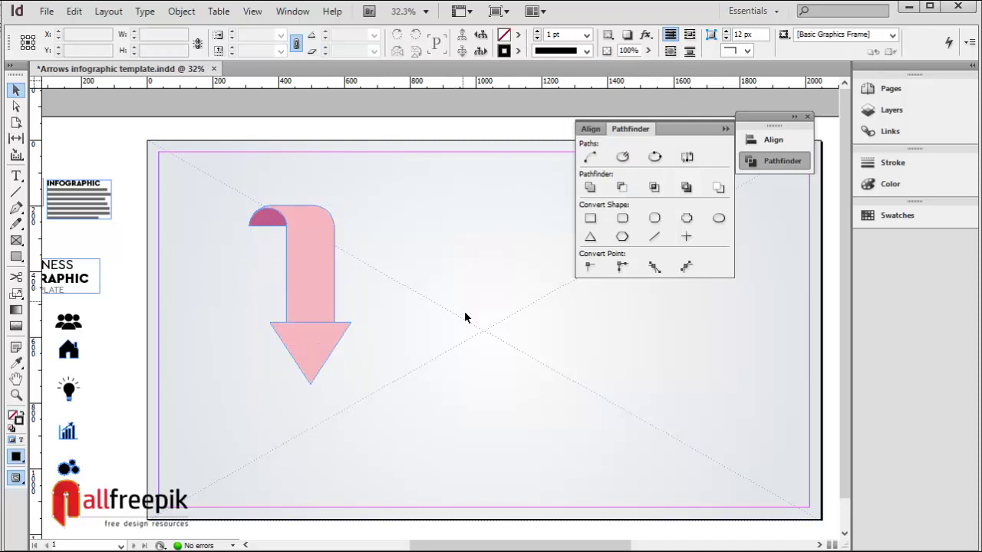
Shorten the triangle by raising its bottom point slightly, then nudge the arrow left
click(328, 350)
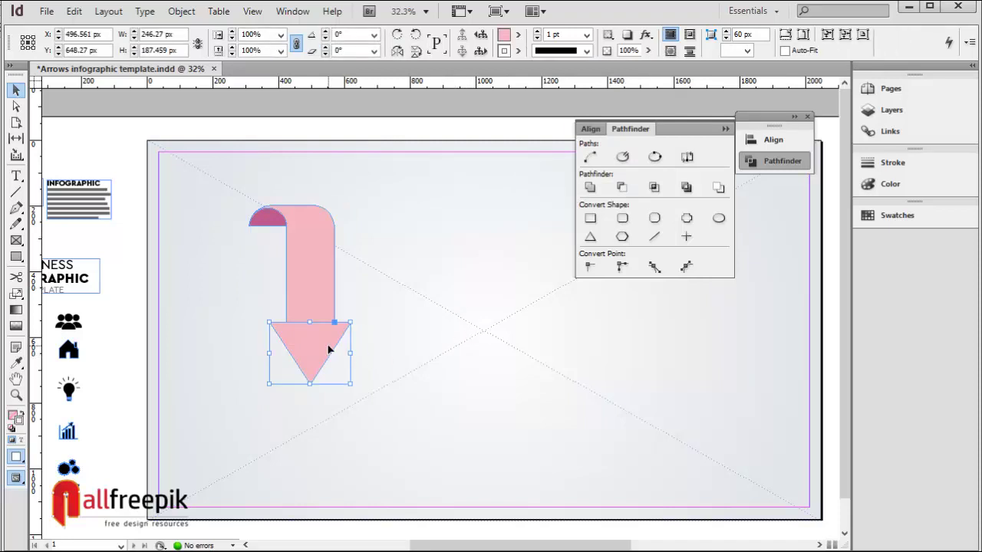
drag(311, 385, 311, 378)
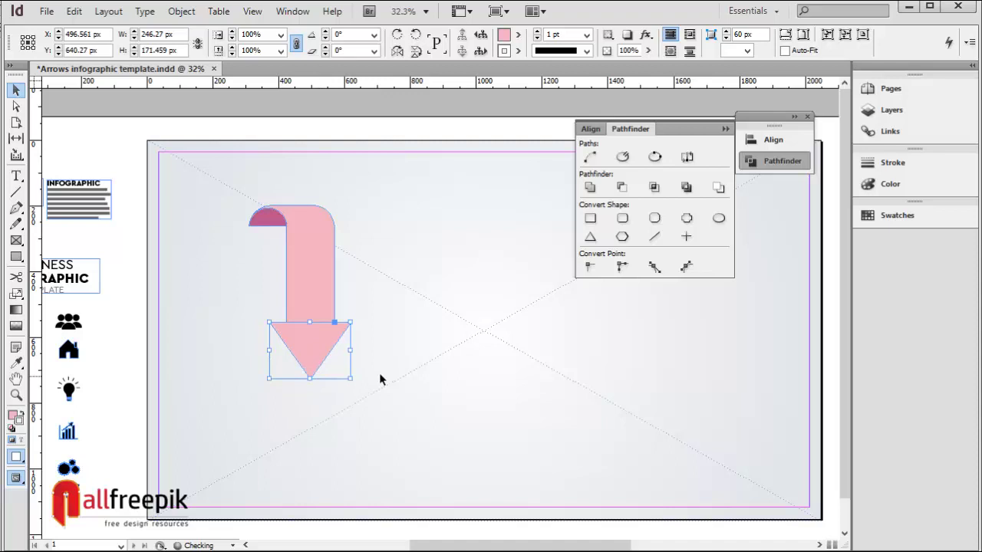
click(427, 358)
key(space)
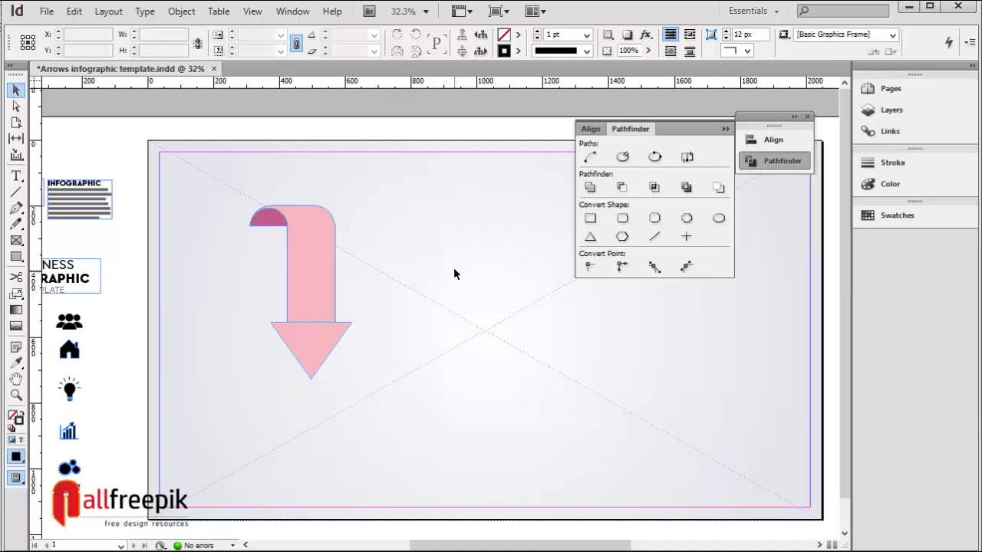
drag(314, 268, 309, 273)
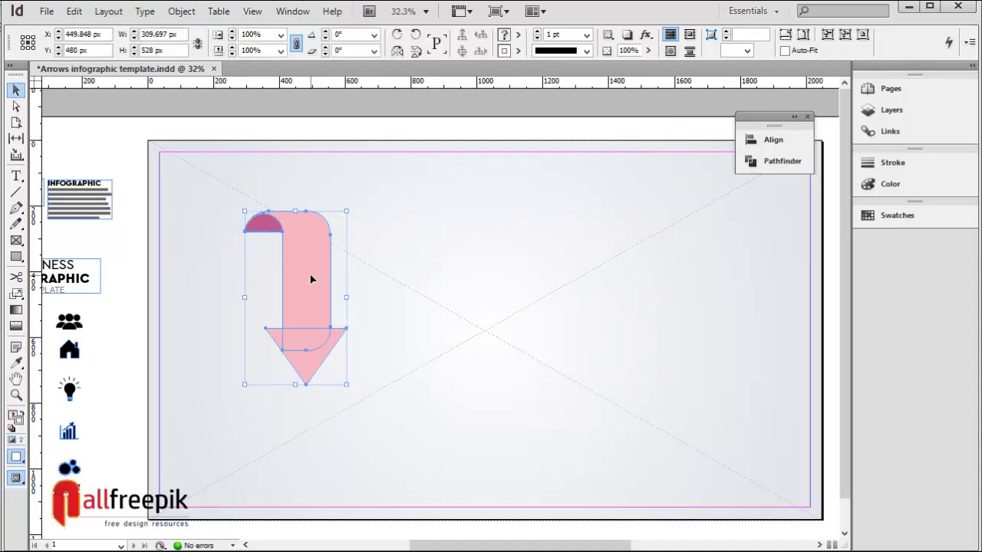
Copy the arrow to the right until there are five, then shift the row left to centre it
drag(310, 278, 765, 297)
drag(797, 416, 211, 198)
drag(436, 257, 401, 262)
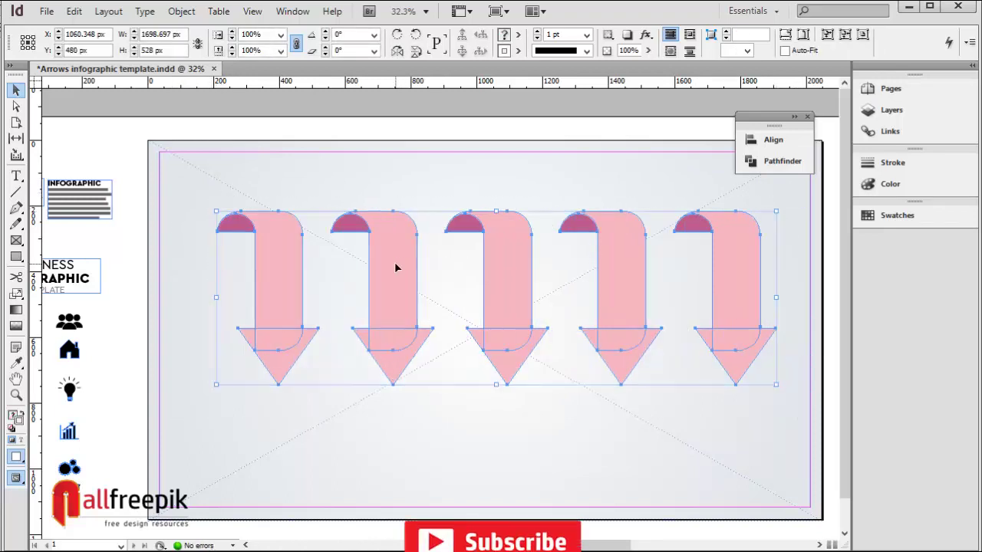
drag(397, 273, 392, 273)
Recolour the second arrow's body and head grey-blue using a duplicated swatch with lower Red
click(704, 427)
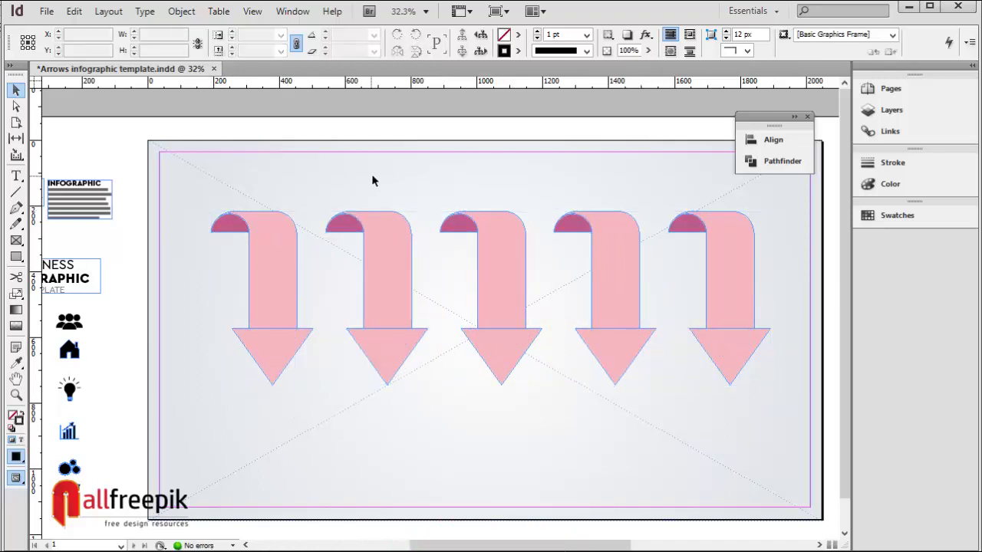
click(407, 237)
shift+click(388, 377)
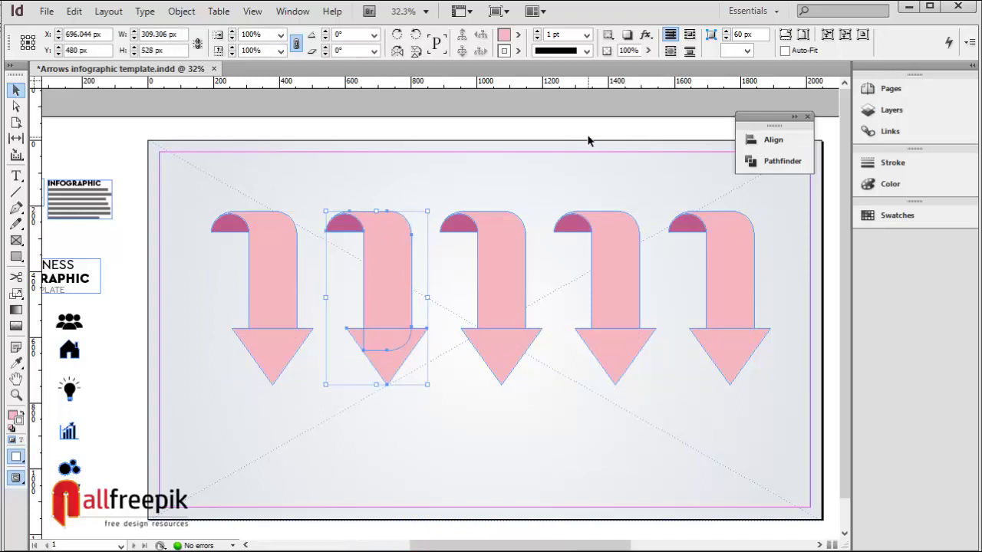
click(518, 34)
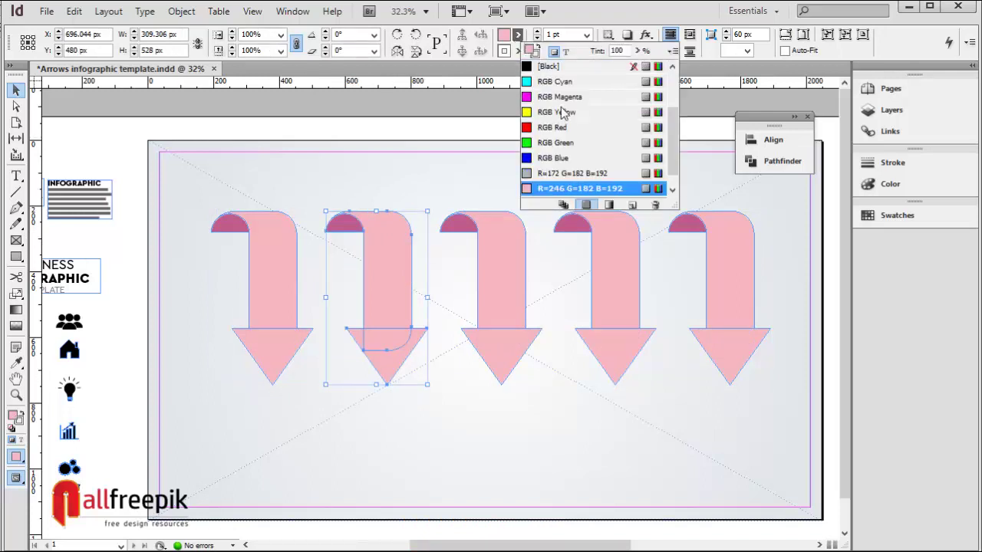
scroll(625, 198, down, 1)
click(631, 204)
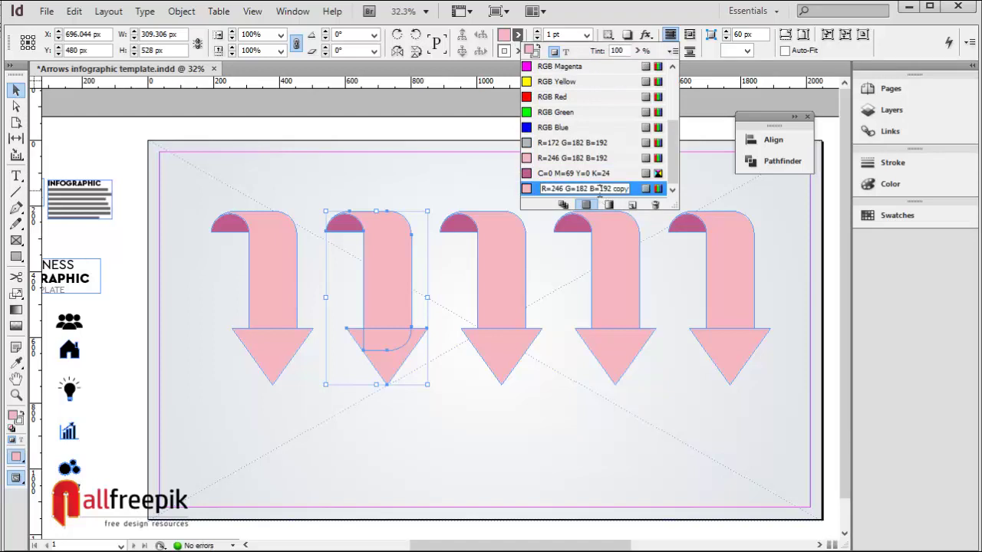
double_click(534, 189)
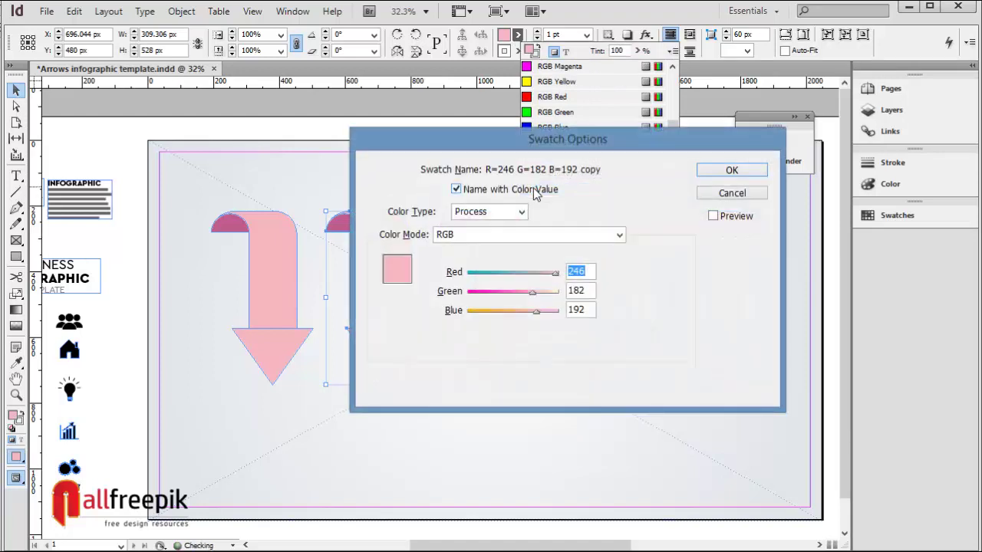
drag(556, 274, 533, 276)
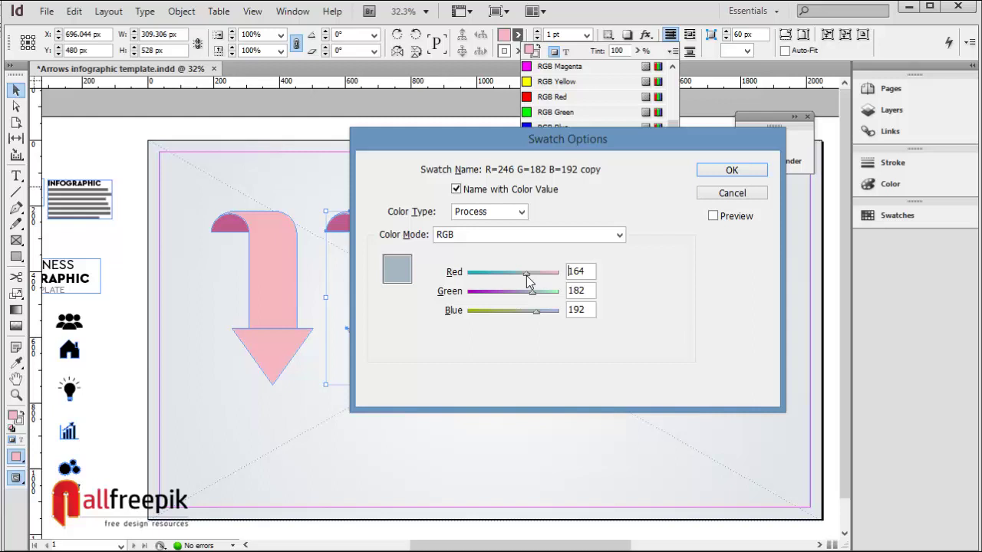
click(732, 171)
click(417, 401)
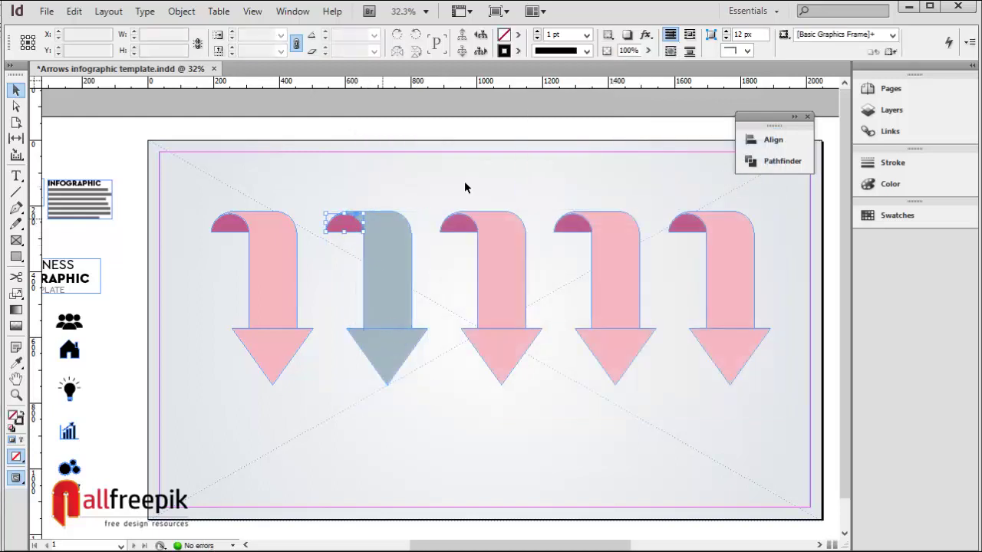
Fill the second arrow's fold with a new darker grey swatch, C=36 M=20 Y=19 K=18
click(517, 35)
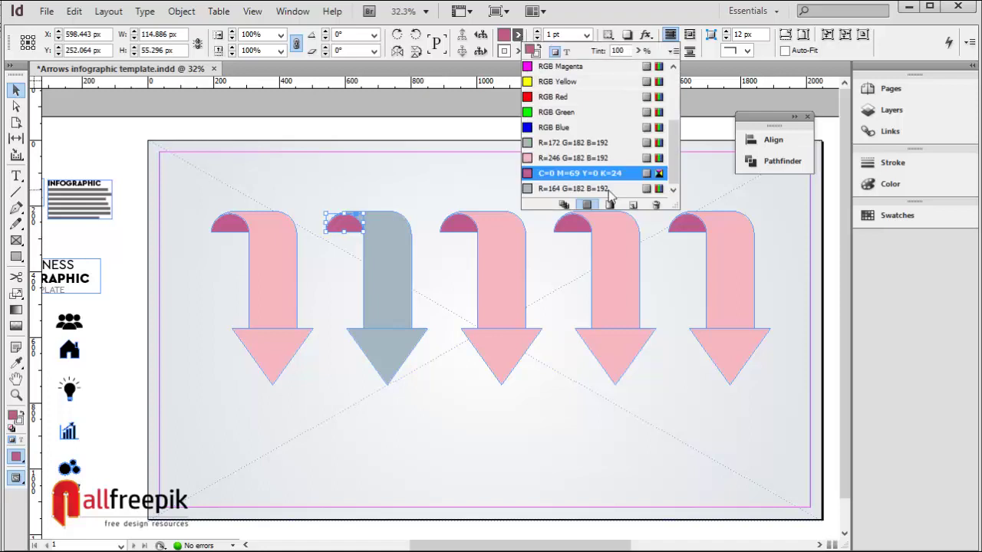
click(583, 189)
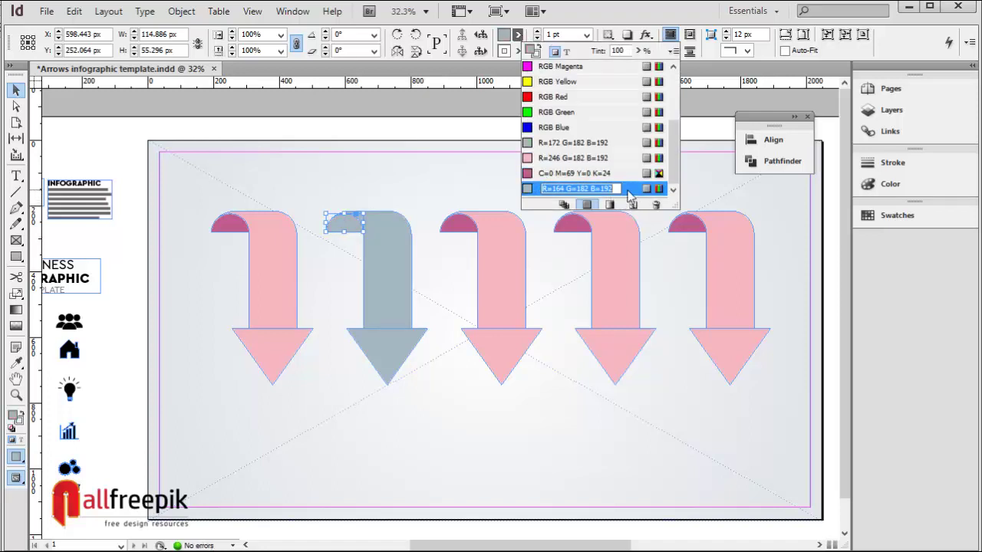
click(633, 193)
click(633, 204)
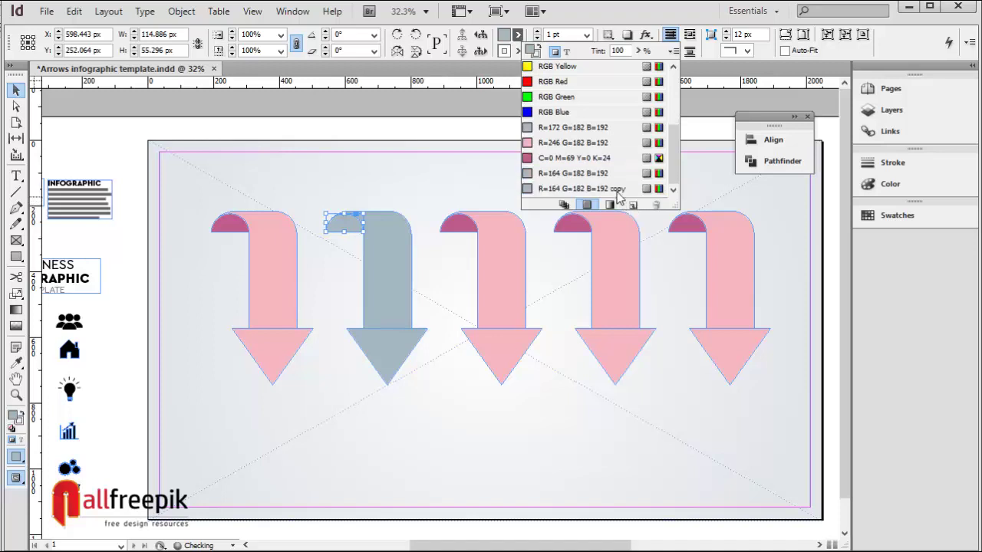
double_click(615, 190)
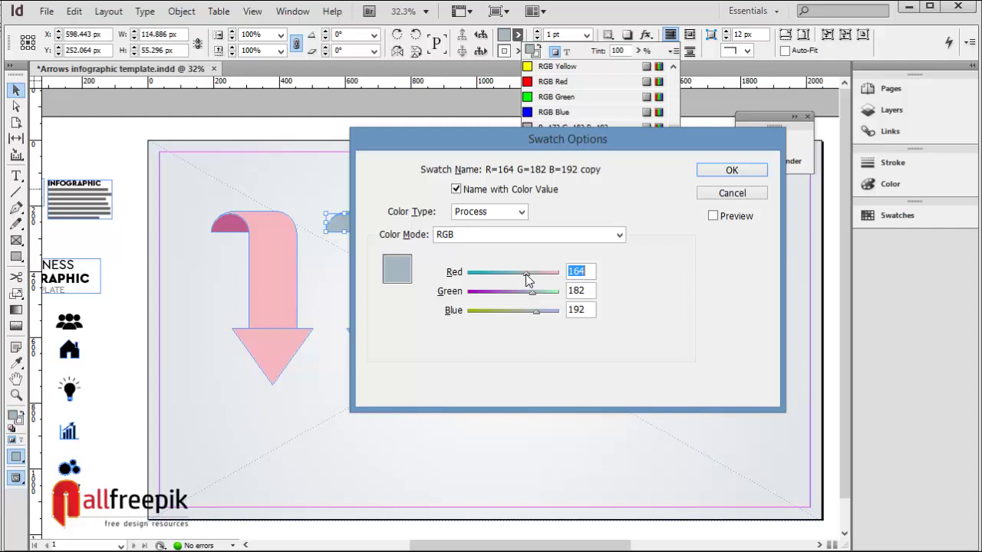
drag(537, 313, 527, 293)
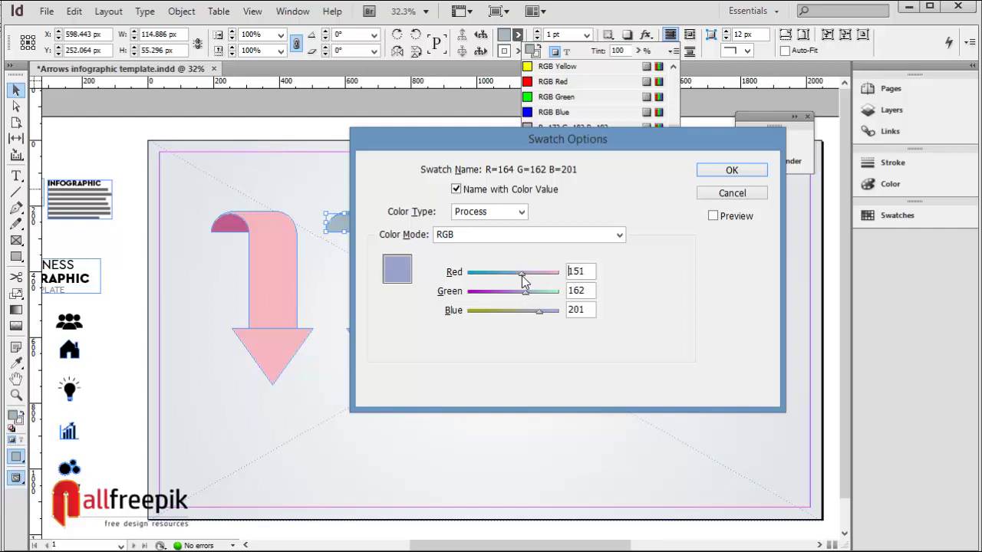
drag(519, 276, 529, 274)
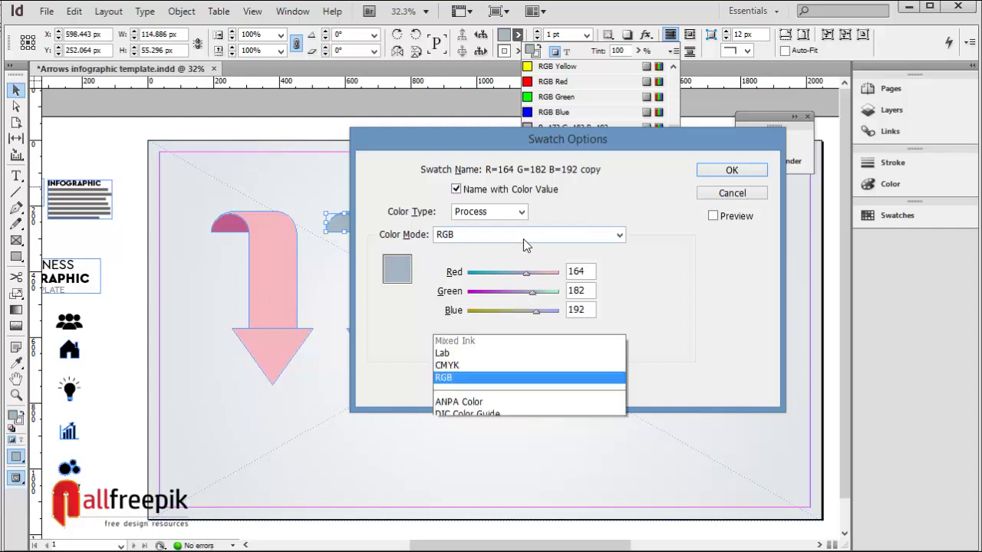
click(523, 235)
click(486, 29)
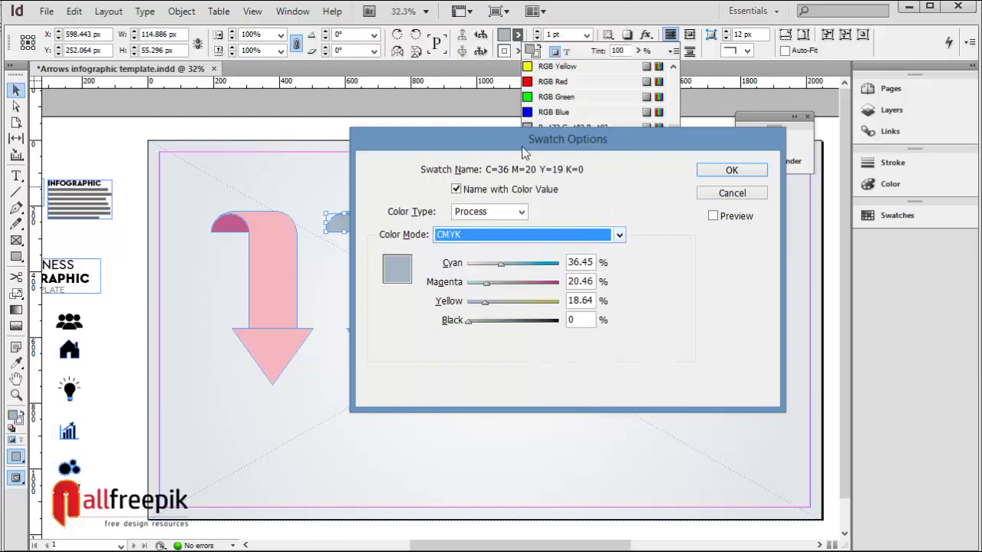
drag(470, 323, 486, 322)
click(743, 166)
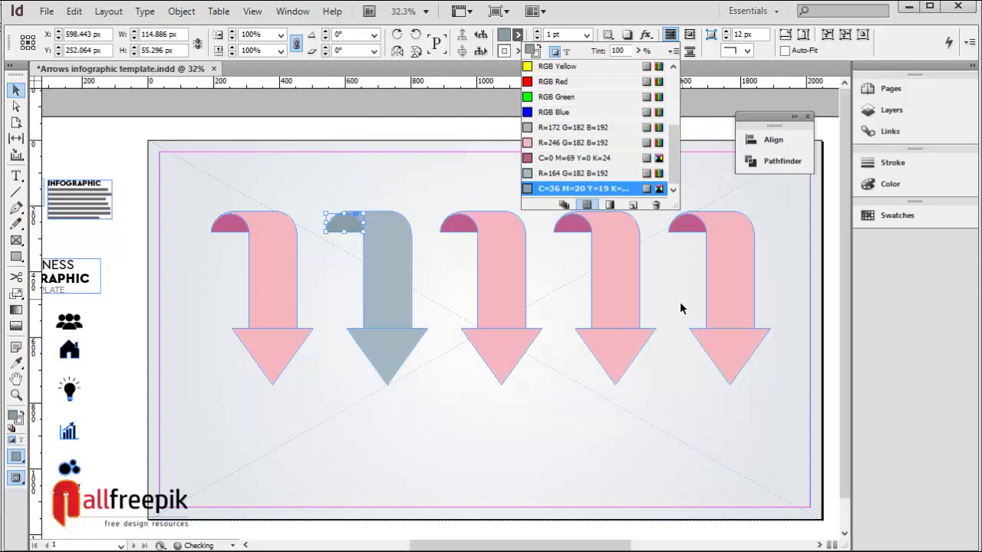
click(415, 219)
In Preview mode, set the stroke of all five arrows to [None]
key(w)
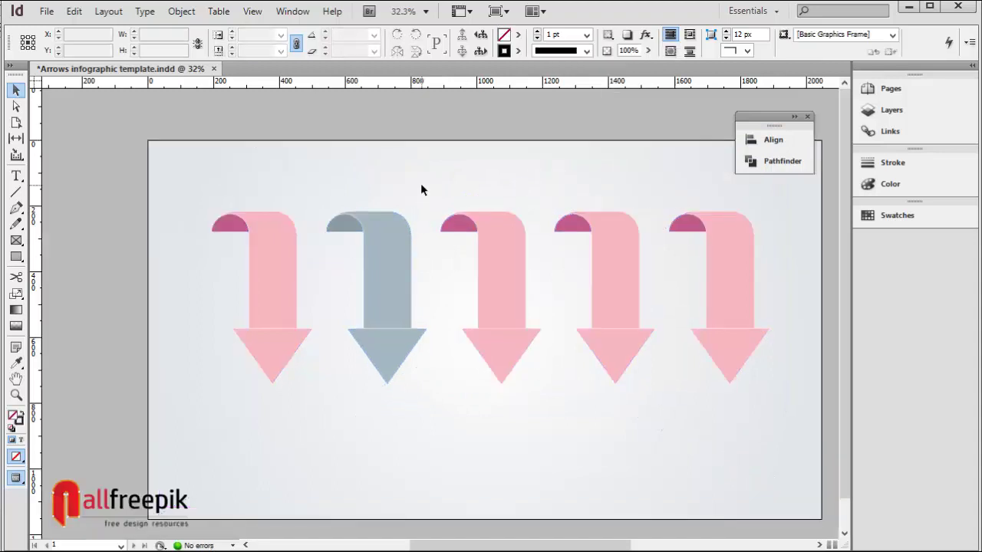
drag(201, 196, 695, 388)
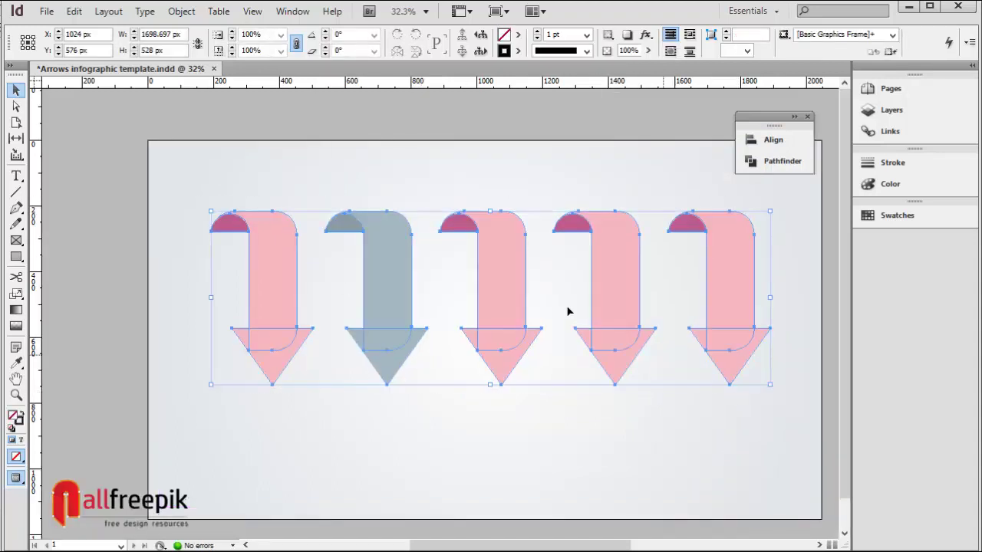
click(518, 51)
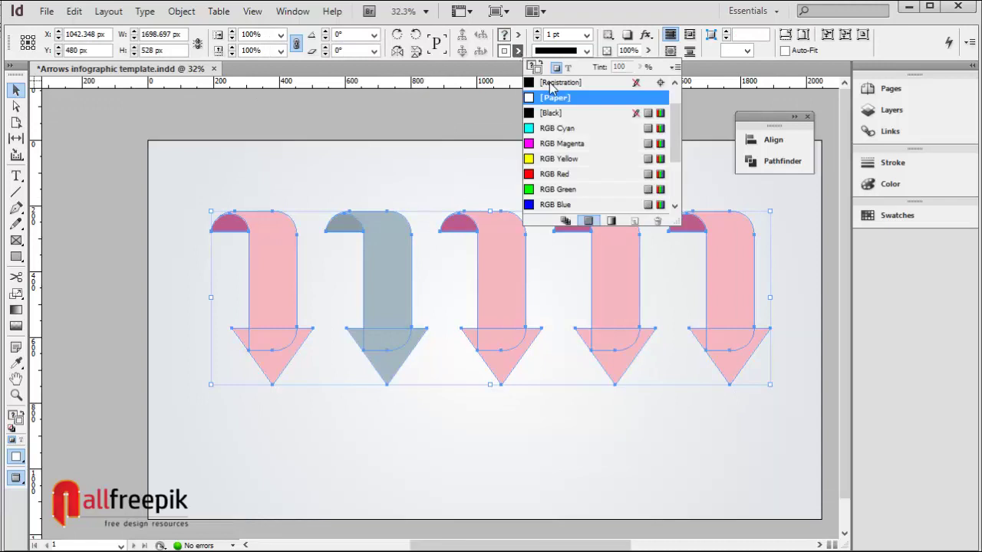
scroll(671, 107, up, 1)
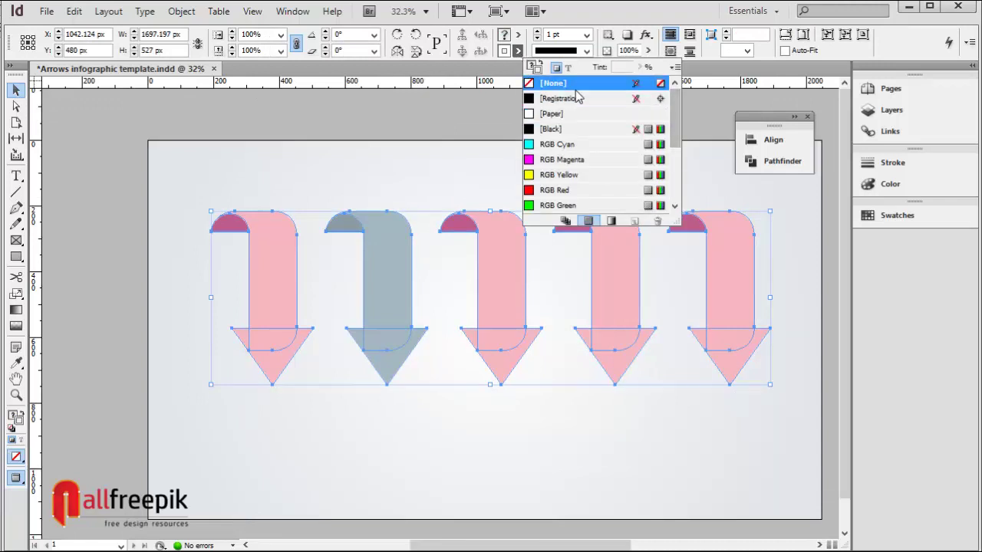
click(572, 82)
click(376, 151)
Zoom in on the arrows and select the pink arrow beside the grey one
scroll(545, 171, right, 2)
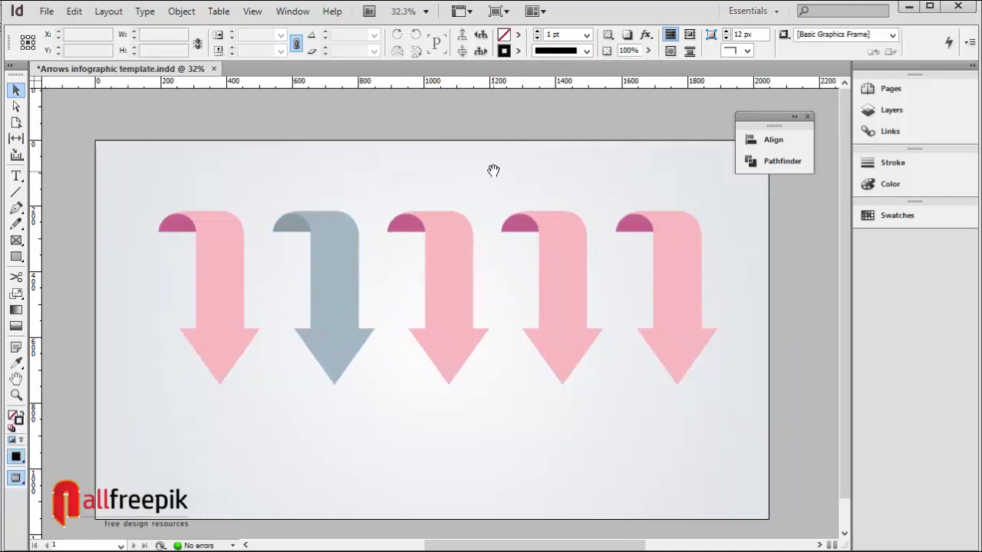
drag(293, 155, 750, 430)
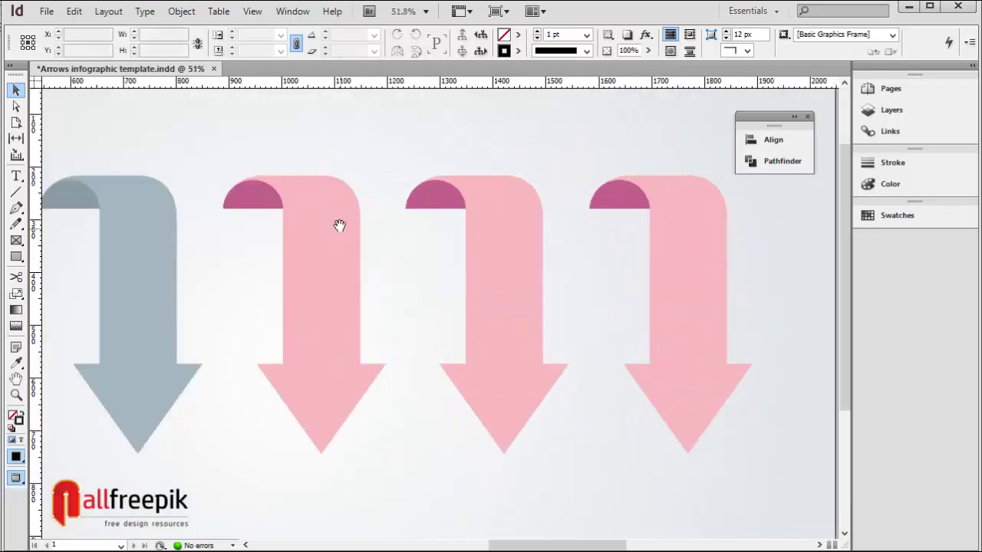
click(332, 217)
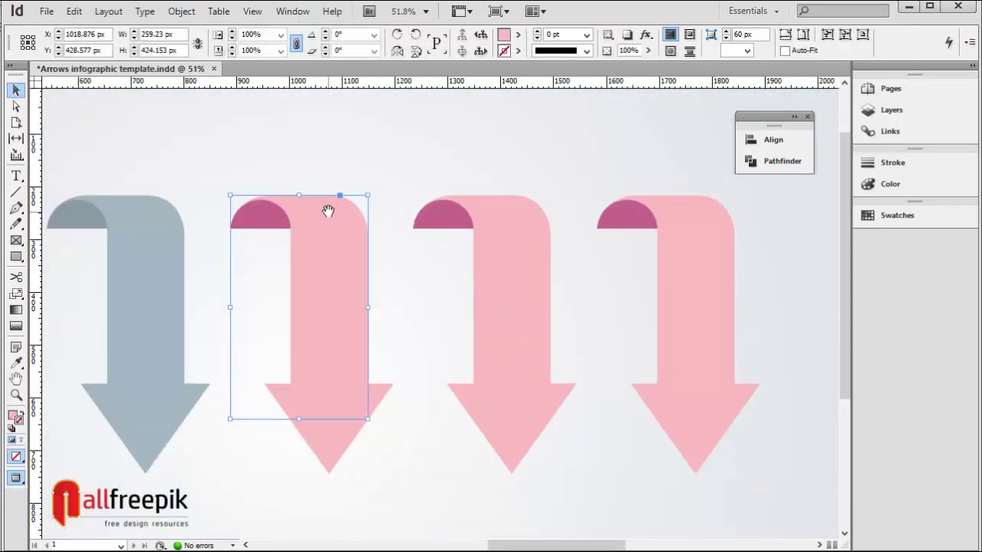
Duplicate the pink R=246 G=182 B=192 swatch and switch the copy to CMYK
scroll(344, 197, left, 1)
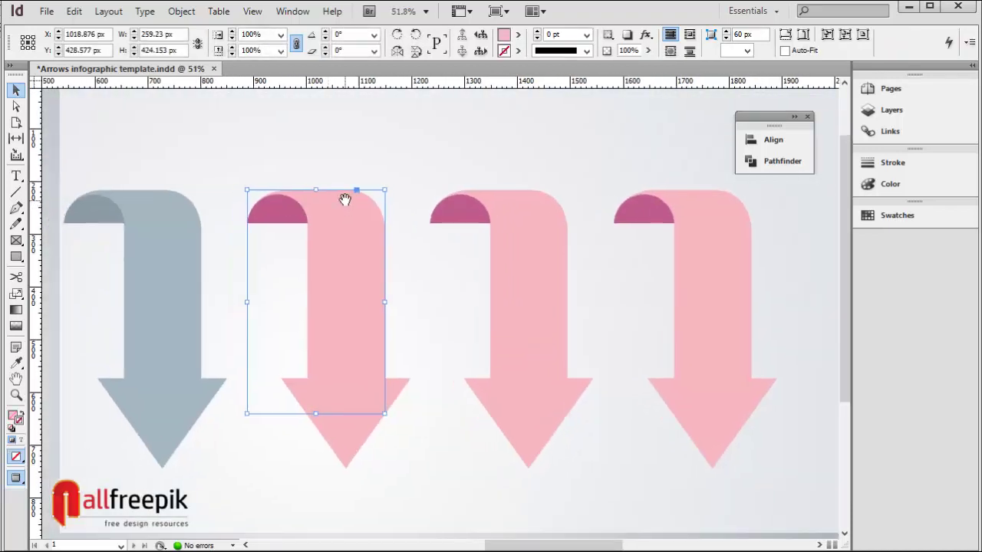
click(517, 35)
scroll(627, 183, down, 3)
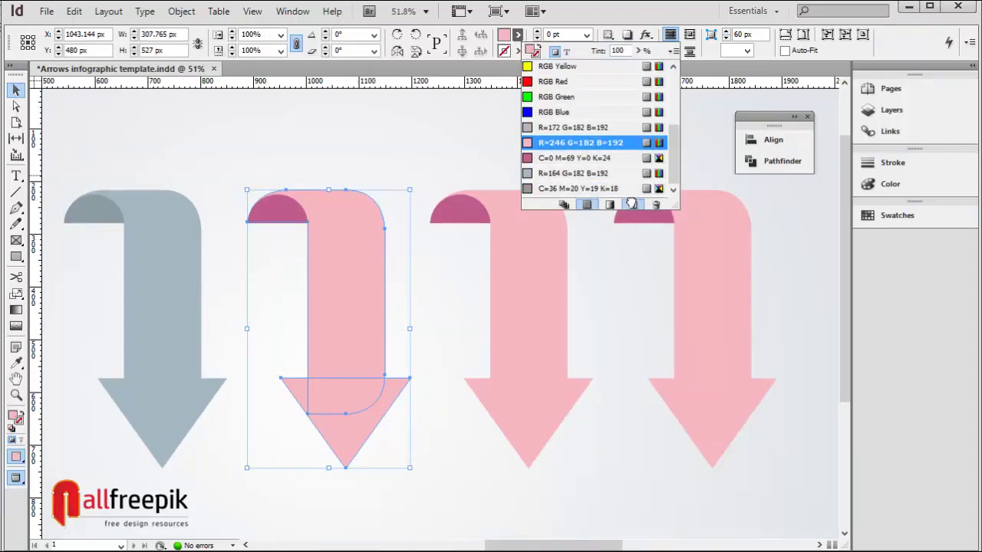
click(607, 189)
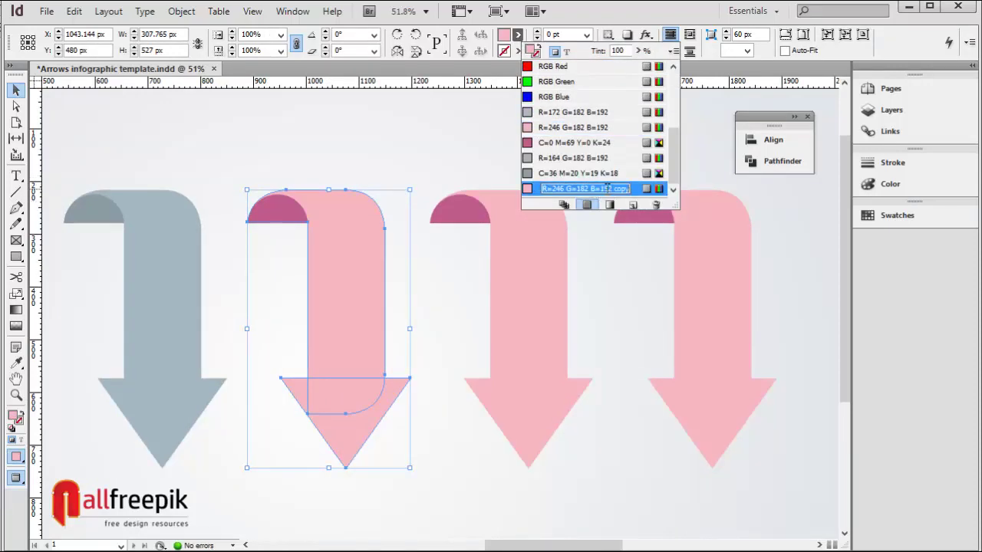
double_click(541, 190)
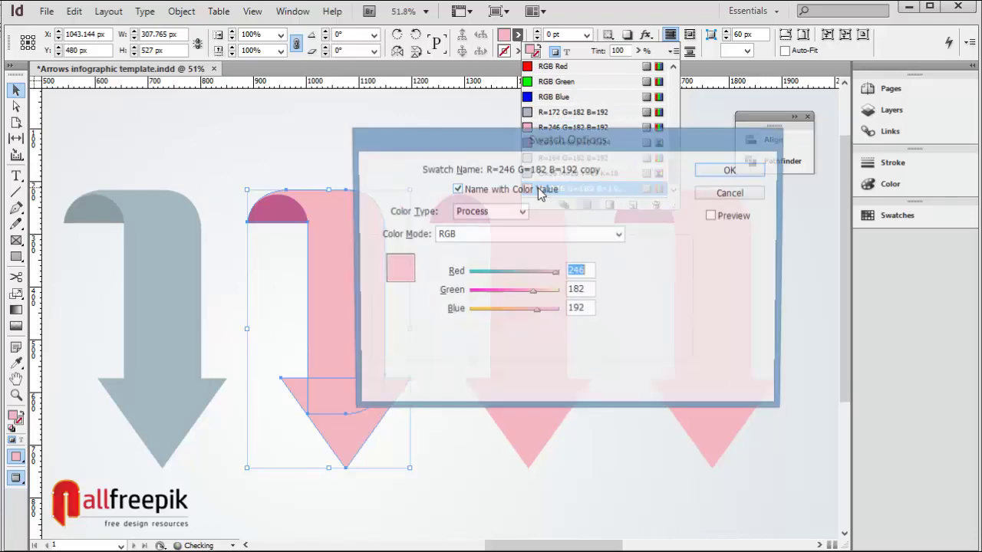
click(537, 235)
click(468, 33)
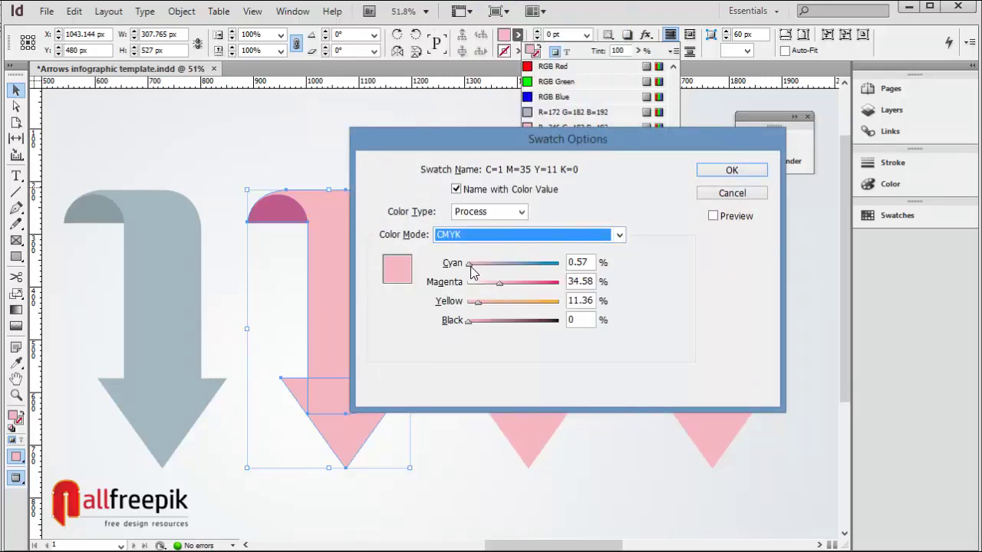
Mix the copy to green C=56 M=0 Y=52 K=0 and apply it to the third arrow
drag(471, 265, 514, 265)
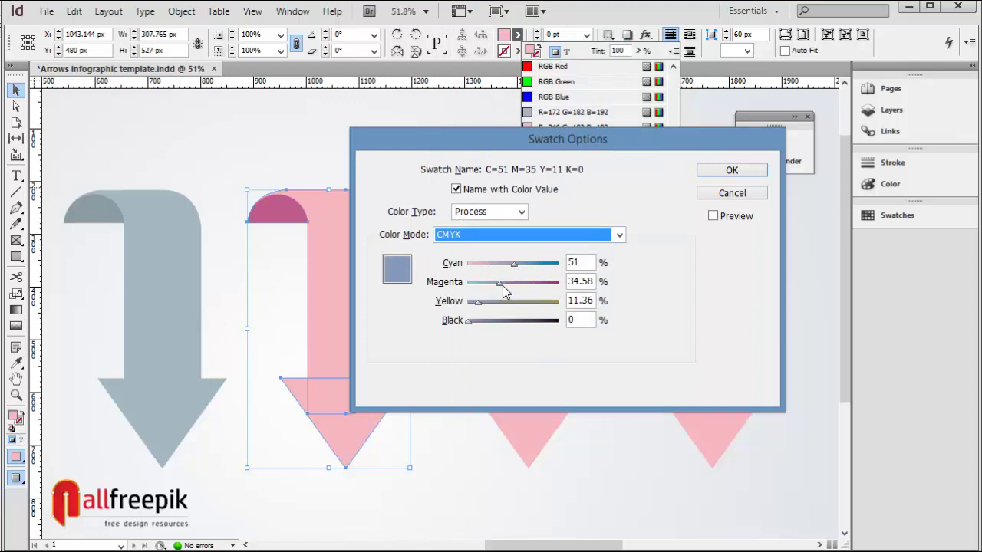
mouse_move(480, 302)
mouse_down()
mouse_move(520, 304)
mouse_move(510, 292)
mouse_move(477, 290)
mouse_up()
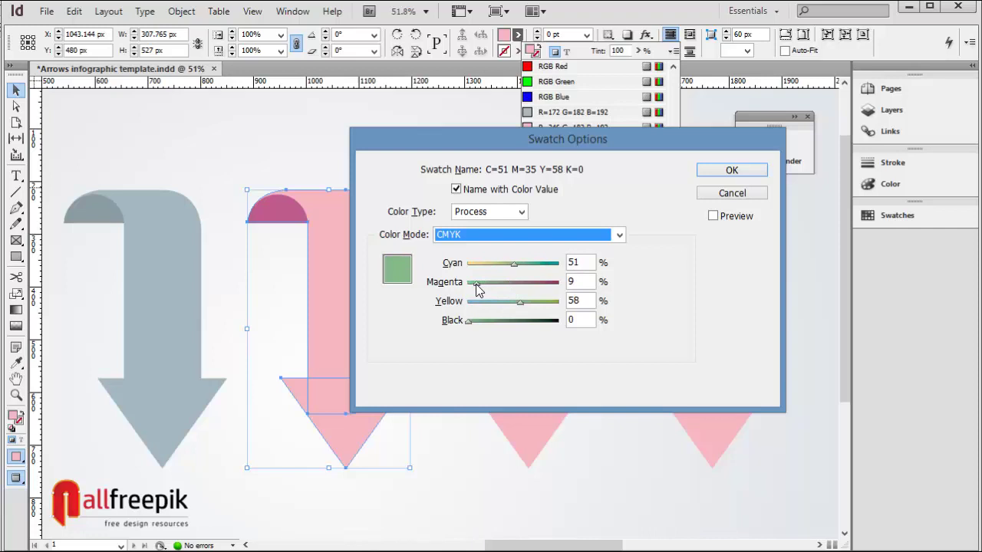
mouse_move(519, 262)
mouse_down()
mouse_move(508, 265)
mouse_move(524, 264)
mouse_up()
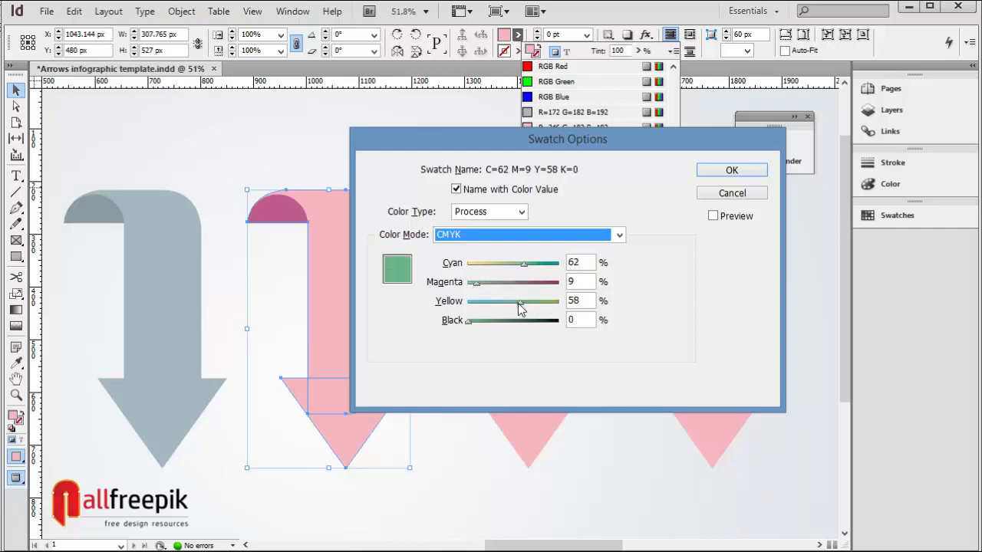
drag(520, 302, 458, 287)
mouse_move(523, 264)
mouse_down()
mouse_move(541, 275)
mouse_move(522, 274)
mouse_up()
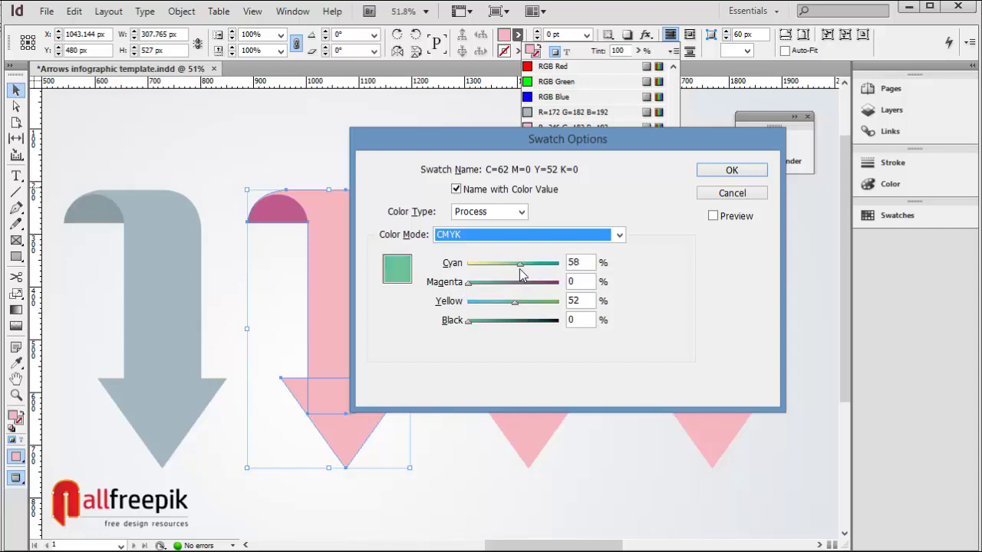
click(731, 170)
key(Escape)
Fill the green arrow's fold with a duplicated green darkened to K=34 (C=56 M=0 Y=52 K=34)
click(290, 210)
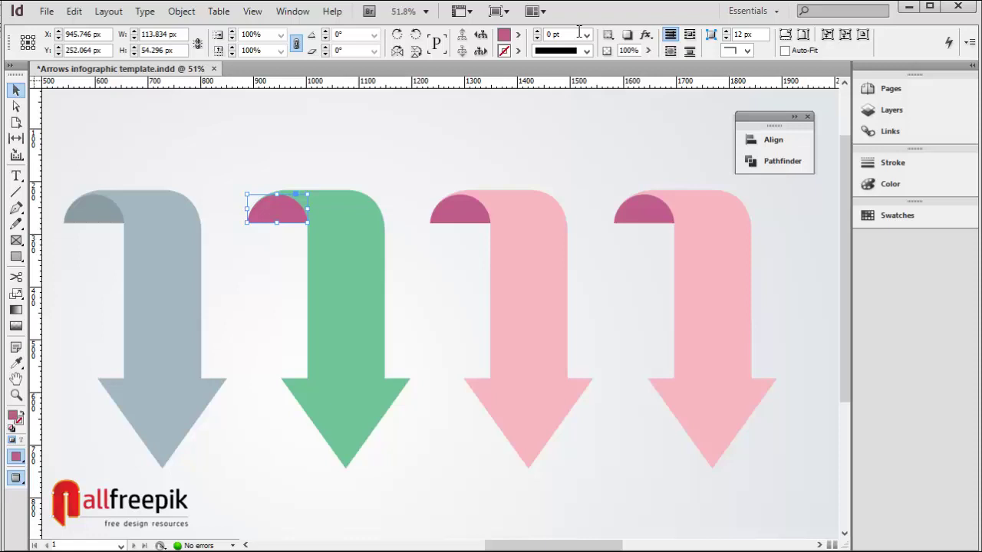
click(517, 34)
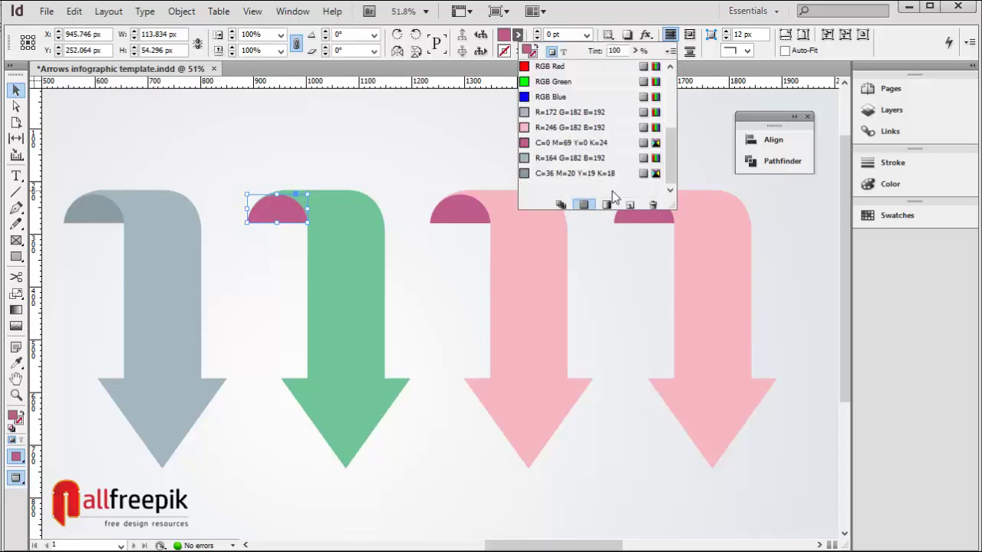
click(612, 191)
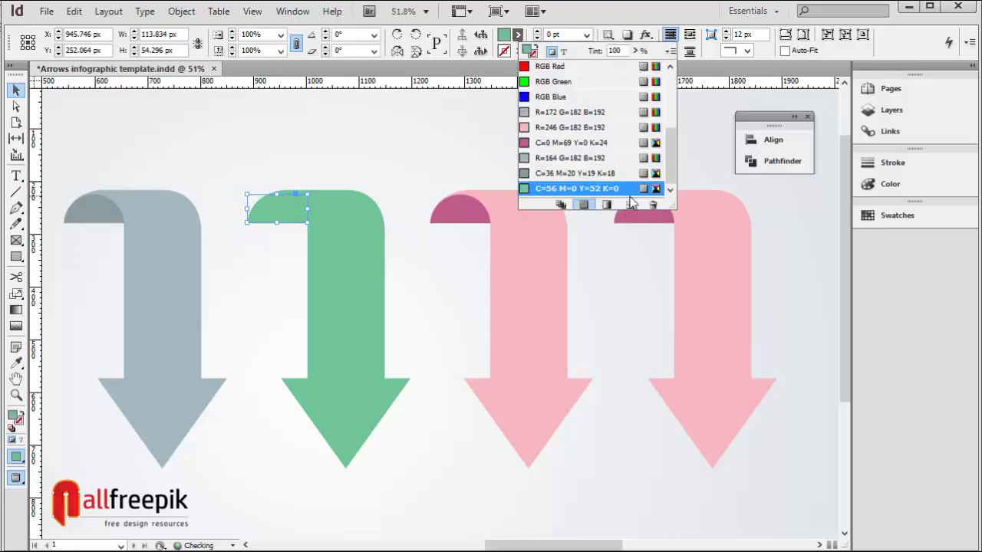
click(629, 204)
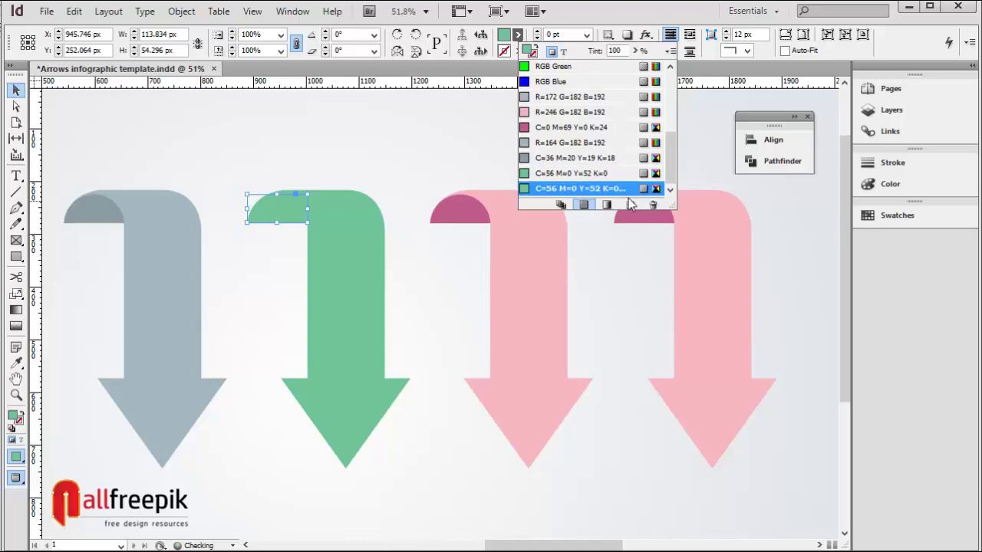
double_click(610, 188)
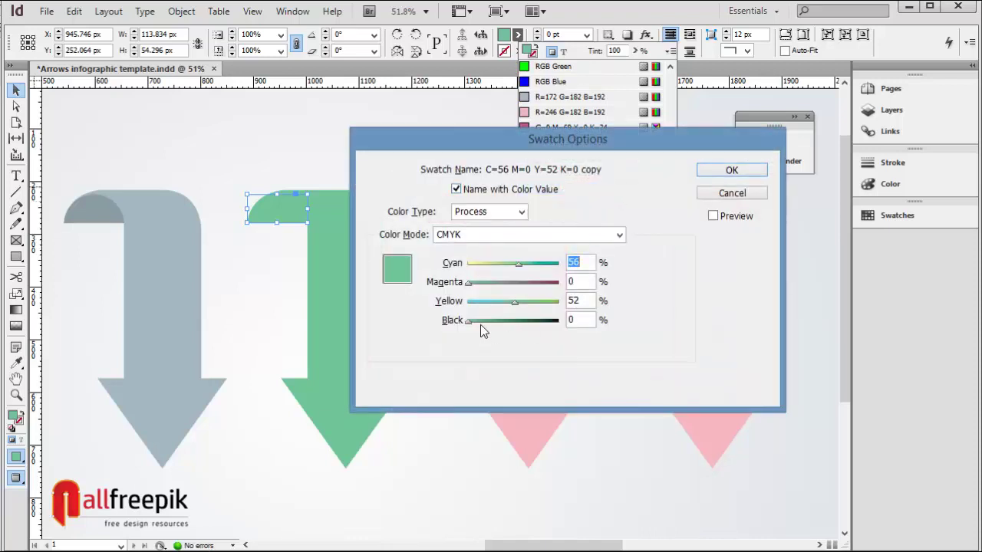
drag(468, 323, 499, 326)
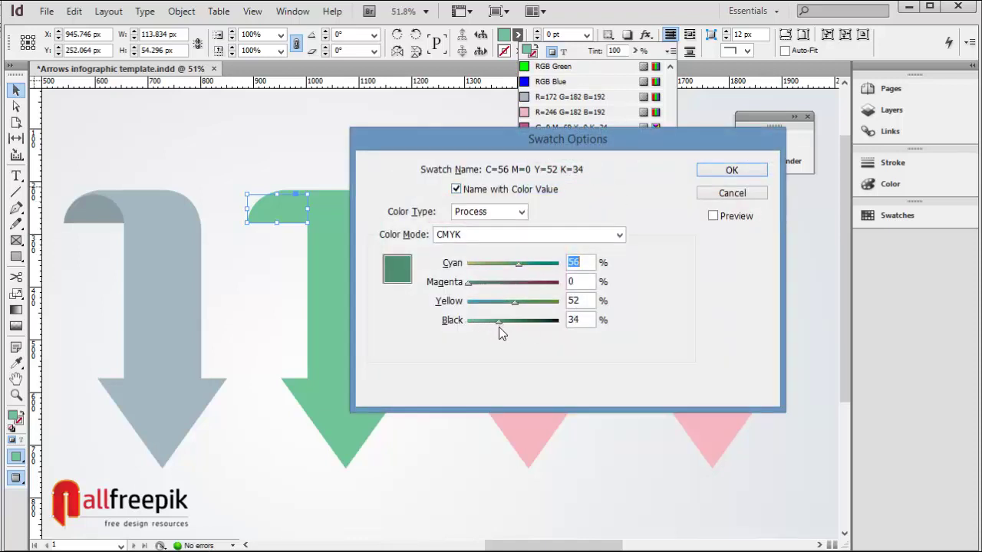
click(732, 170)
click(450, 151)
drag(450, 152, 524, 197)
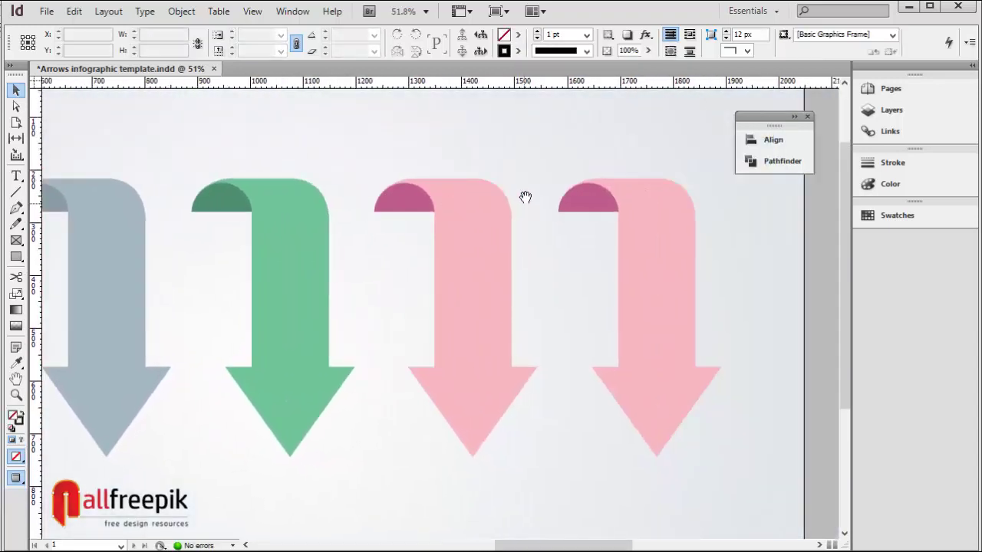
Fill the fourth arrow's body and head with a new pale orange made from the dark green copy, C=0 M=23 Y=61 K=0
click(482, 203)
drag(441, 200, 521, 212)
shift+click(585, 407)
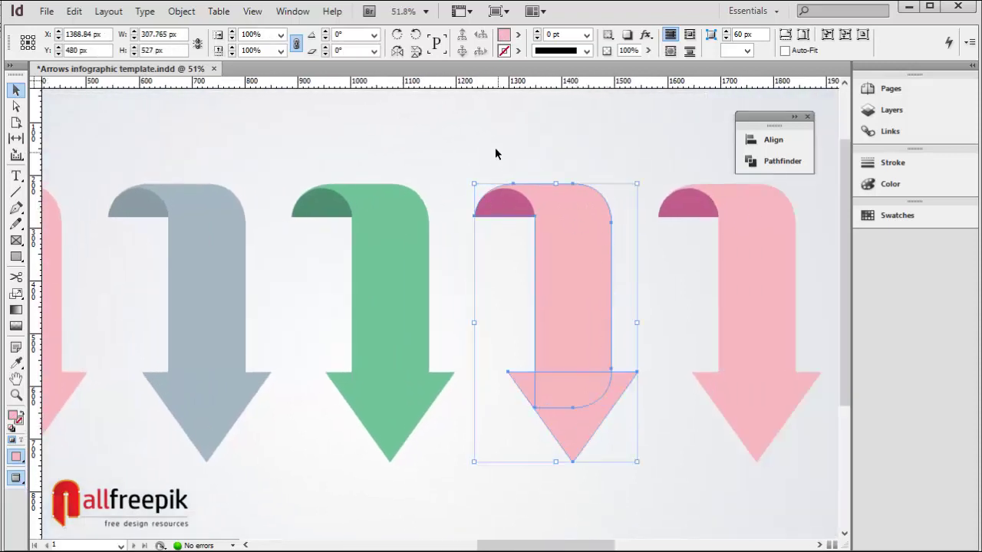
click(518, 37)
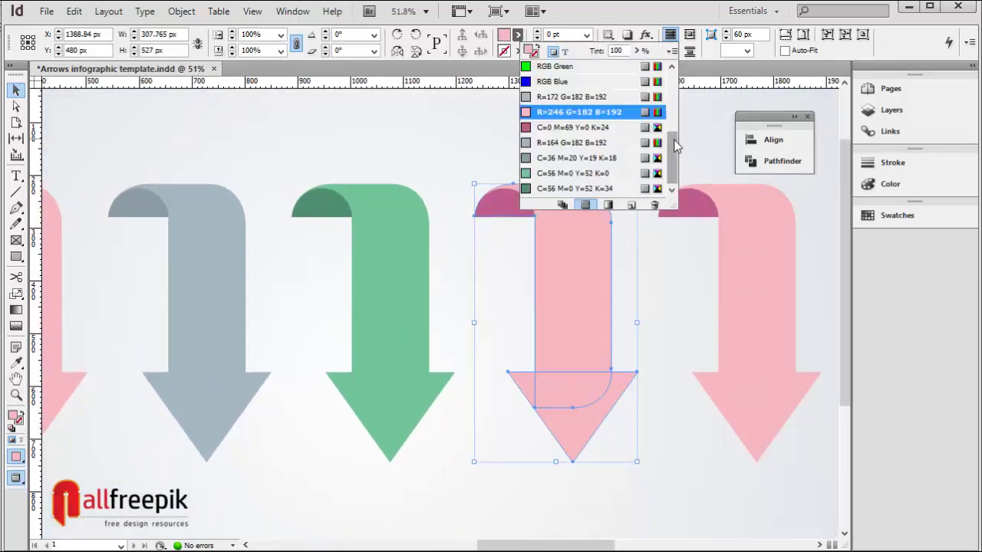
click(620, 188)
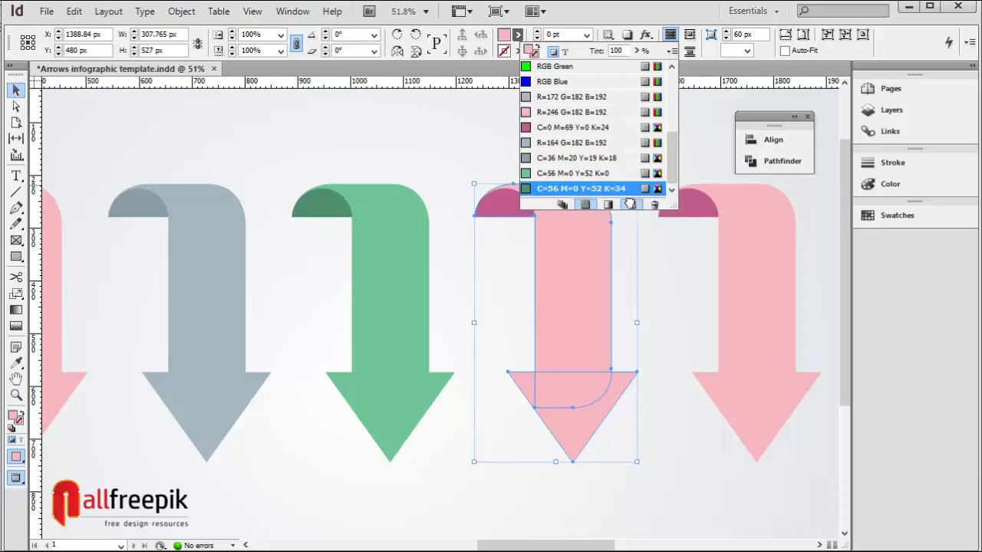
click(632, 205)
double_click(596, 192)
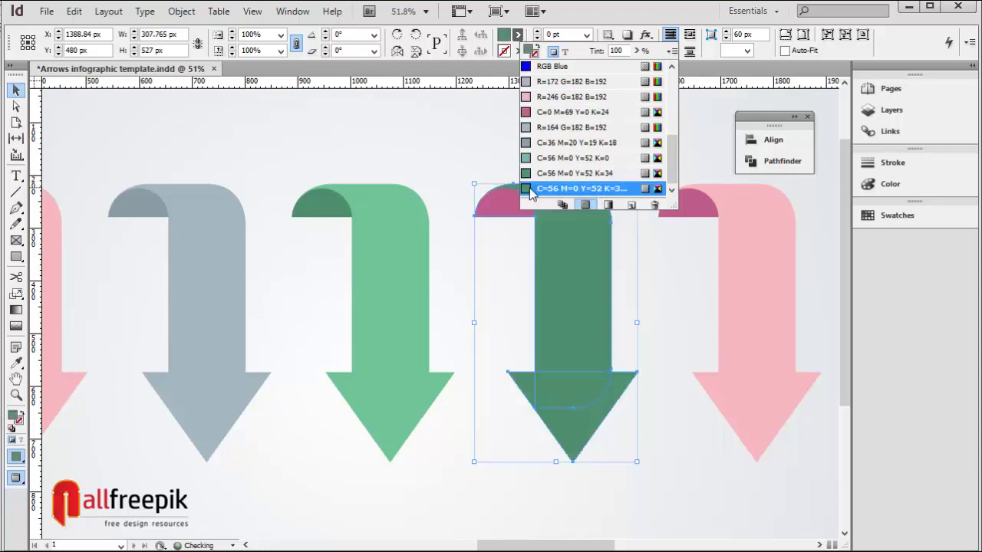
drag(518, 264, 474, 263)
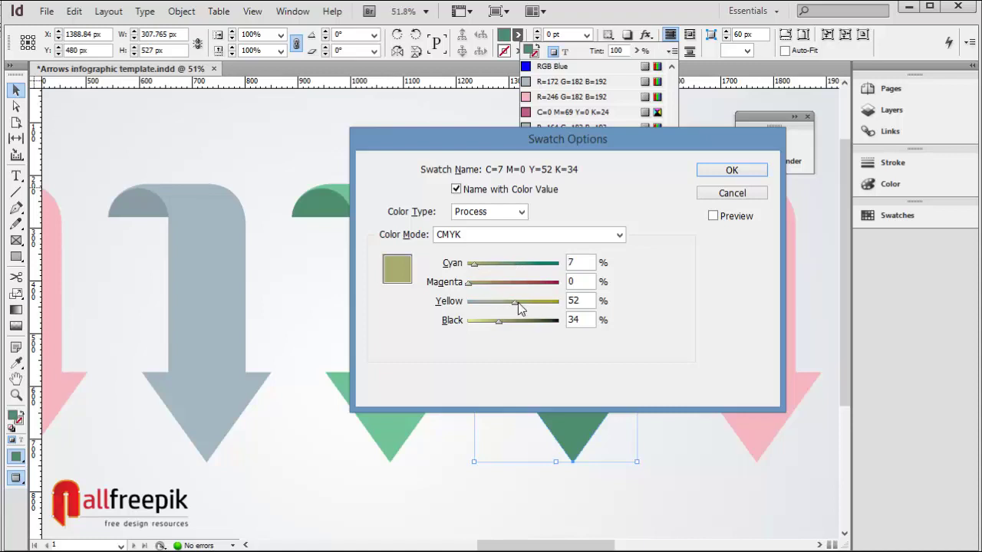
drag(518, 305, 458, 283)
drag(498, 321, 524, 310)
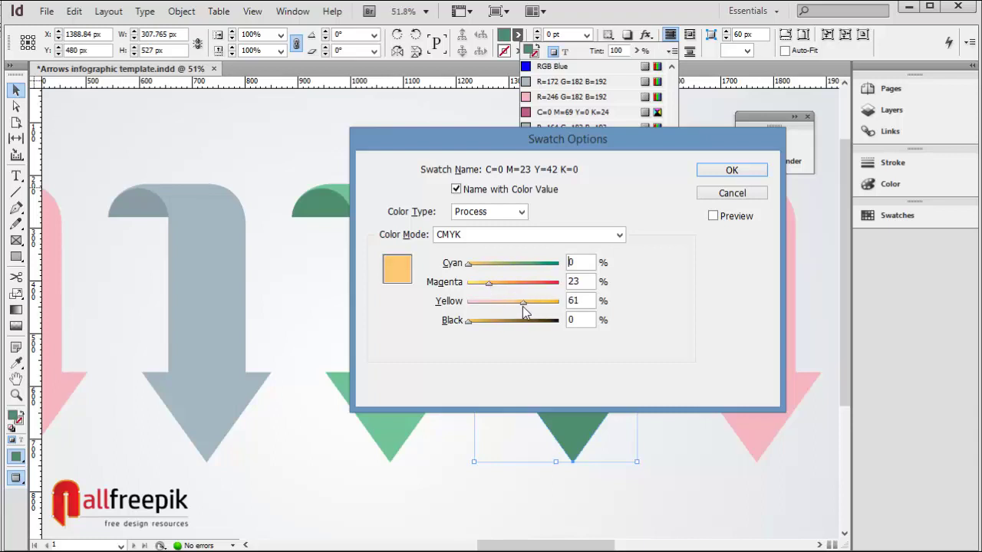
click(730, 170)
Fill the orange arrow's fold with a duplicated pale orange darkened to C=0 M=23 Y=61 K=13
click(452, 147)
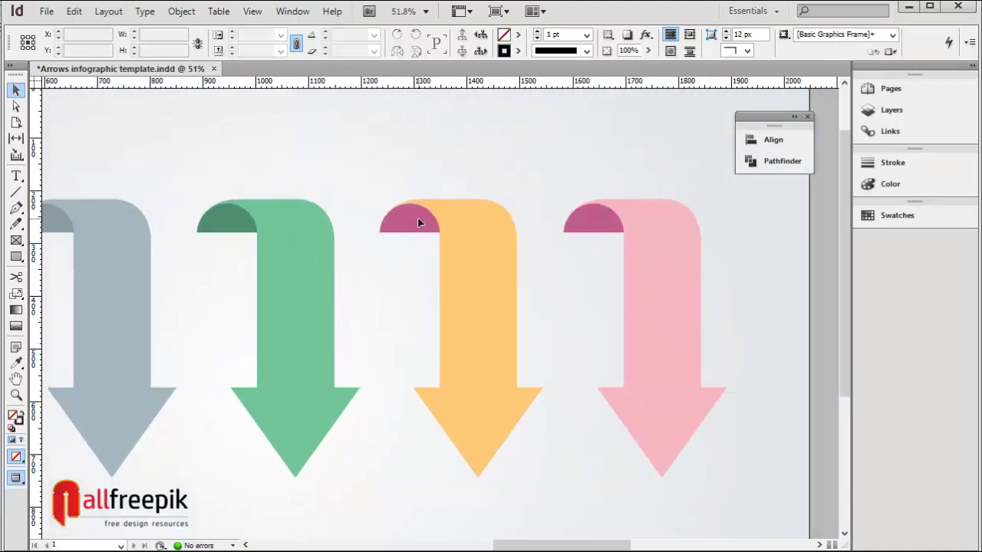
click(419, 221)
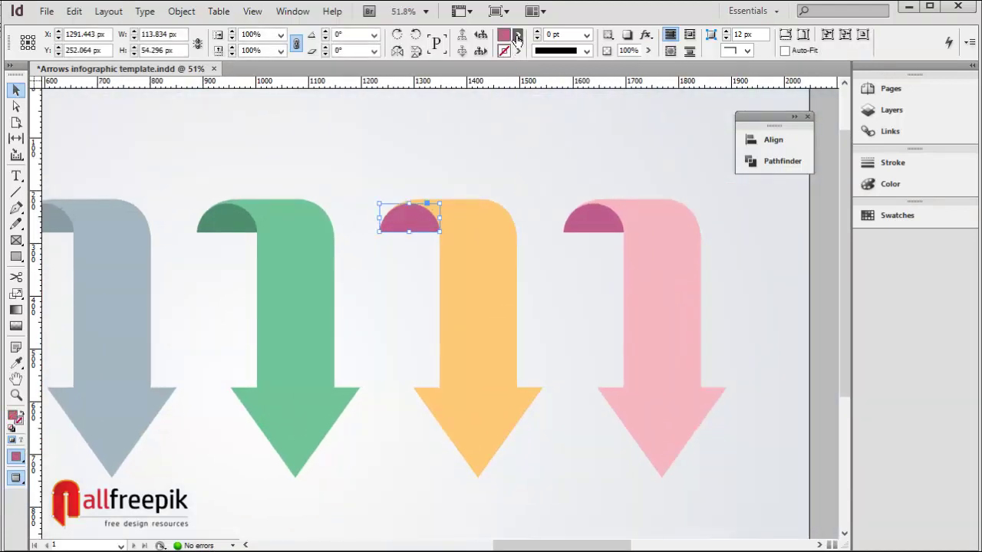
click(517, 39)
click(622, 190)
click(604, 190)
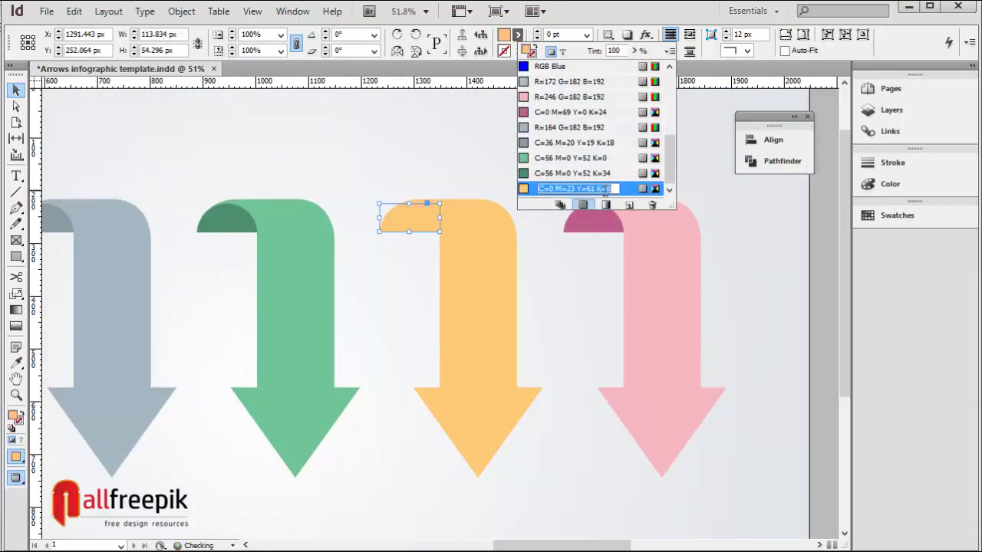
key(Escape)
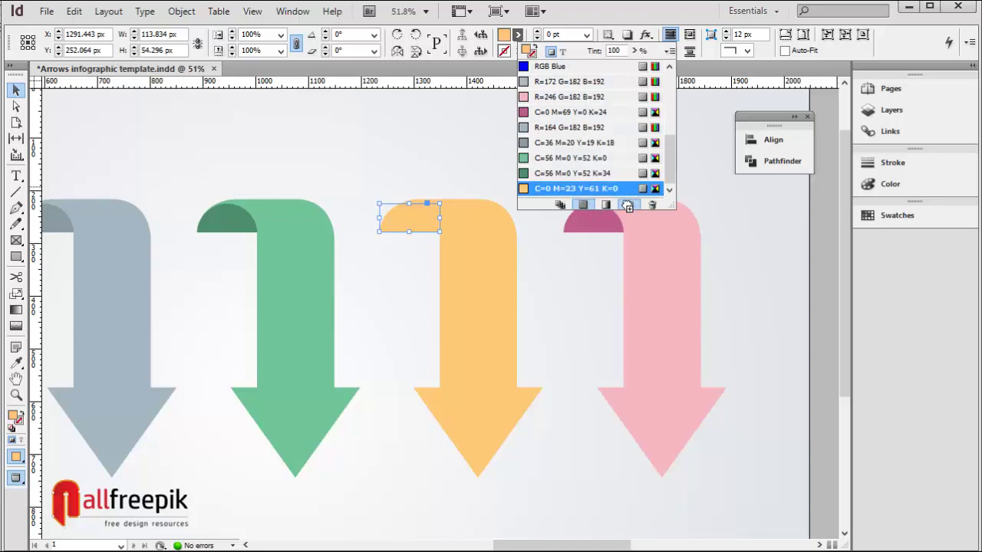
click(627, 205)
click(581, 190)
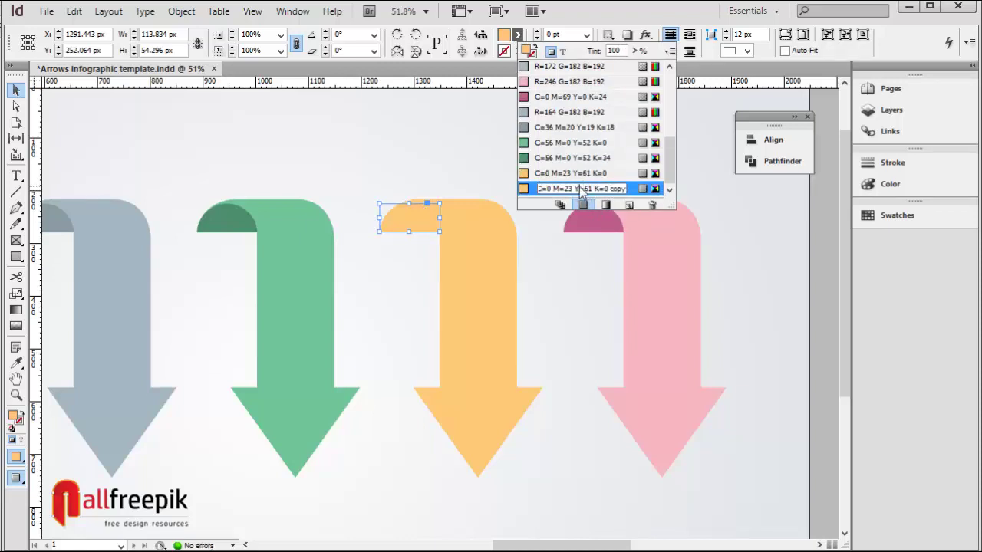
double_click(534, 186)
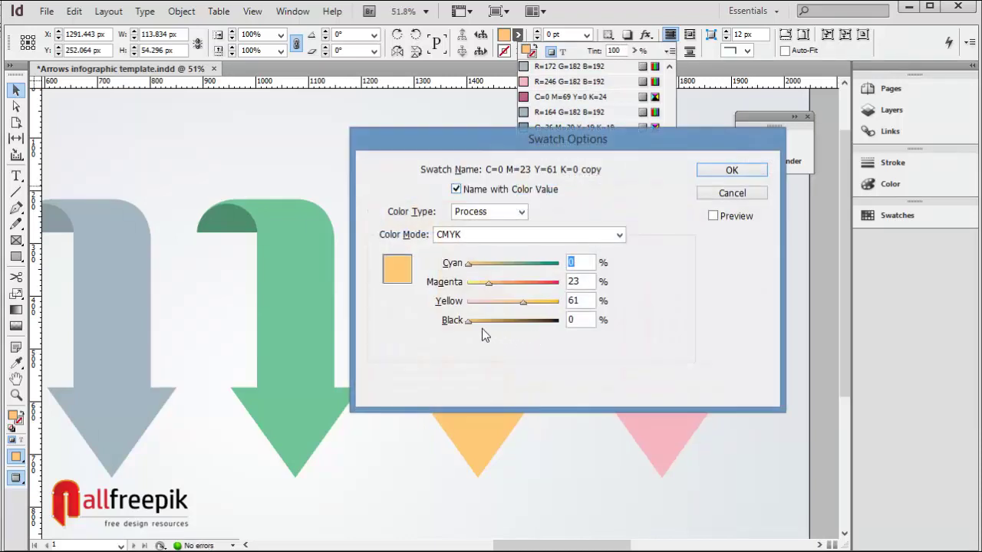
drag(469, 322, 479, 322)
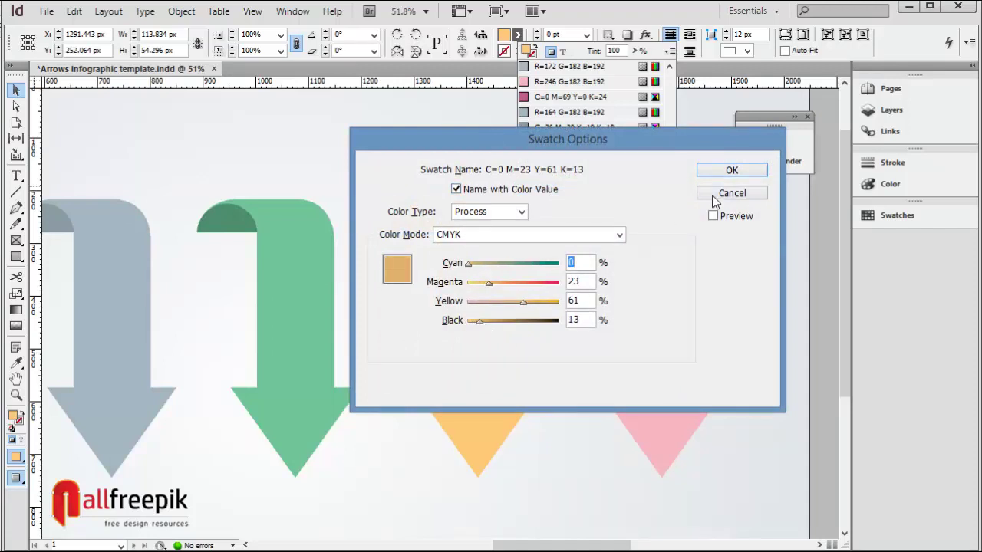
click(731, 170)
click(473, 160)
scroll(524, 161, right, 4)
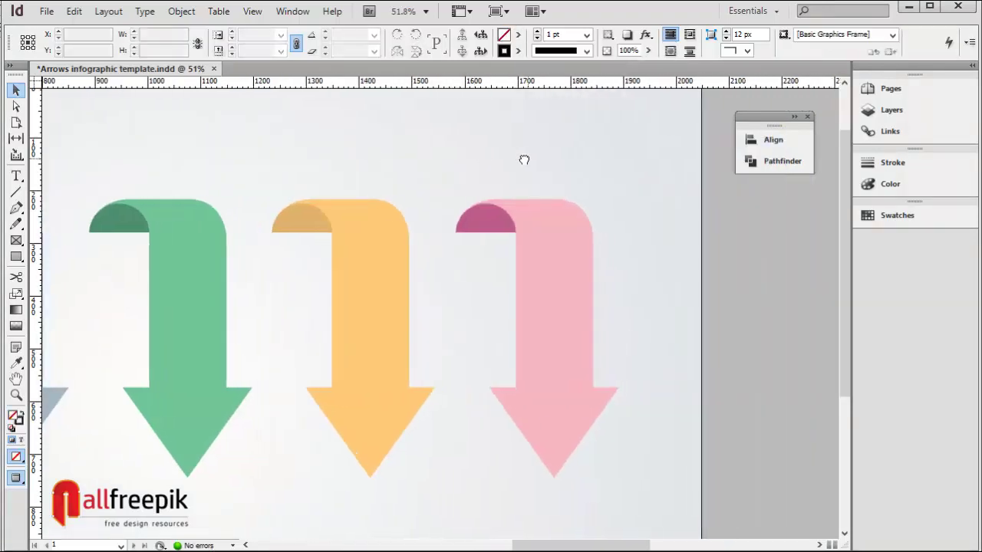
Apply the K=13 orange copy to the last arrow and raise its Magenta to 45 (C=0 M=45 Y=61 K=13)
click(506, 410)
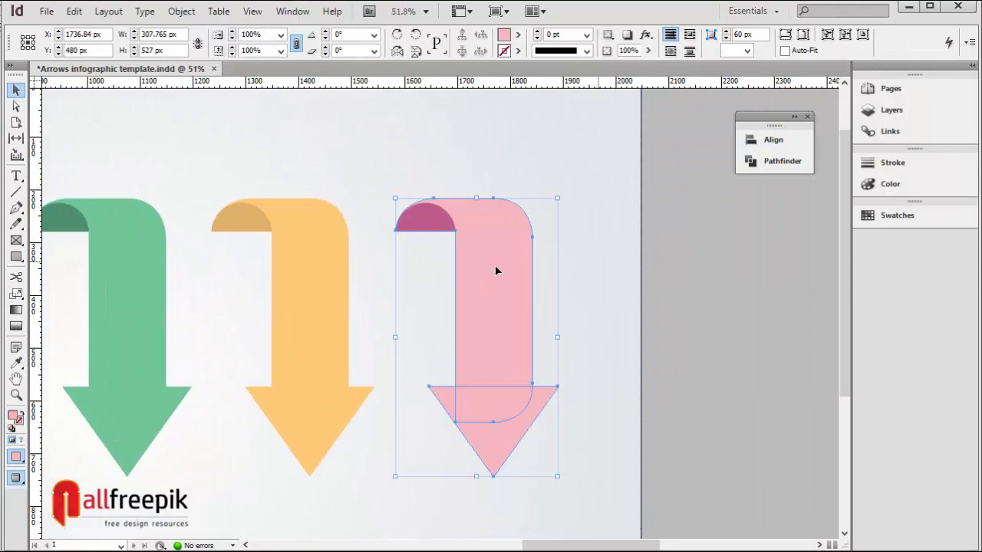
scroll(498, 269, left, 5)
drag(574, 258, 663, 257)
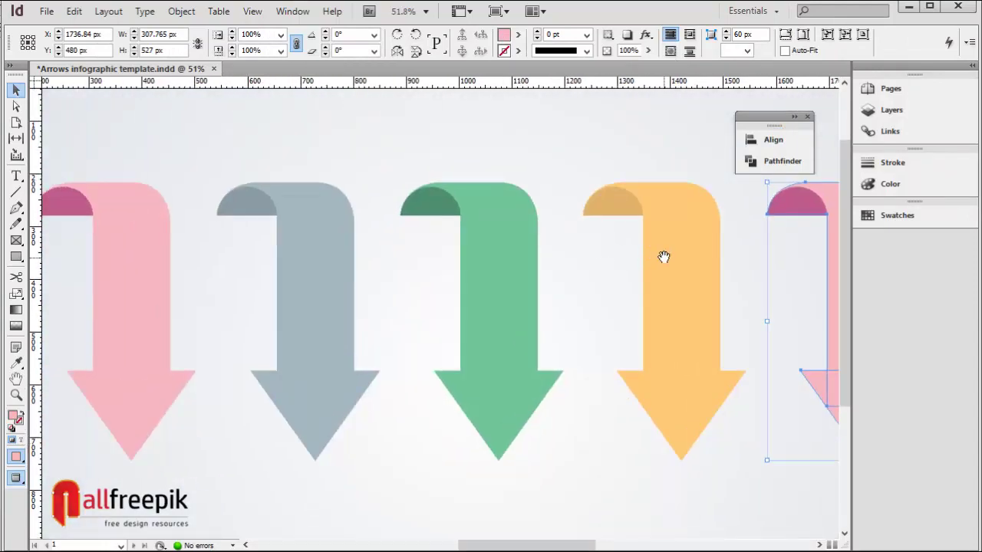
scroll(663, 258, right, 5)
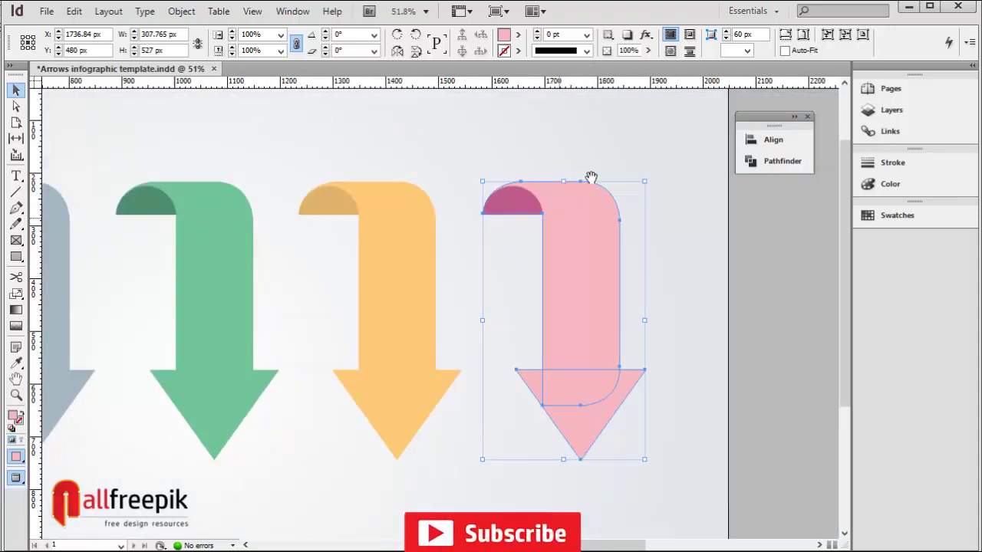
click(520, 37)
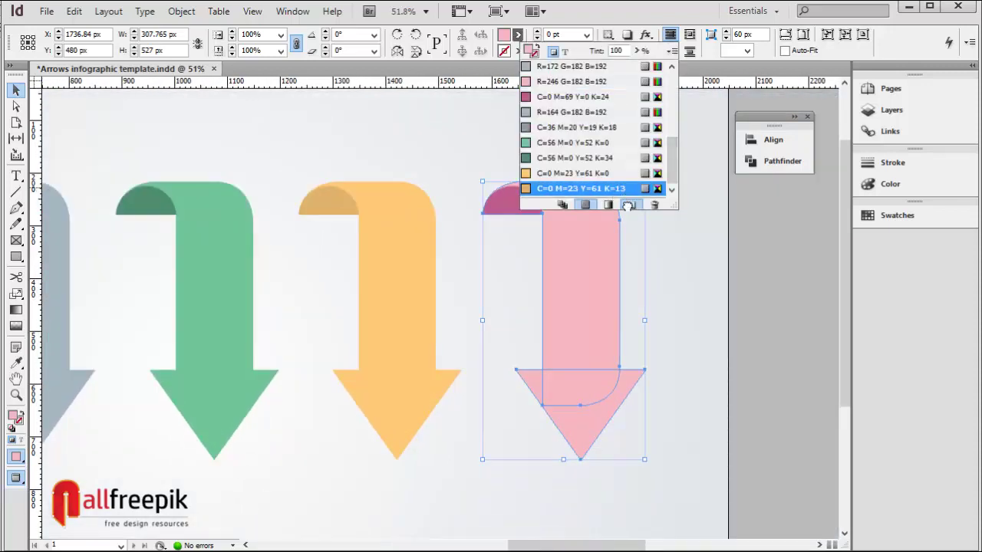
scroll(600, 193, down, 1)
click(602, 190)
double_click(602, 188)
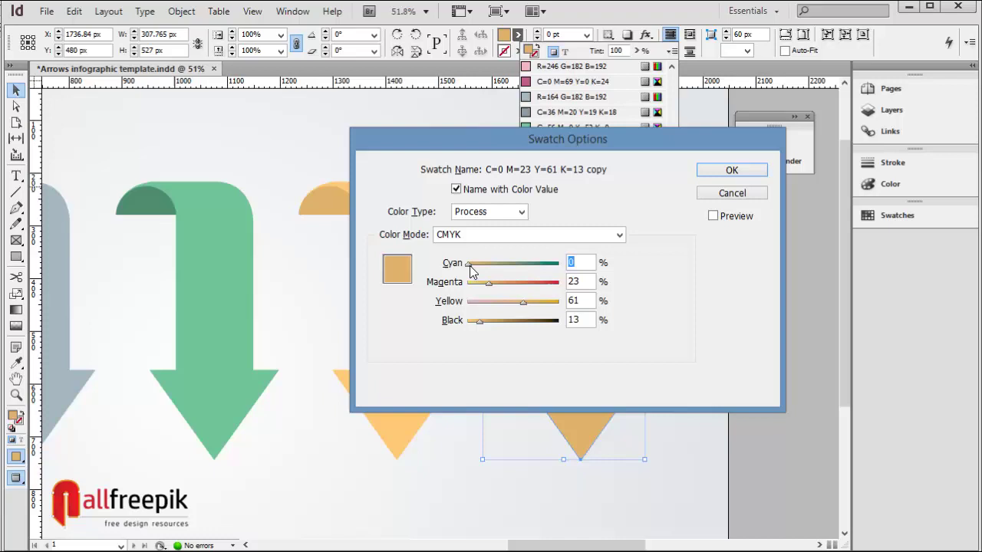
drag(484, 283, 509, 290)
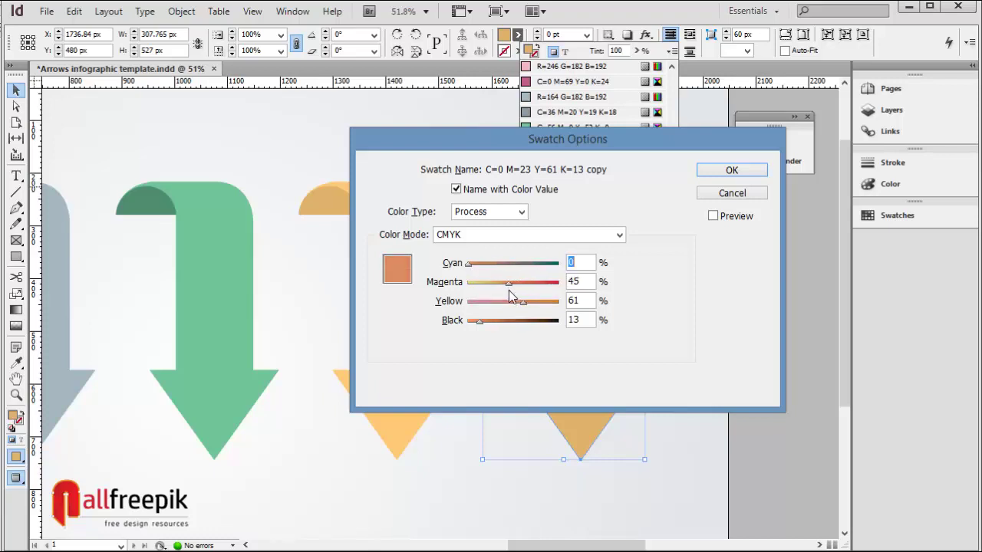
click(731, 170)
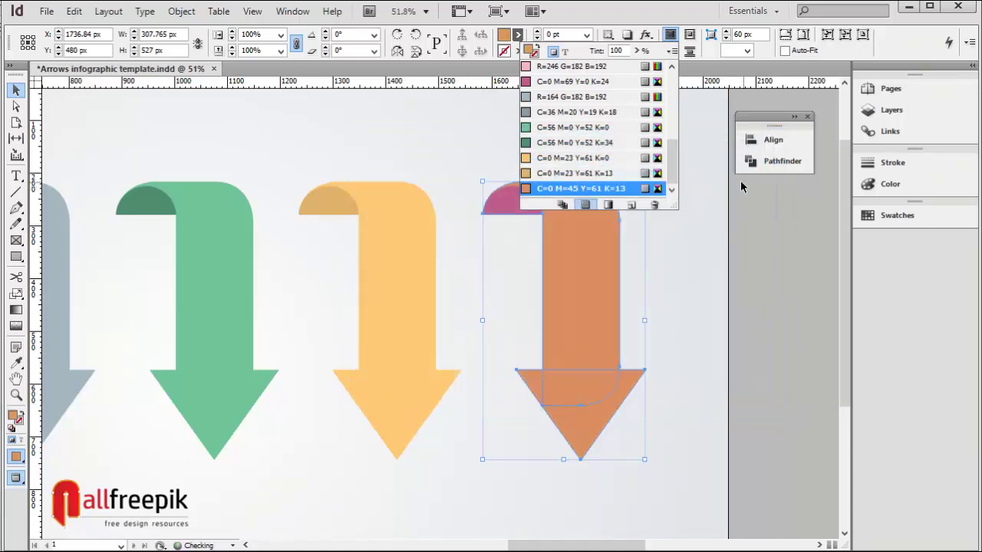
Fill the last arrow's magenta fold with the C=0 M=45 Y=61 K=13 orange swatch
drag(677, 278, 560, 305)
click(493, 203)
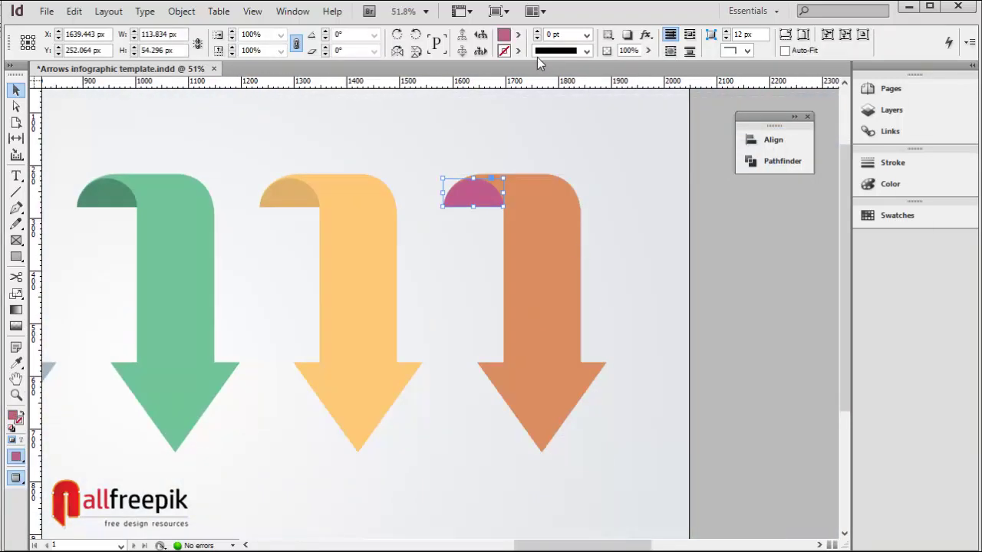
click(518, 35)
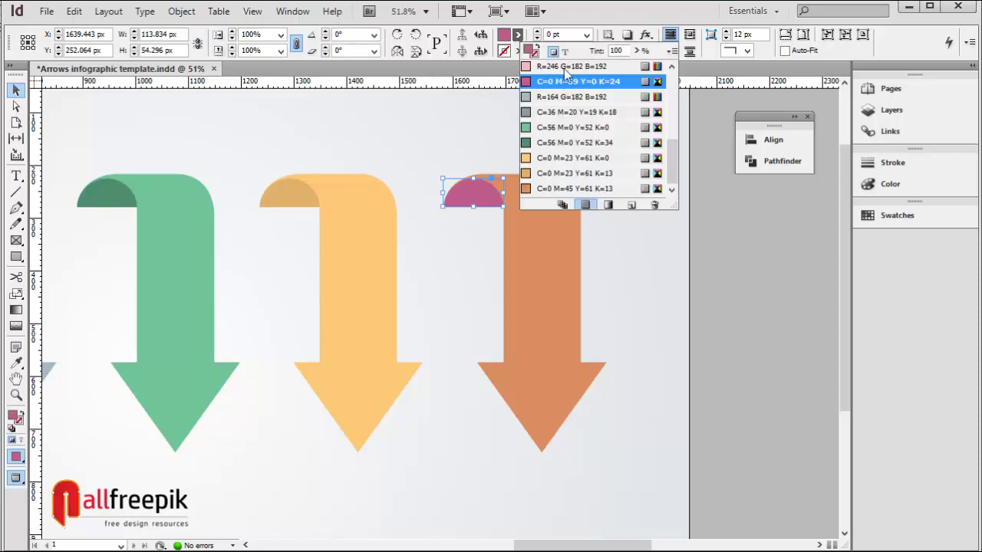
click(613, 188)
click(613, 188)
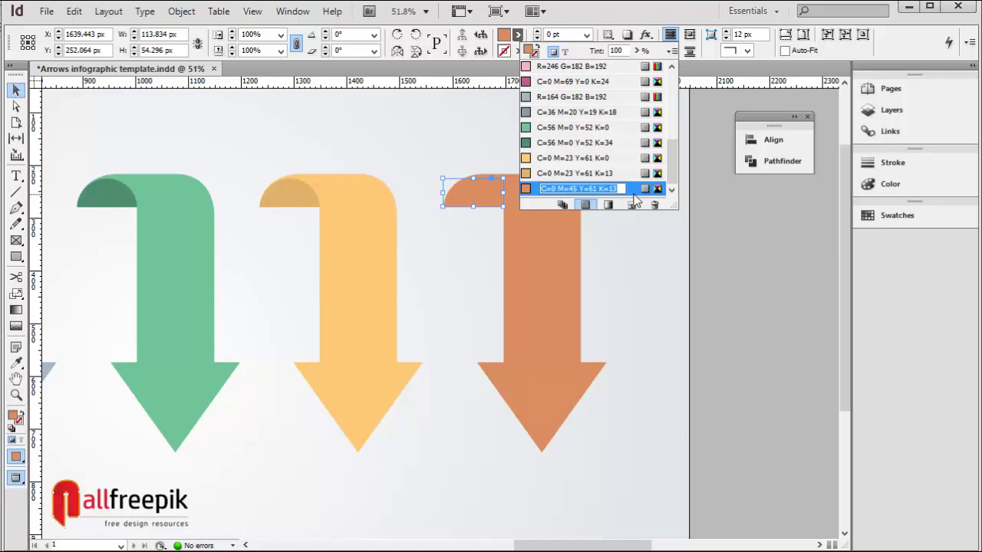
Duplicate that orange swatch and darken the copy to C=0 M=45 Y=61 K=31
click(632, 192)
click(631, 205)
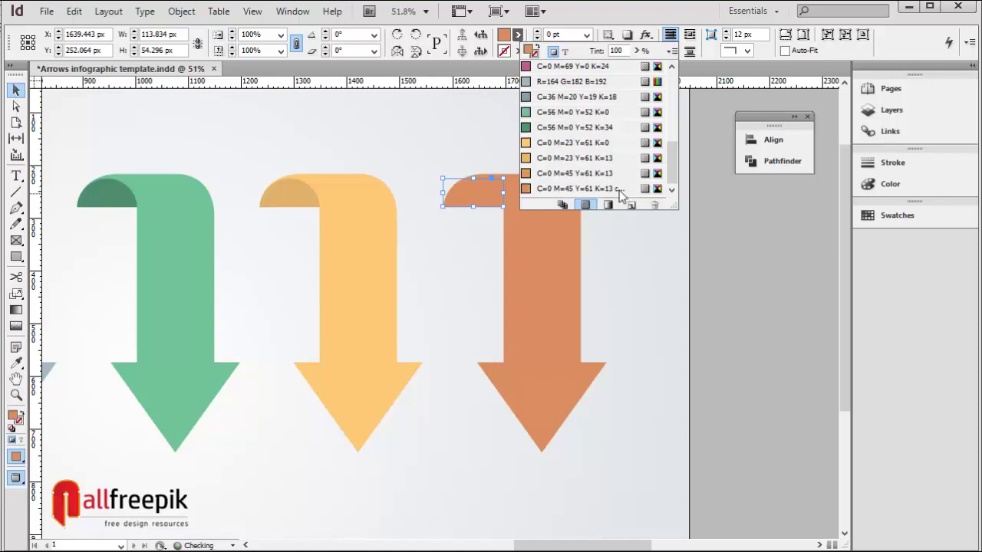
double_click(613, 189)
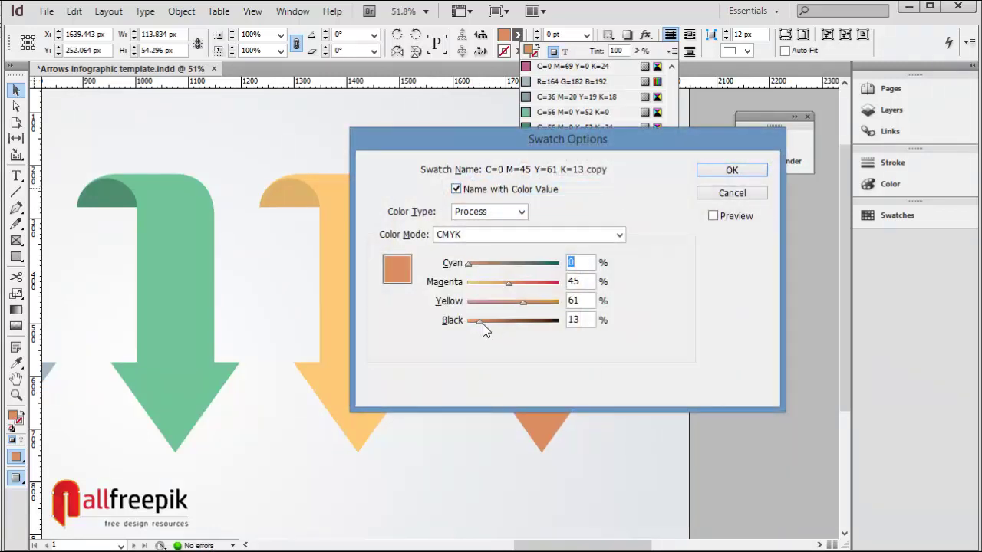
drag(482, 324, 497, 323)
click(740, 173)
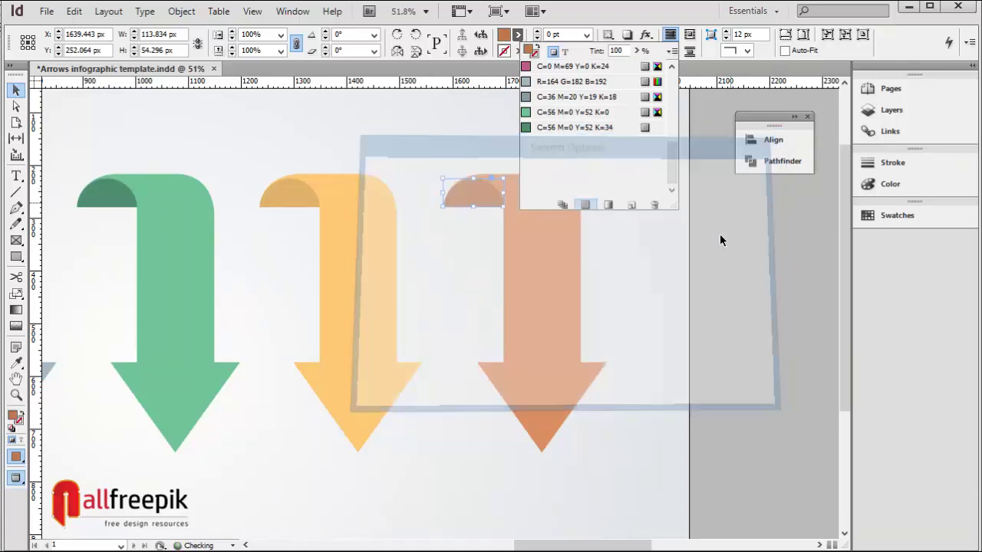
click(713, 293)
Zoom out, frame the whole page, and pick the Ellipse Tool
key(ctrl+minus)
key(ctrl+minus)
key(ctrl+minus)
key(ctrl+minus)
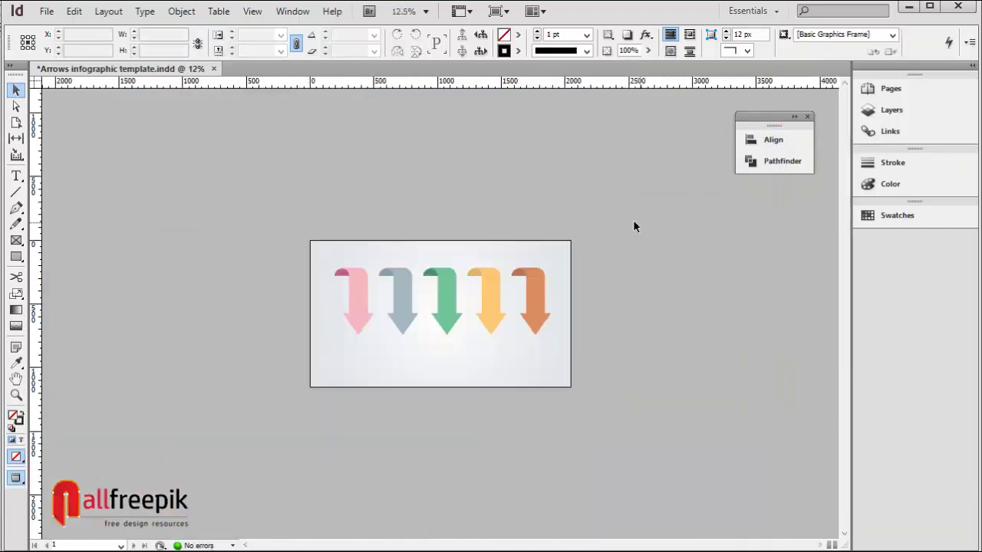
drag(606, 373, 296, 230)
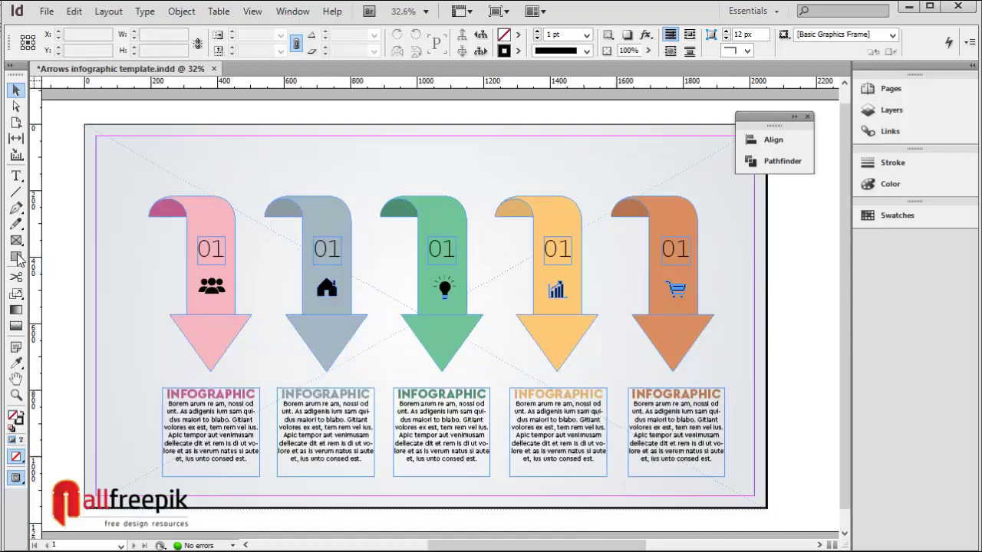
drag(19, 261, 54, 273)
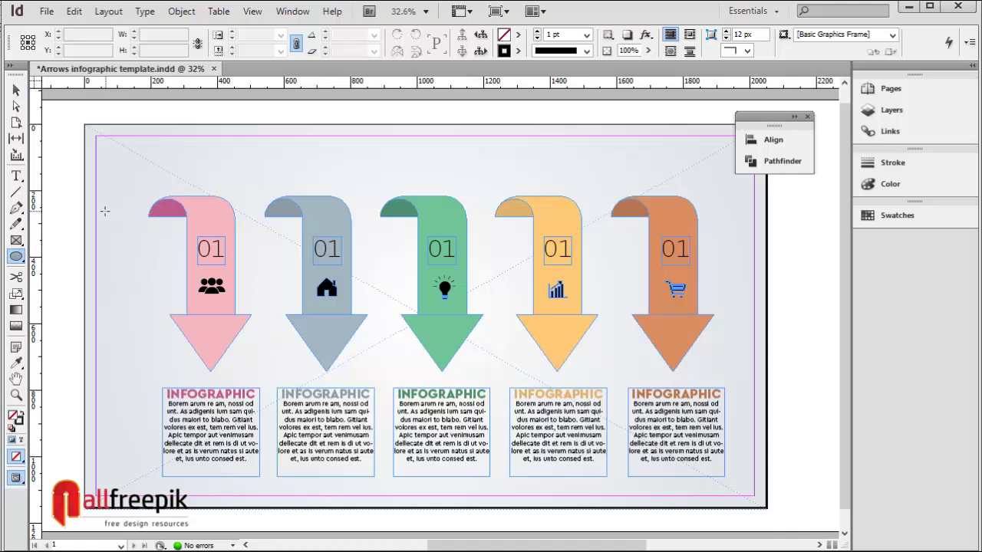
Draw a wide flat ellipse across the arrow tops with black fill and no stroke, nudged slightly up
drag(103, 210, 741, 236)
click(17, 92)
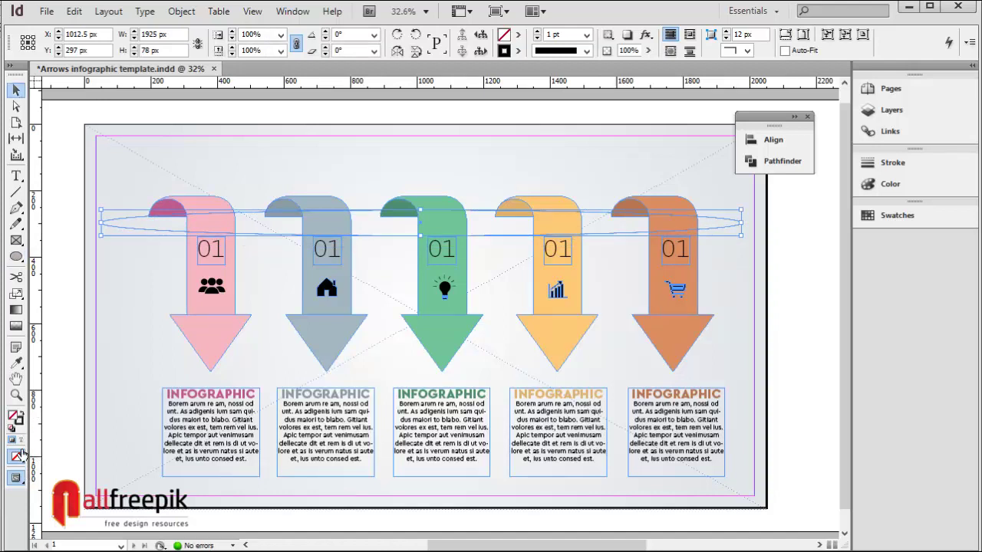
click(22, 414)
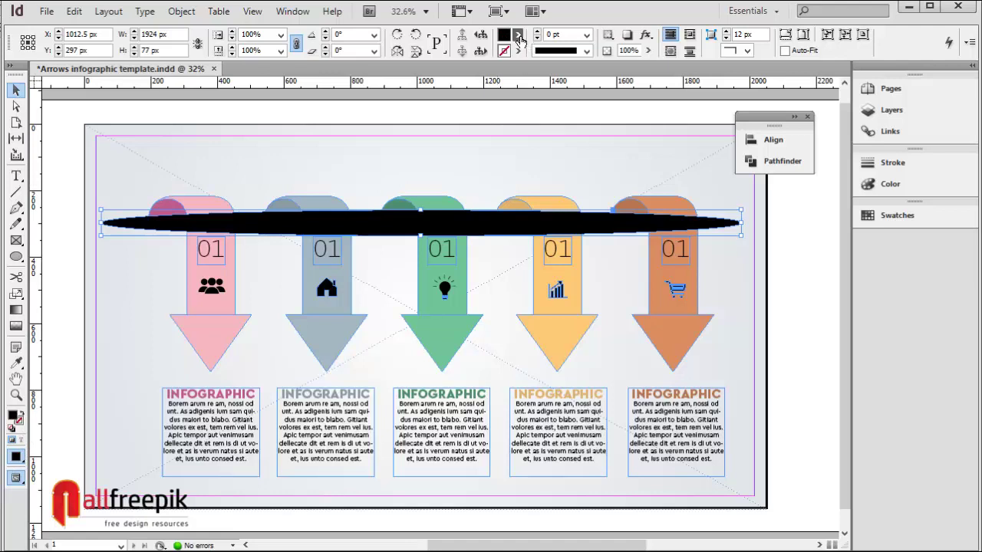
click(518, 36)
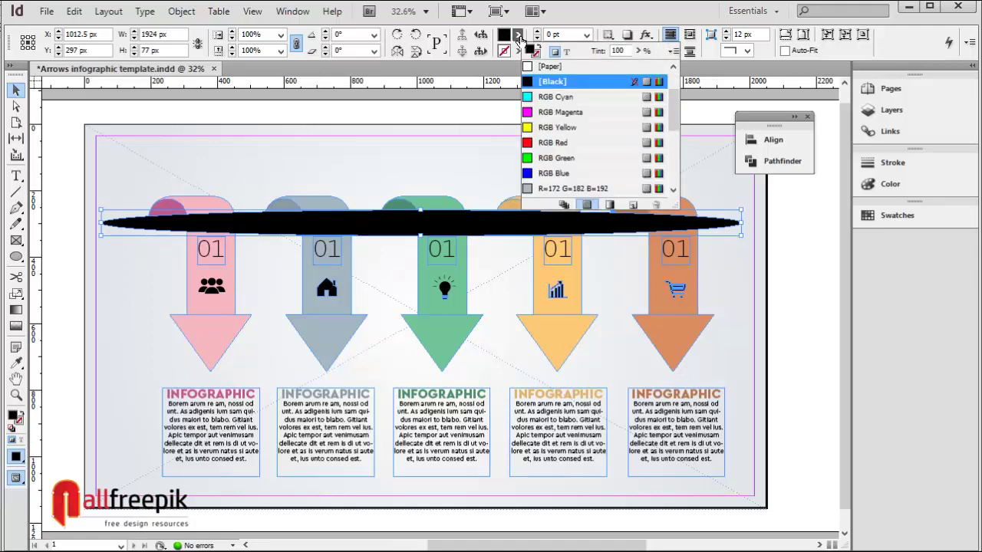
click(738, 227)
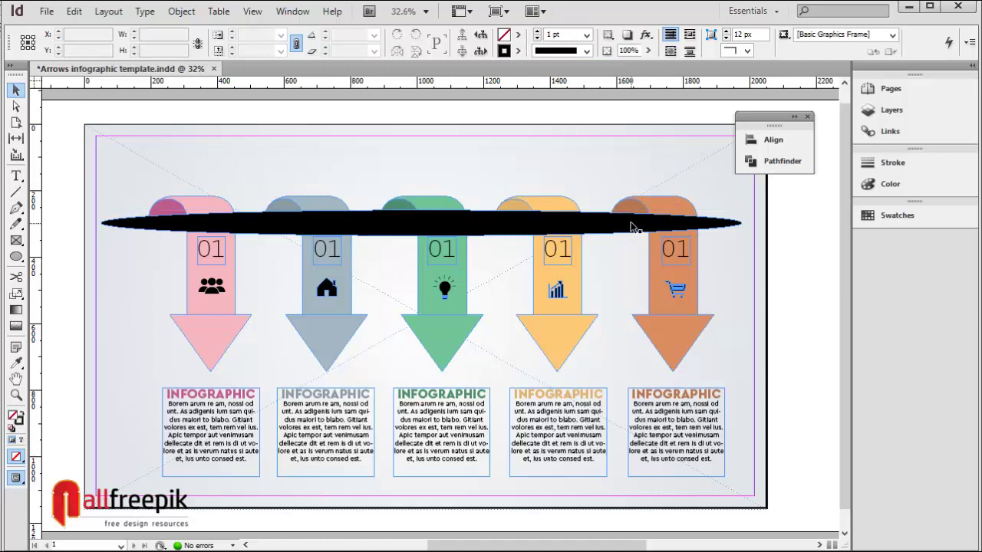
drag(631, 227, 629, 222)
click(767, 285)
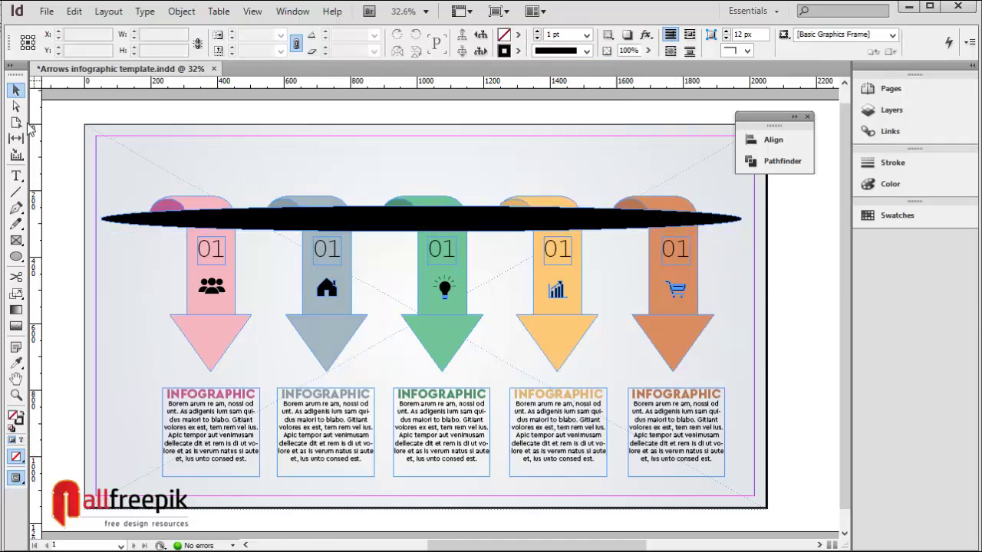
Draw an empty rectangle frame covering the upper half of the arrows
click(17, 258)
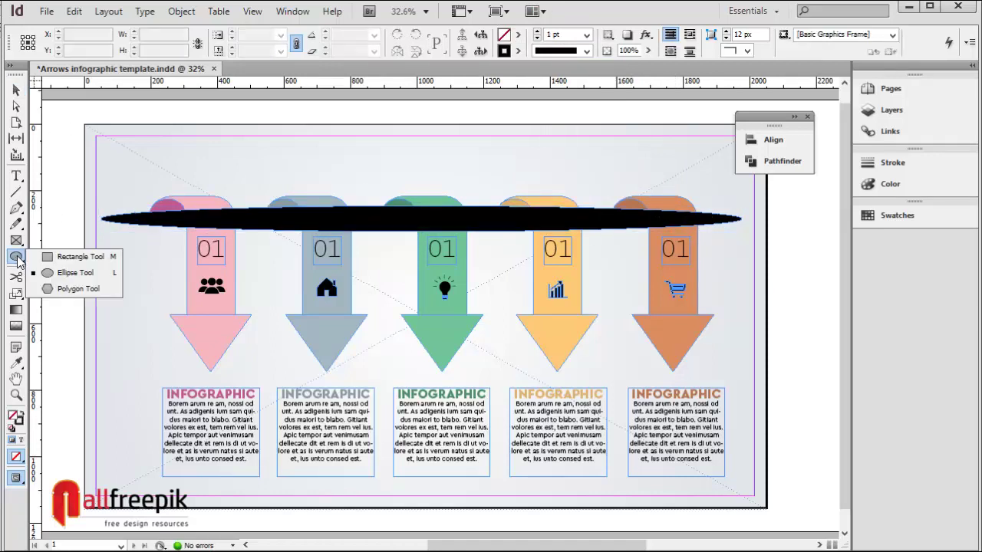
click(77, 256)
drag(92, 220, 749, 332)
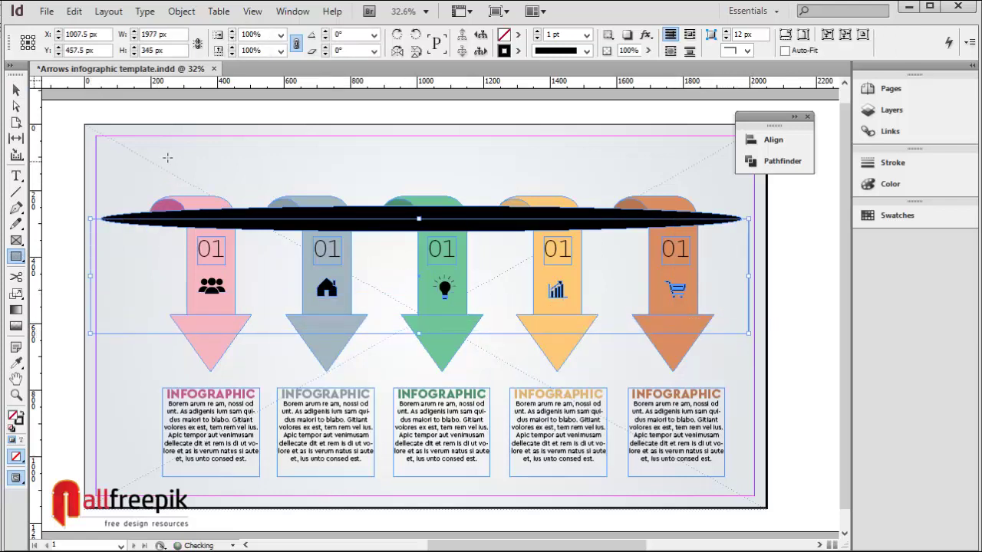
click(17, 91)
key(ctrl+shift+a)
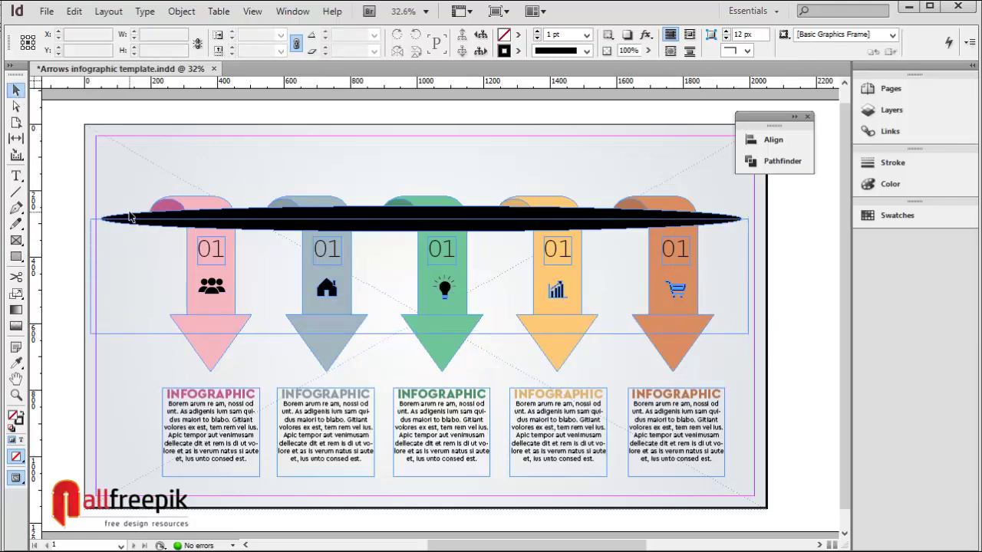
Apply a 61 px Basic Feather to the black ellipse
click(134, 220)
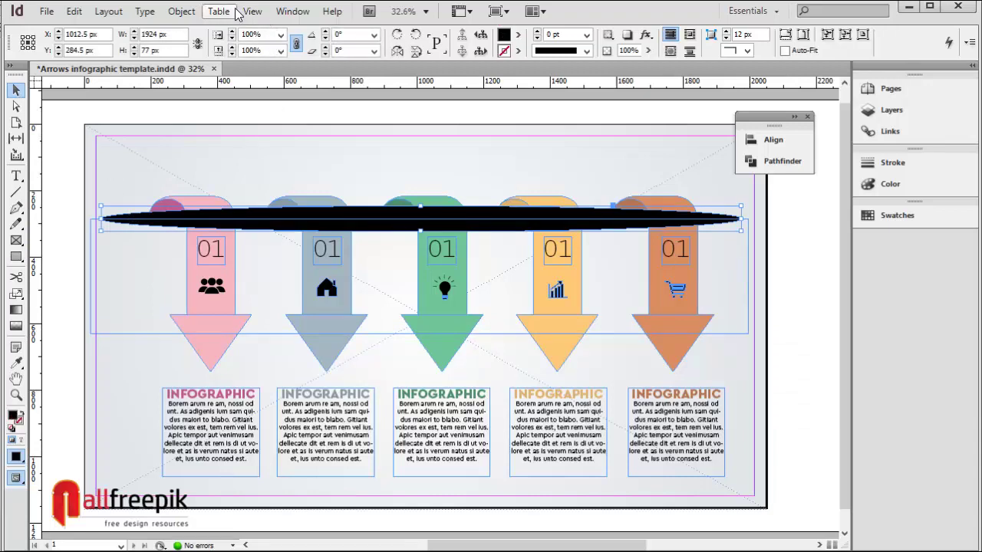
click(182, 10)
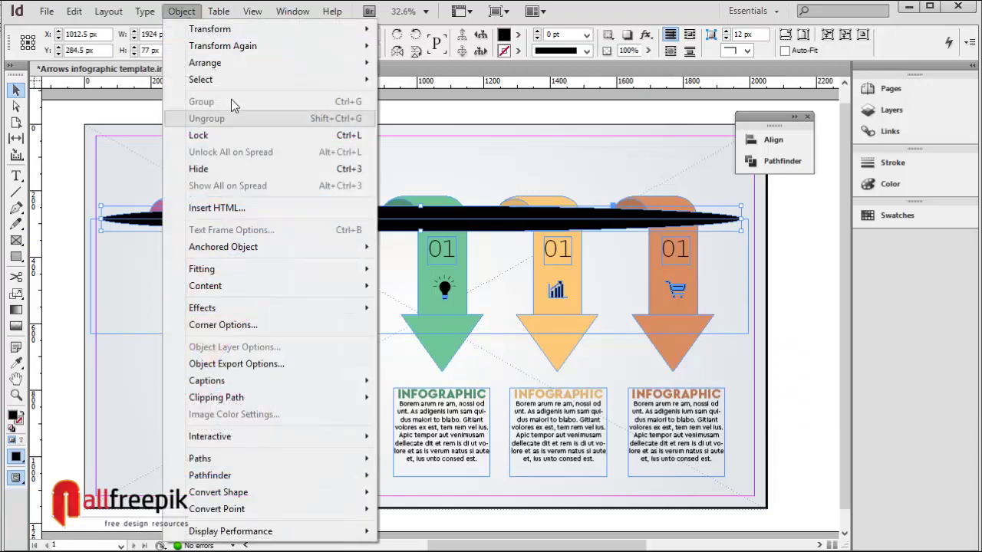
mouse_move(253, 308)
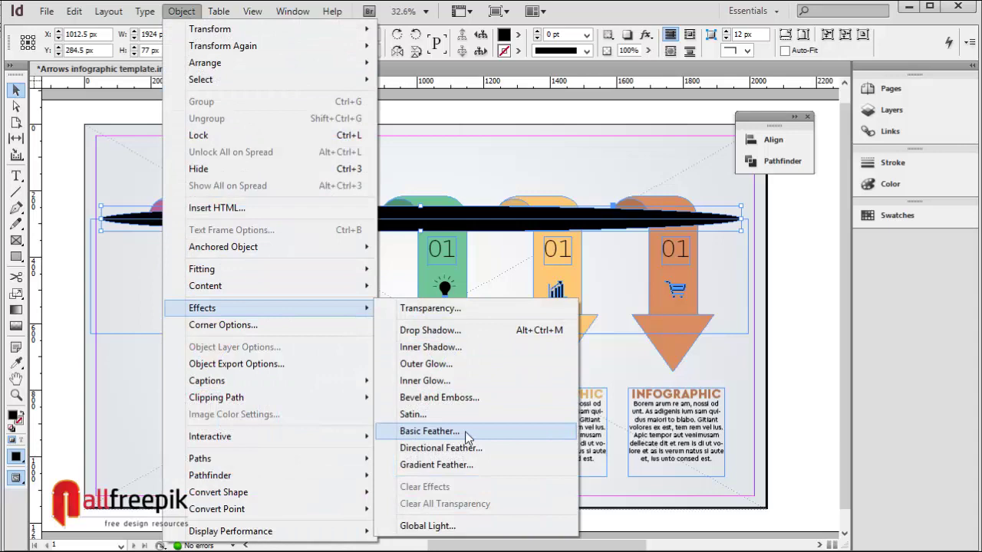
click(431, 431)
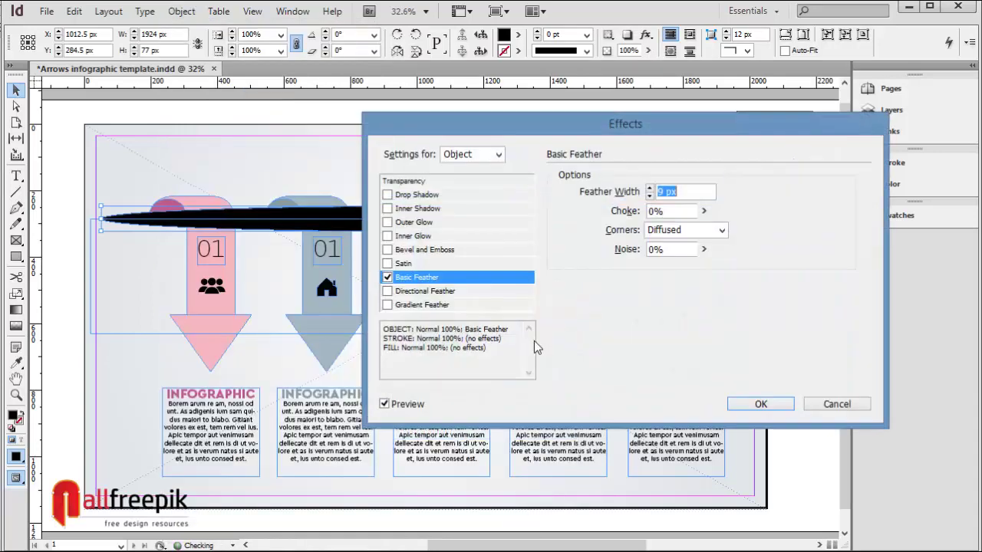
click(649, 189)
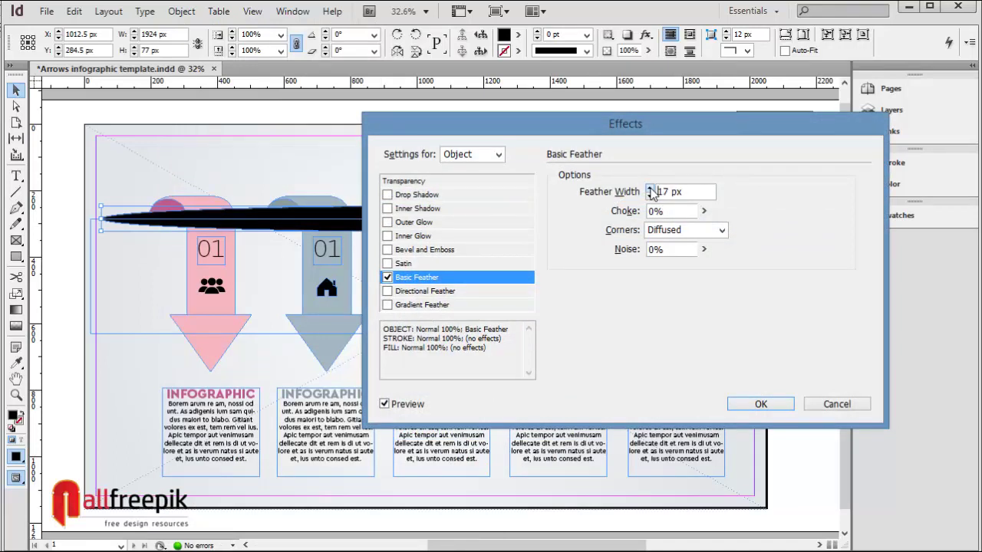
click(650, 189)
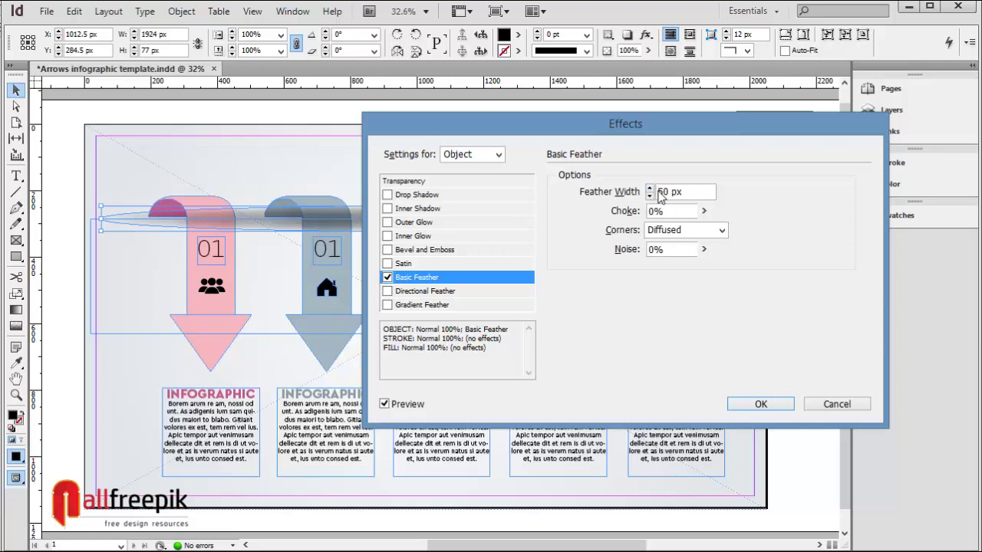
click(651, 189)
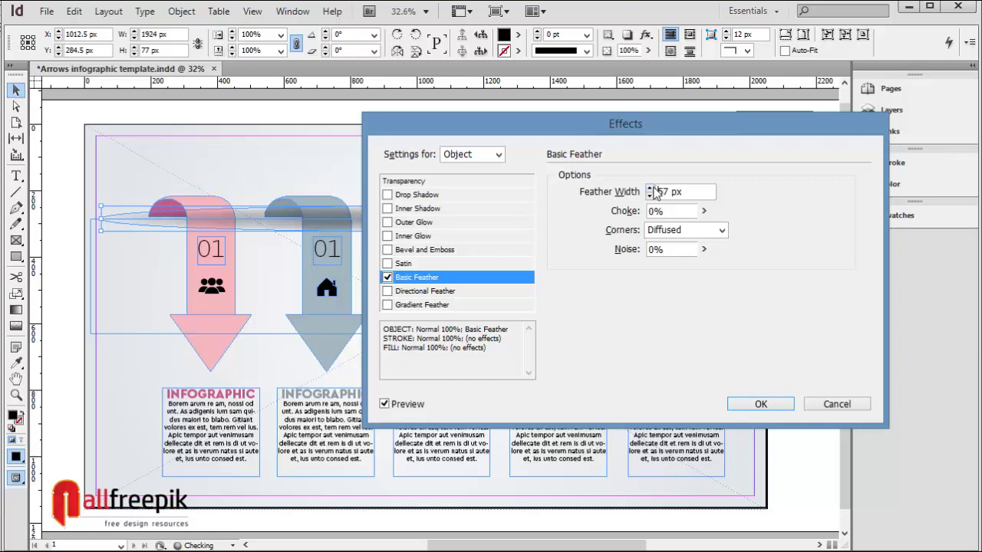
click(404, 405)
click(404, 405)
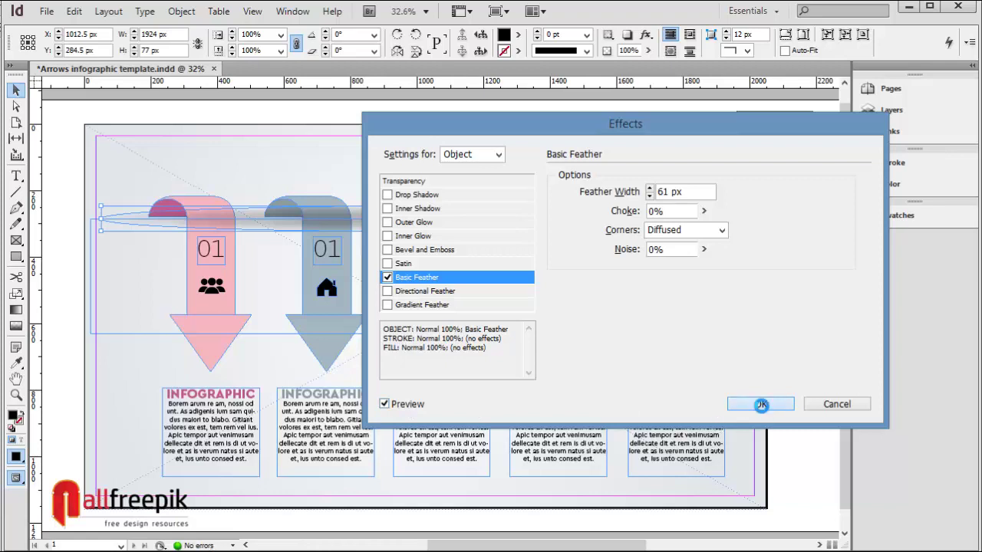
click(759, 403)
click(798, 322)
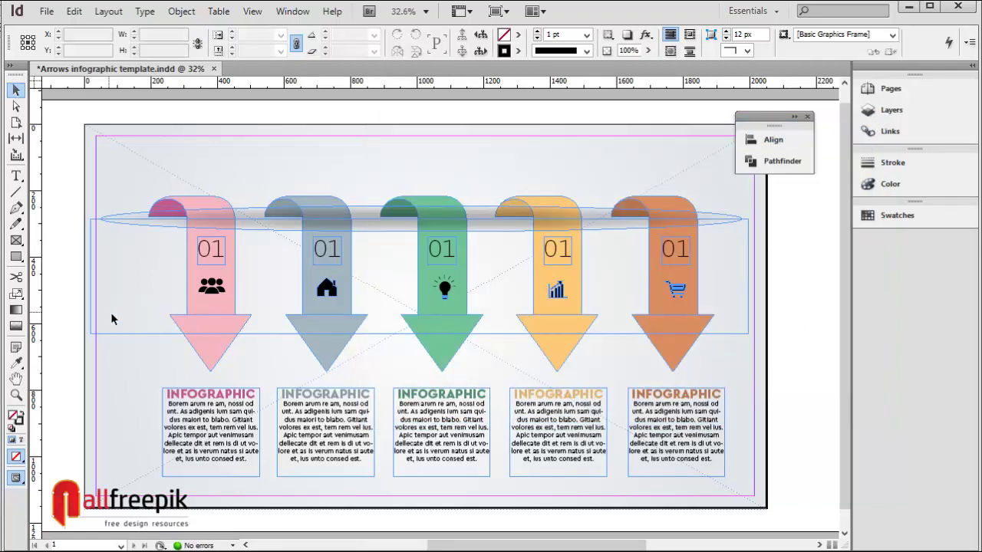
Move the empty rectangle frame up above the arrows
drag(125, 331, 142, 219)
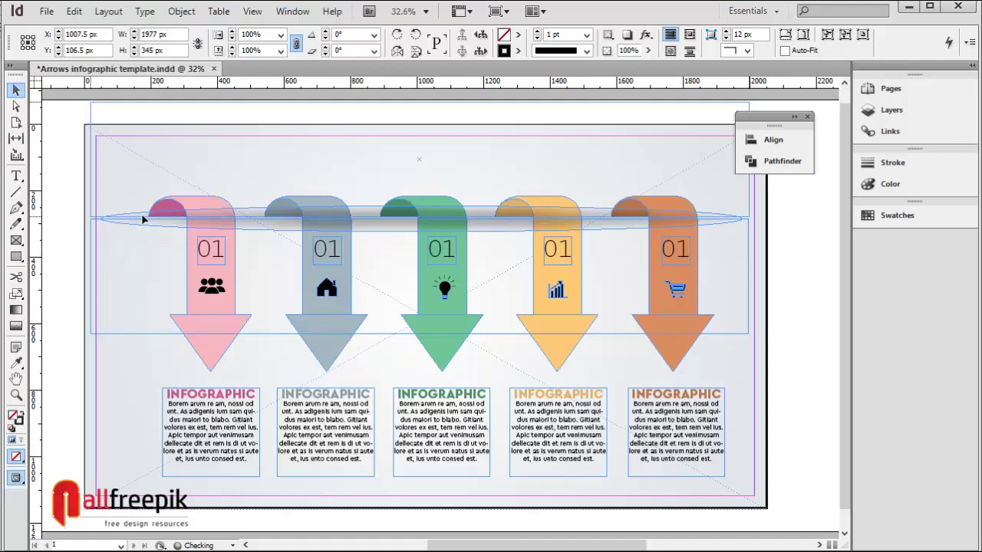
click(110, 258)
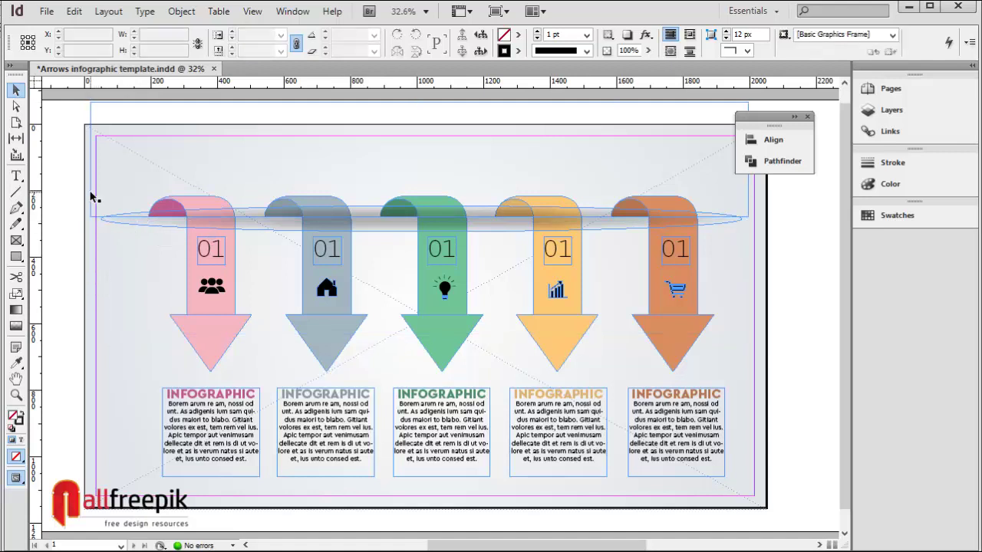
click(92, 198)
drag(89, 204, 124, 224)
click(123, 224)
Cut the feathered ellipse and paste it in place inside the frame
click(123, 223)
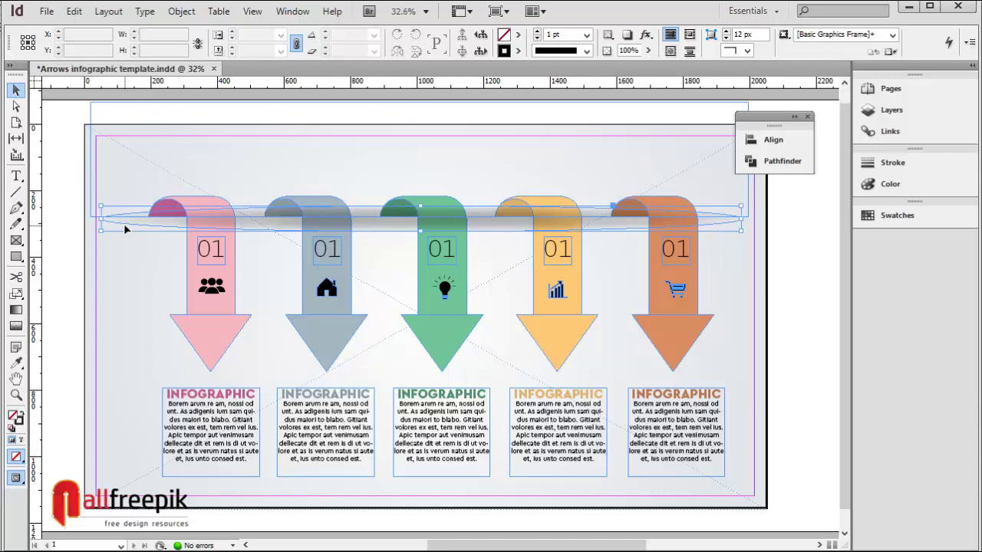
click(74, 11)
click(99, 69)
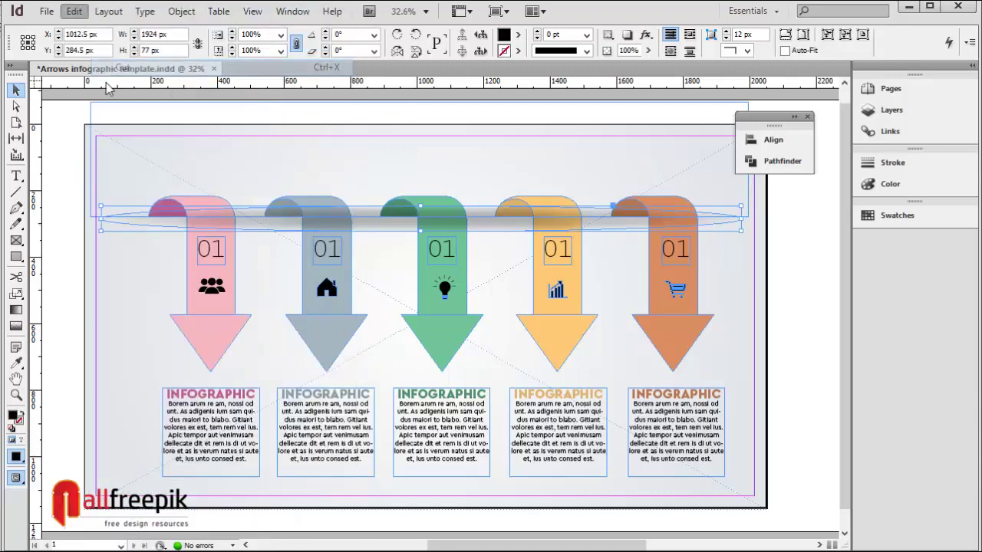
click(115, 216)
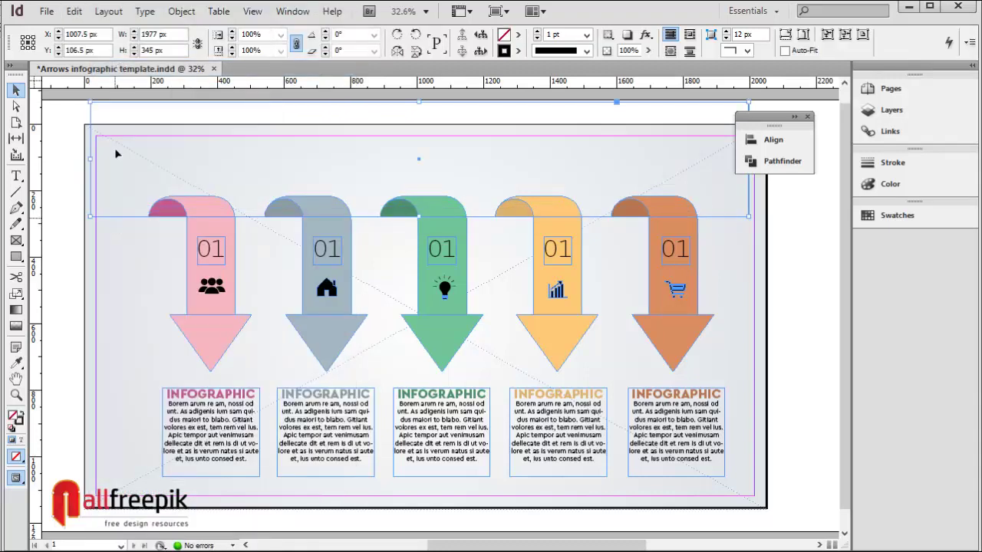
click(73, 11)
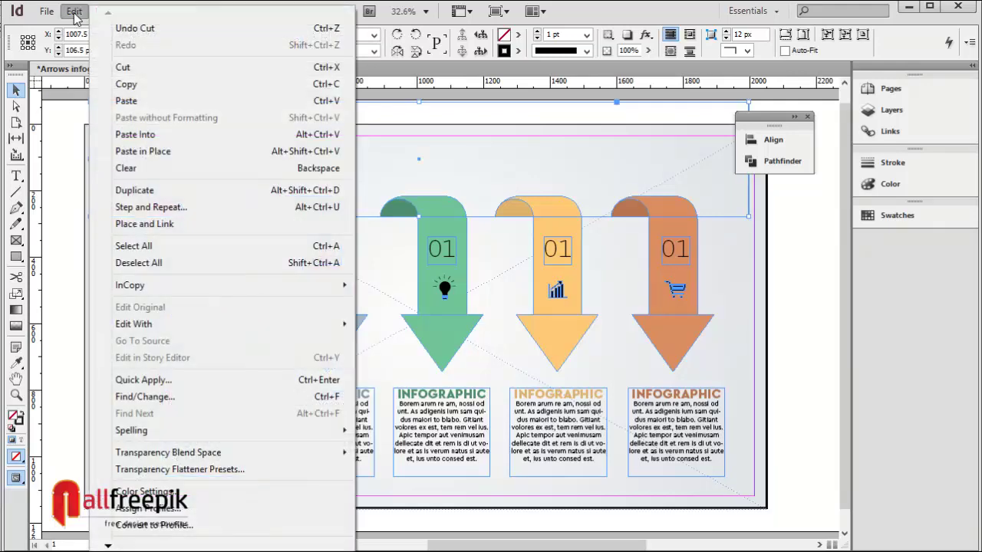
click(139, 155)
click(106, 307)
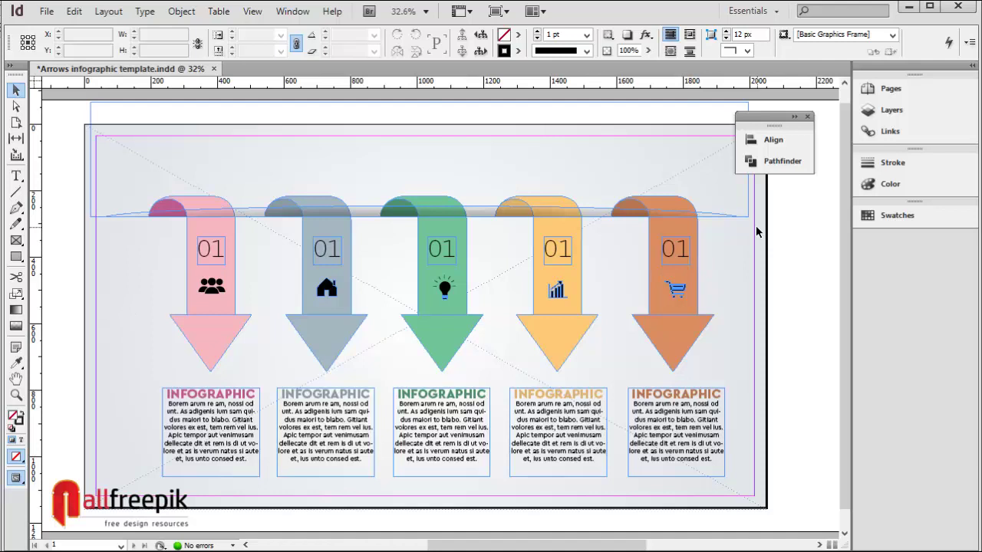
click(635, 205)
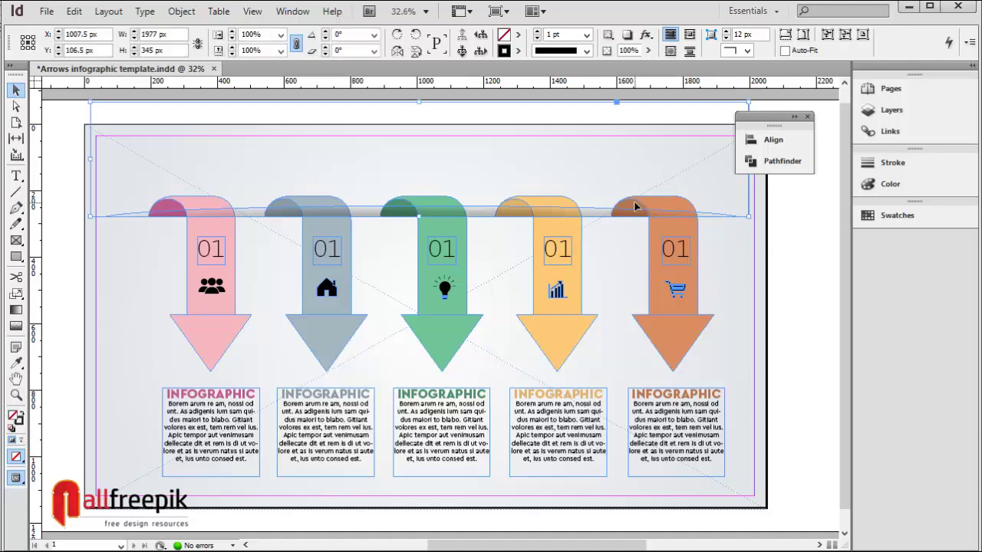
Send the shadow frame one step backward
right_click(723, 218)
mouse_move(790, 314)
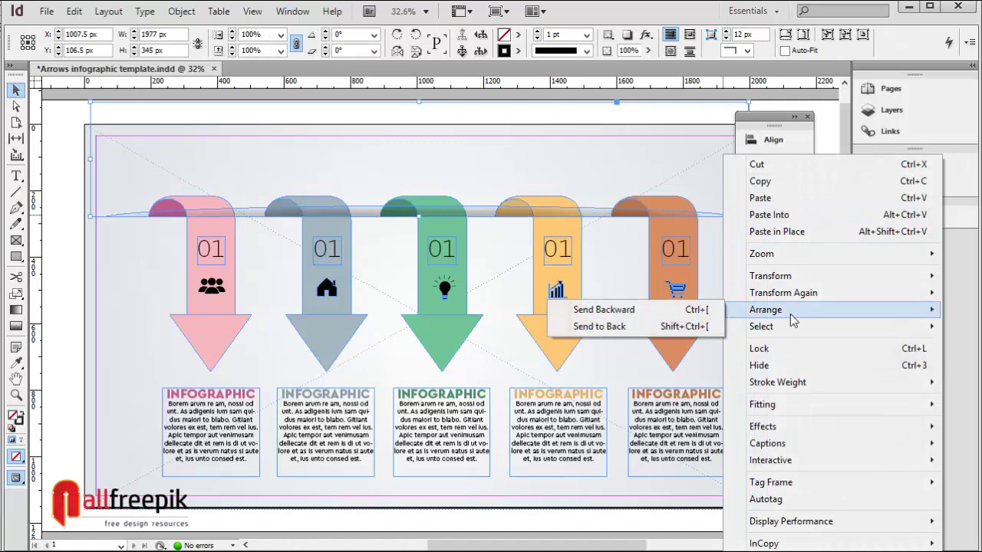
click(665, 315)
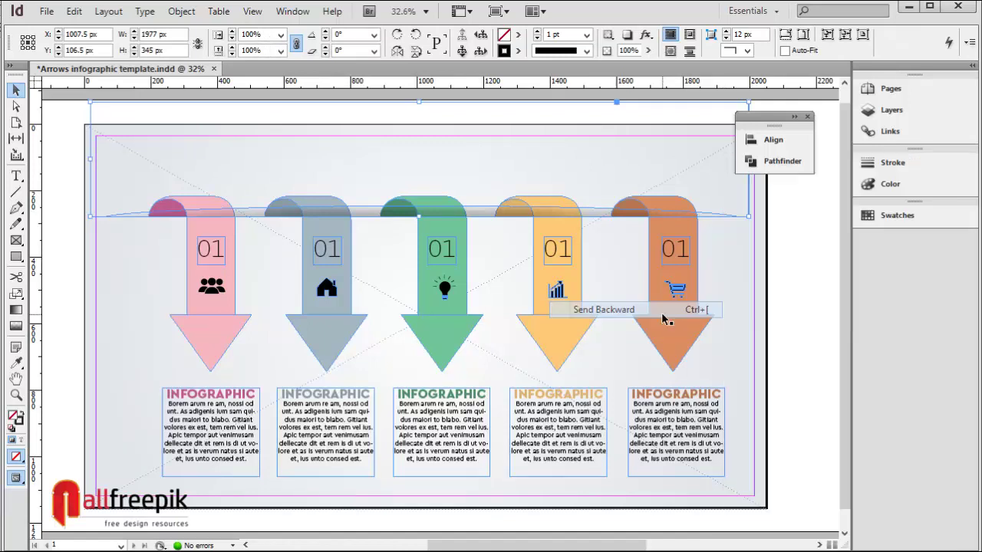
click(721, 224)
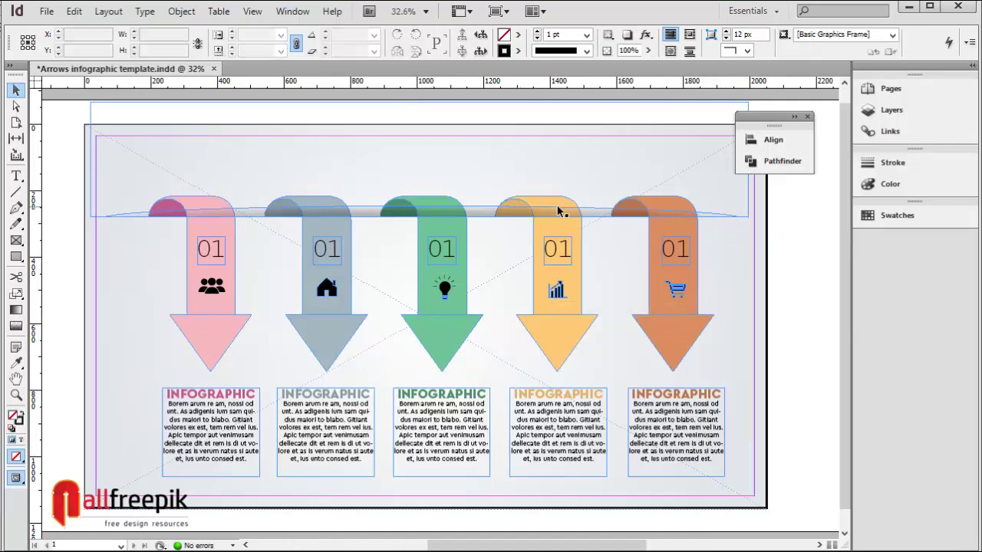
click(595, 220)
scroll(536, 226, up, 1)
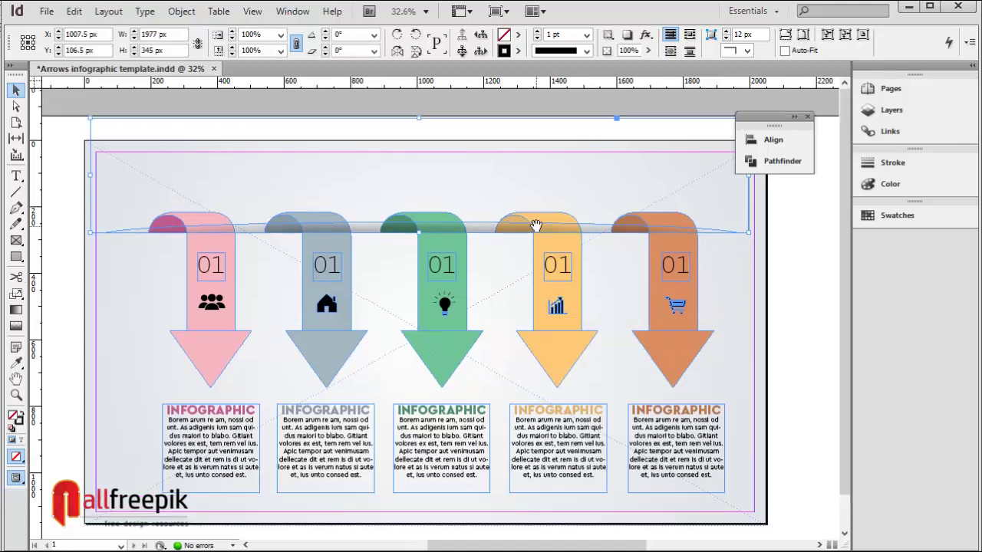
Lower the banner frame's top edge into a thin strip along the arrow tops
click(16, 106)
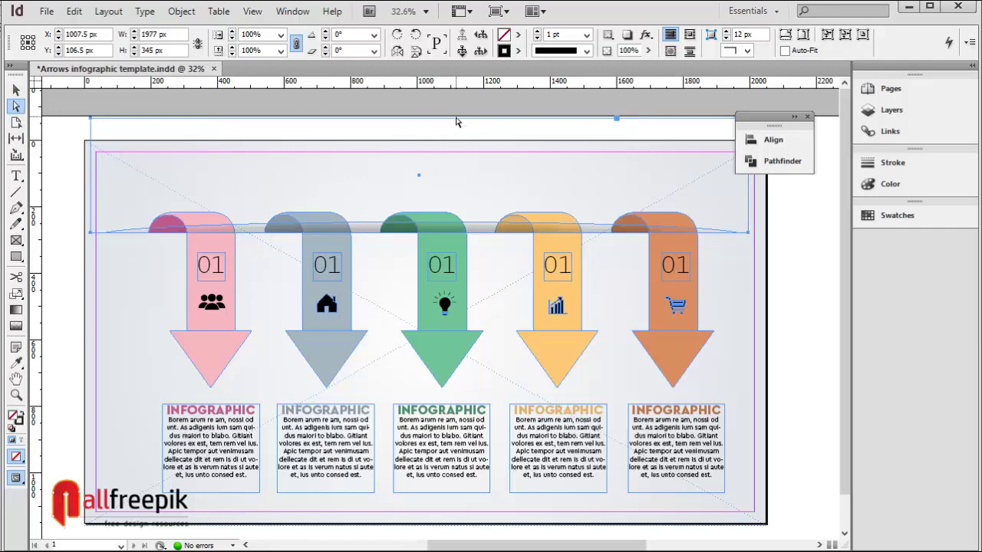
drag(77, 116, 729, 115)
key(shift+Down)
key(shift+Down)
key(shift+Down)
key(shift+Down)
key(shift+Down)
key(shift+Down)
key(shift+Down)
key(shift+Down)
key(shift+Down)
key(shift+Down)
key(shift+Down)
key(shift+Down)
key(shift+Down)
key(shift+Down)
key(shift+Down)
key(shift+Down)
key(shift+Down)
key(shift+Down)
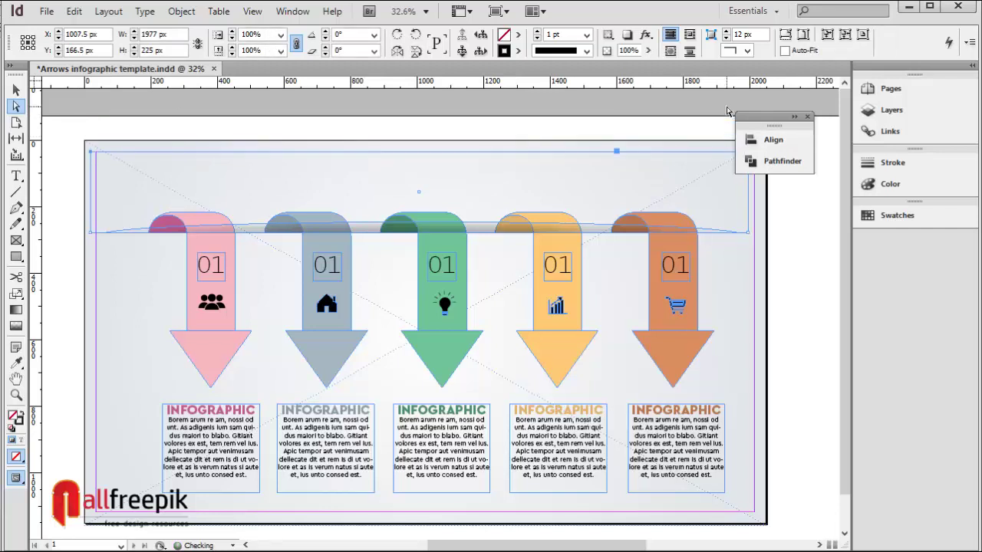
key(shift+Down)
key(shift+Down)
key(shift+Down)
key(shift+Down)
key(shift+Down)
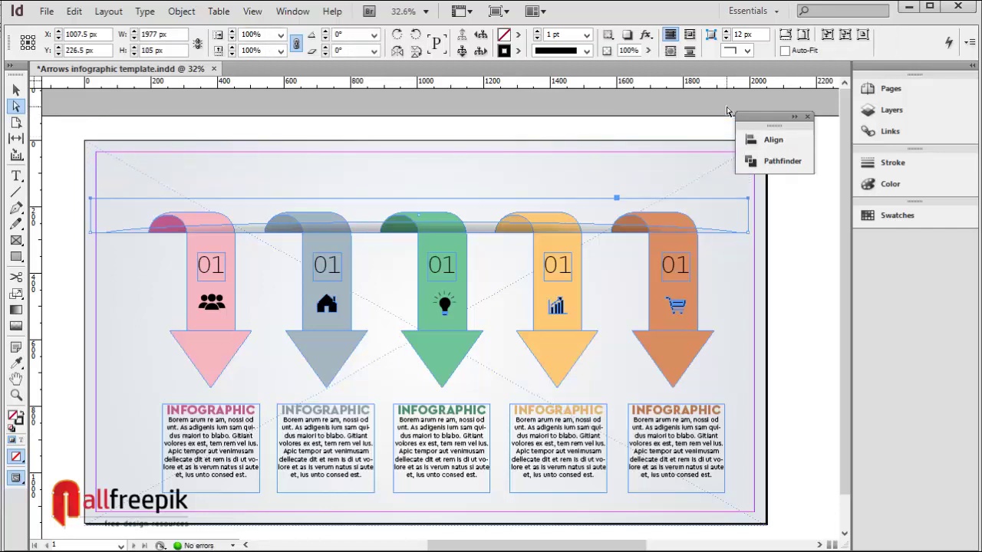
Bring all arrows, icons and numbers in front of the banner frame
click(16, 90)
click(156, 184)
drag(150, 187, 713, 384)
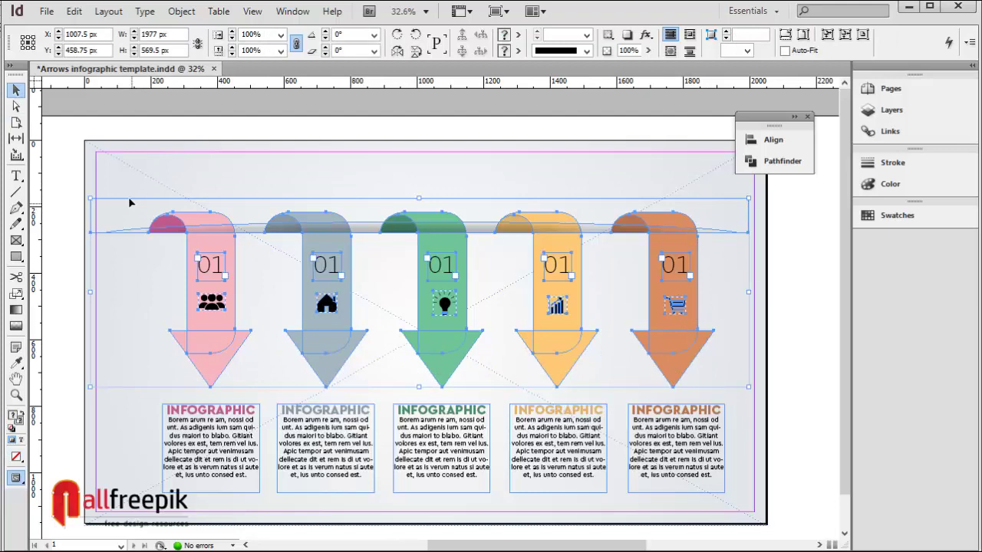
shift+click(145, 229)
right_click(197, 247)
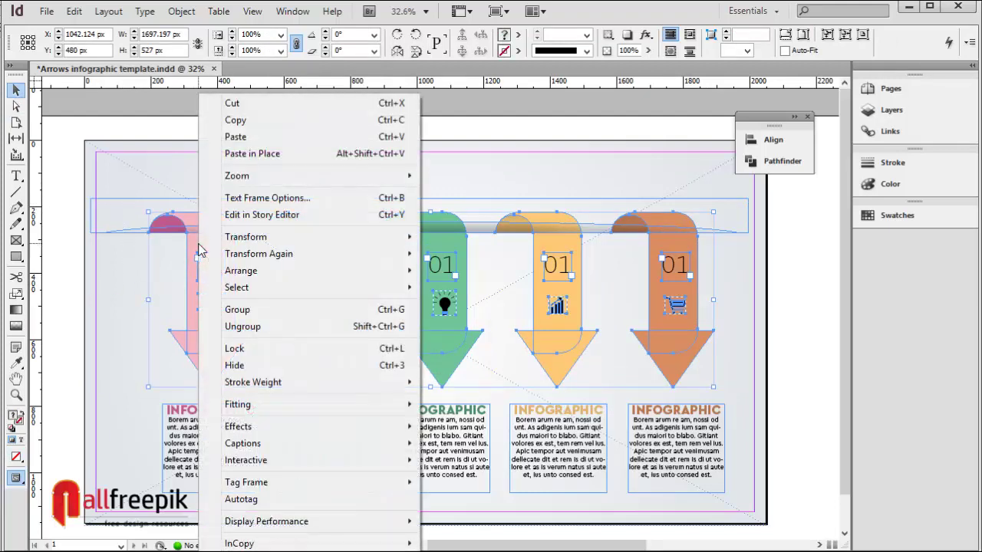
mouse_move(242, 275)
click(505, 274)
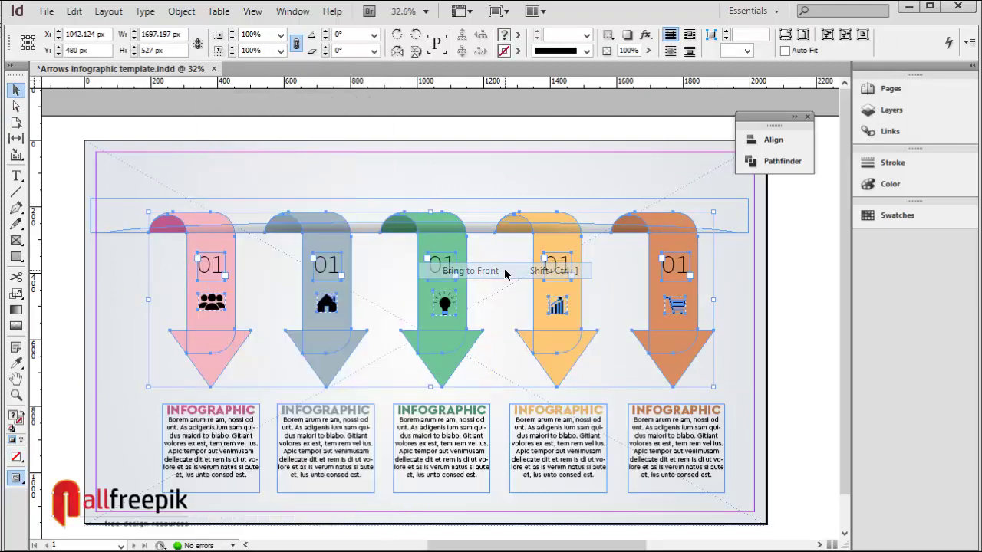
click(780, 314)
Switch to Preview mode and set the thin frame's stroke to [None]
key(w)
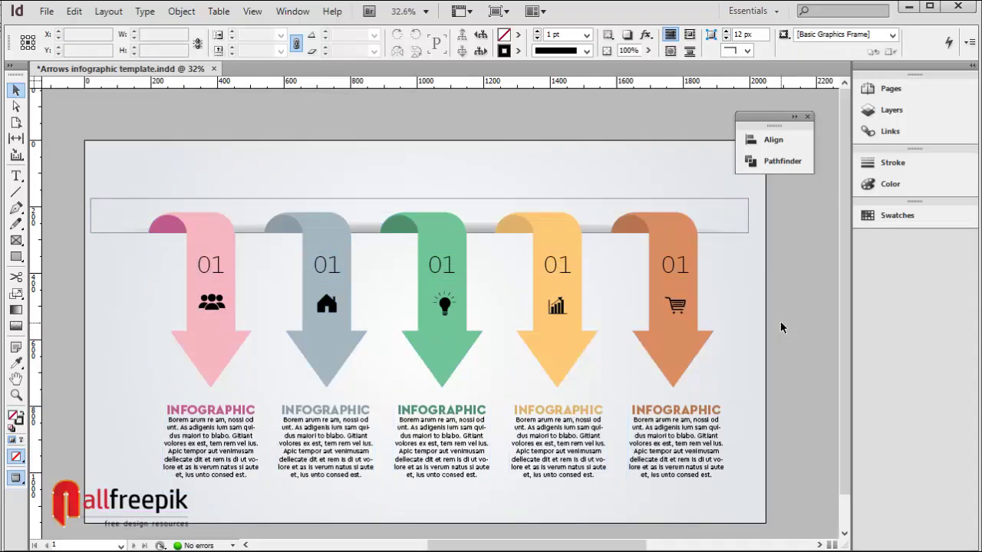
click(741, 232)
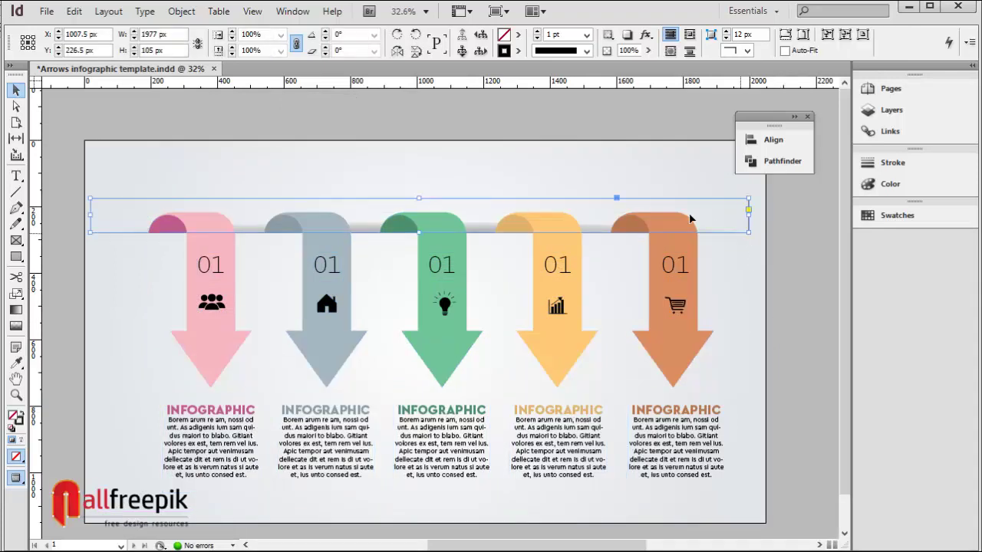
click(517, 51)
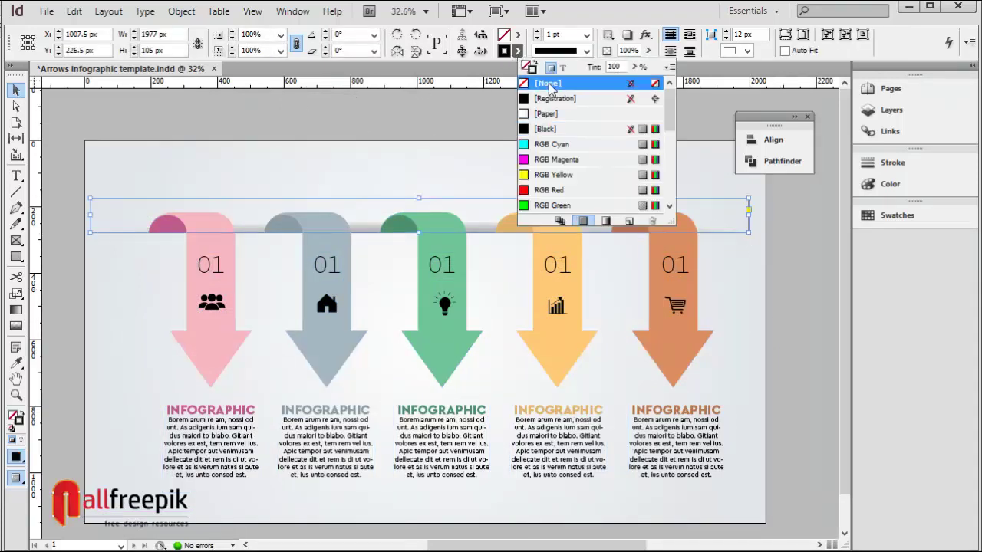
click(546, 21)
click(804, 290)
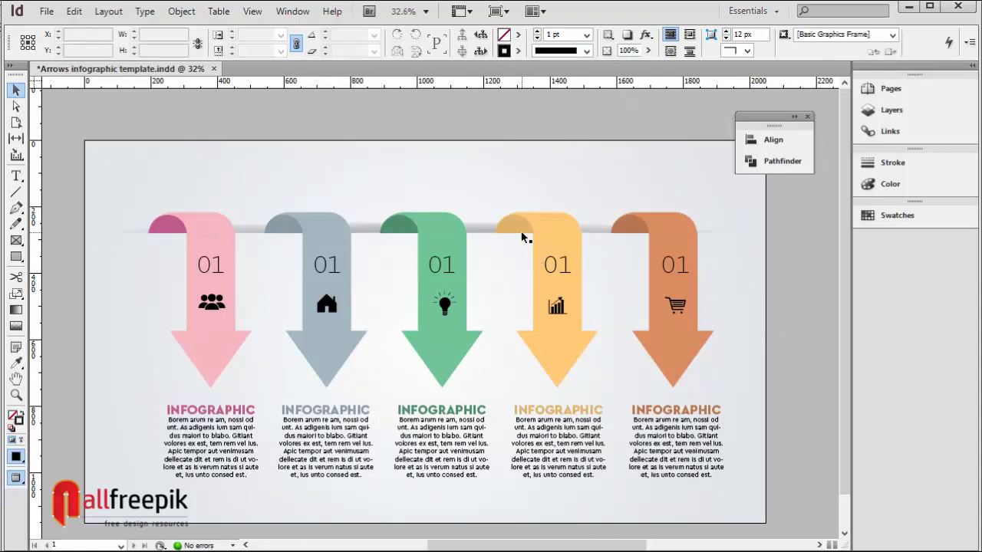
Lower the grey shadow bar's opacity to 33%
click(489, 229)
click(488, 226)
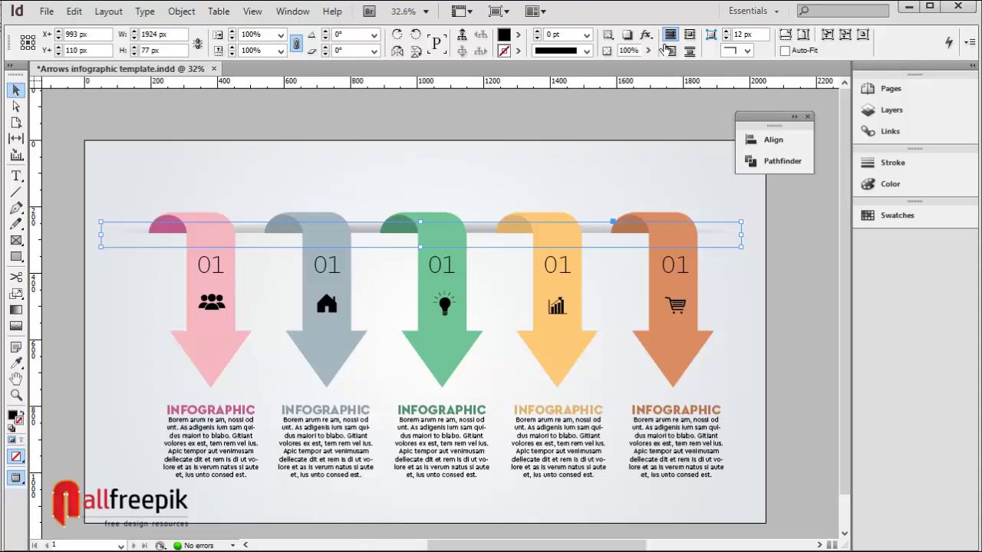
click(648, 50)
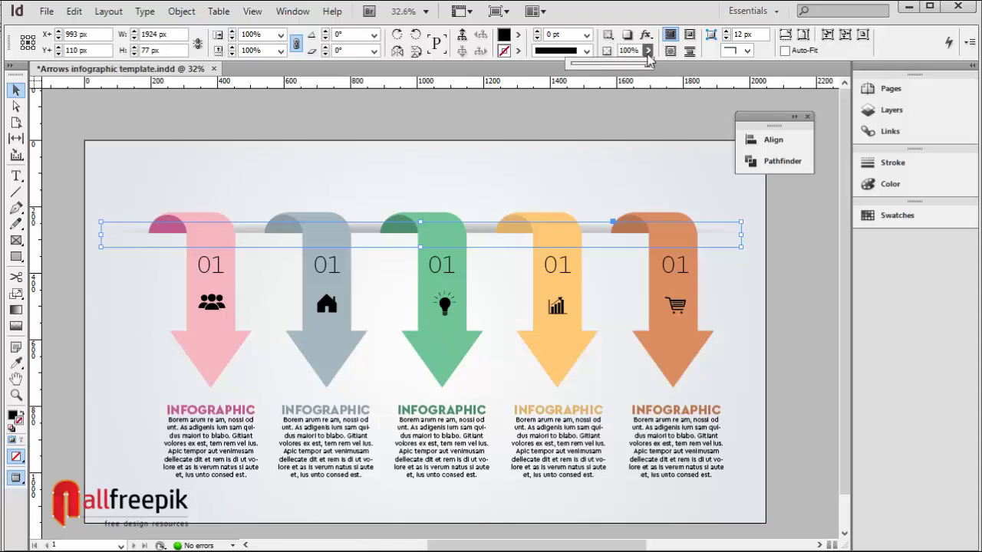
drag(646, 63, 598, 70)
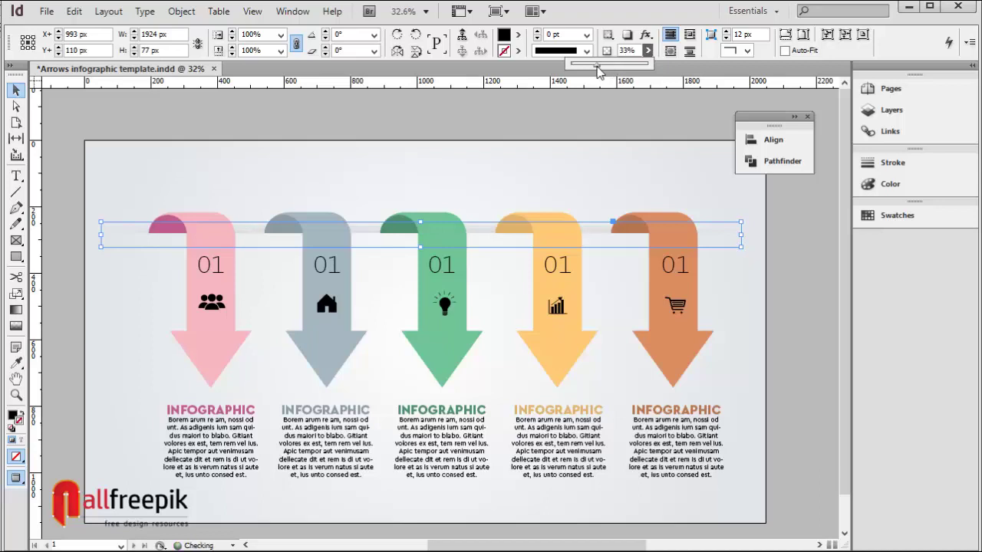
click(722, 313)
click(775, 306)
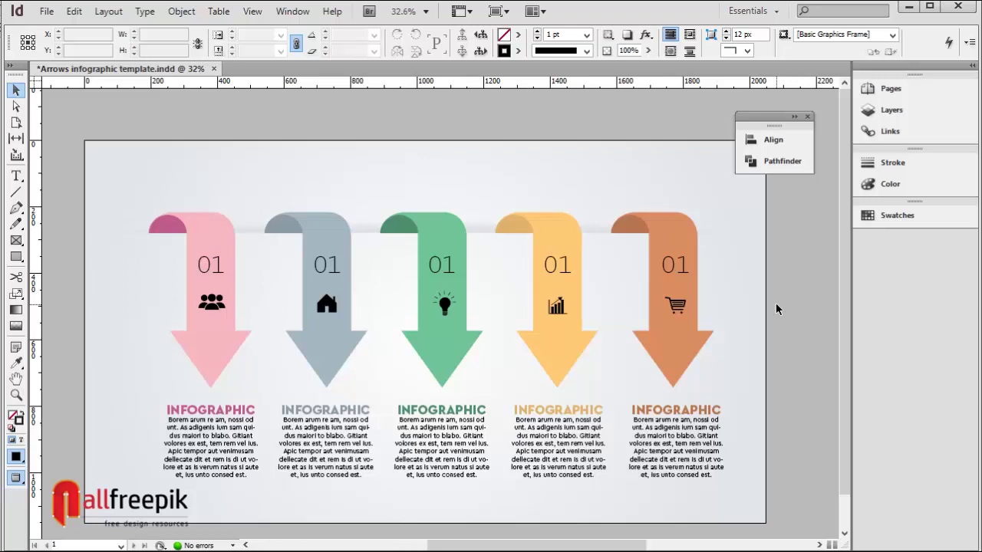
click(488, 226)
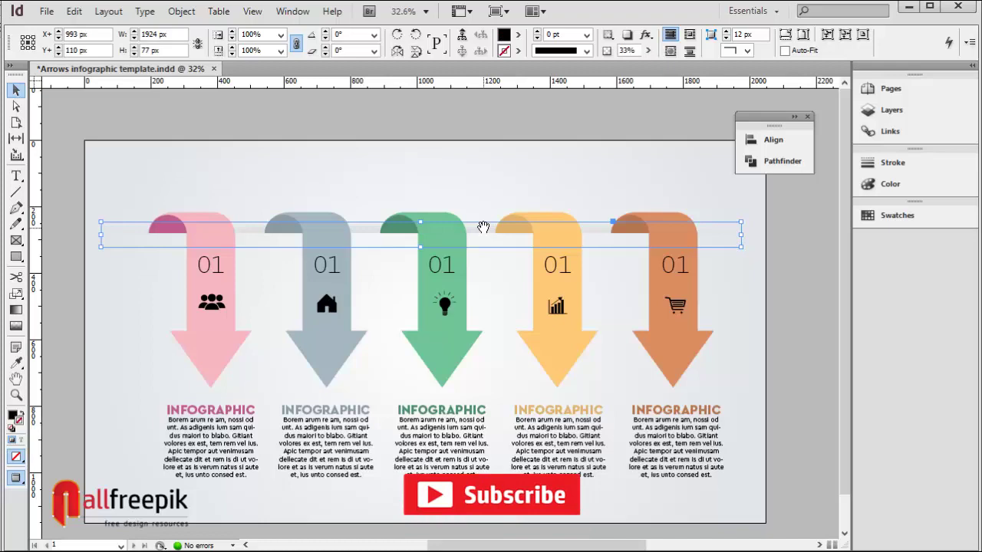
Apply a 75 px Basic Feather to the grey bar
click(645, 35)
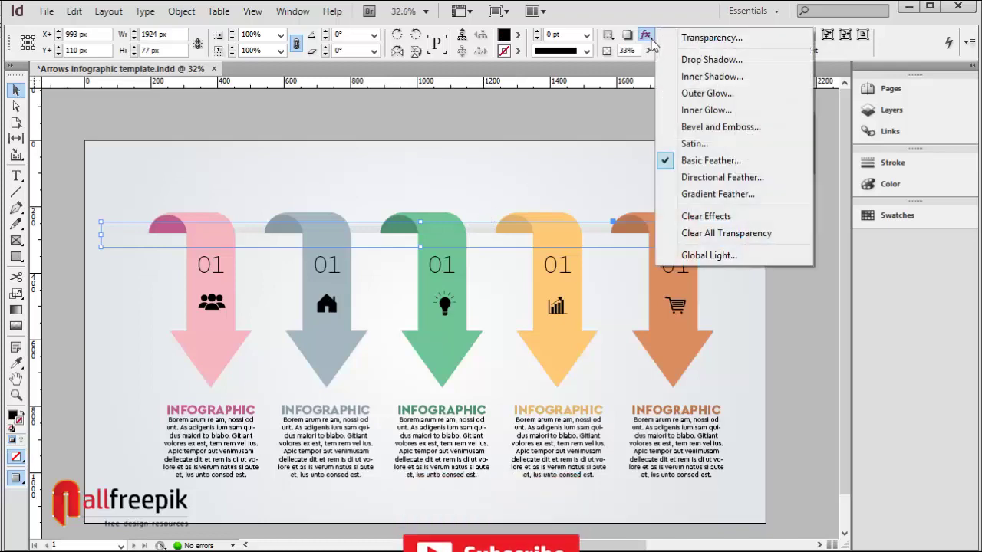
click(723, 161)
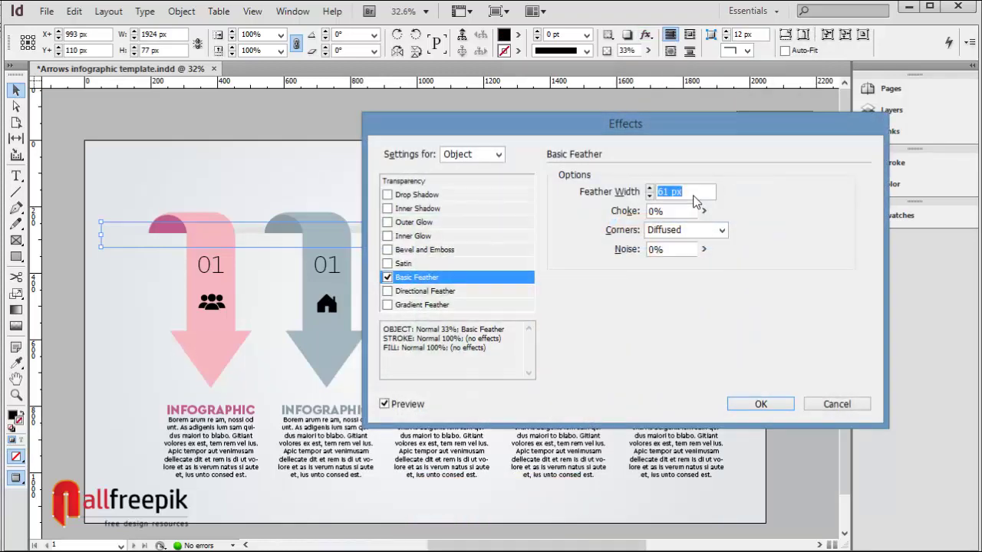
text(75)
click(760, 404)
click(794, 316)
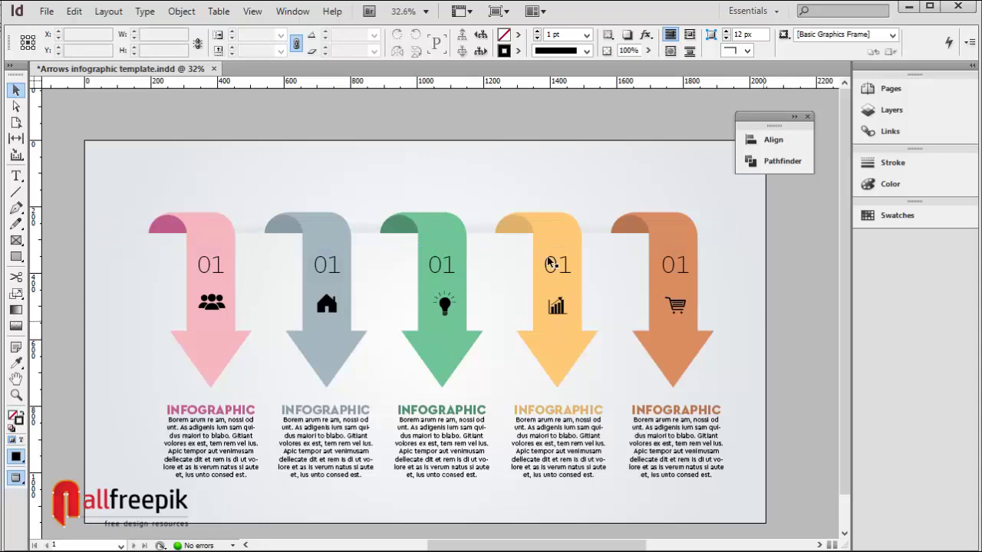
Widen the shadow frame to about 2037 × 104 px, spanning all five arrow tops
click(492, 230)
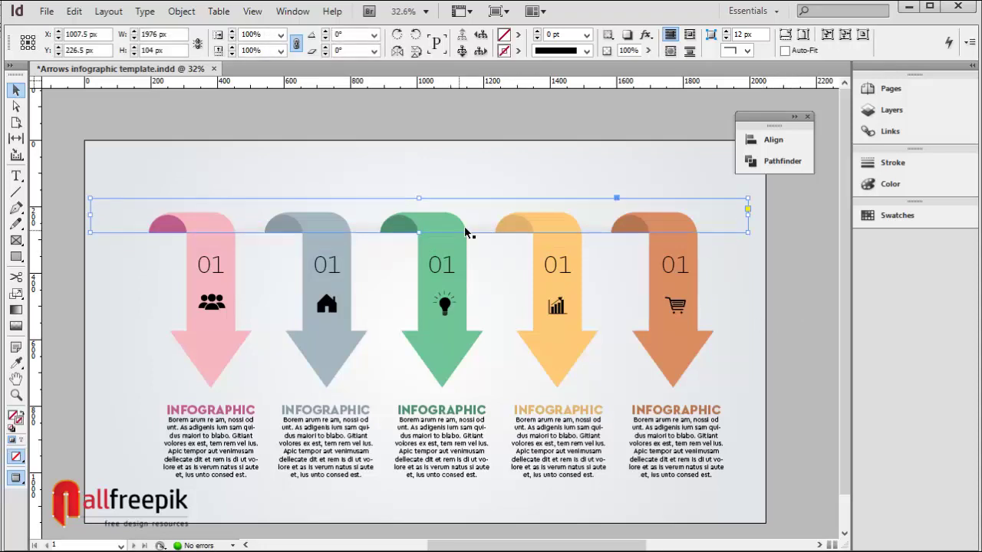
click(484, 222)
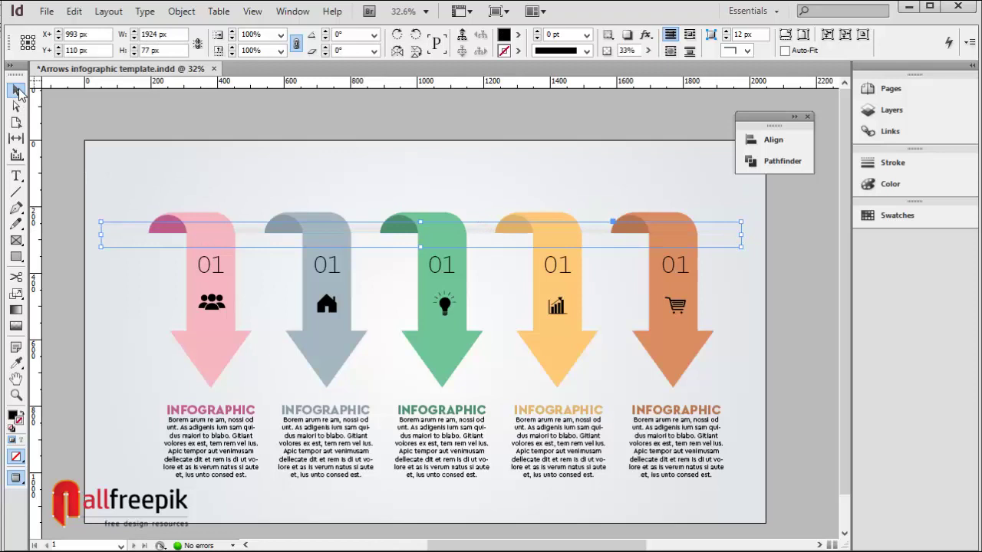
click(705, 220)
click(749, 214)
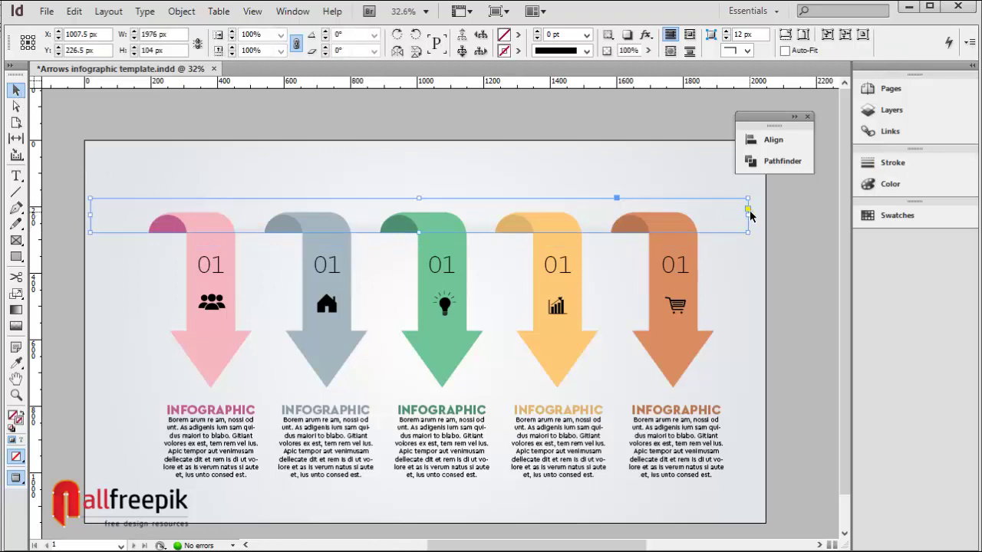
drag(750, 217, 776, 223)
click(821, 302)
key(ctrl+minus)
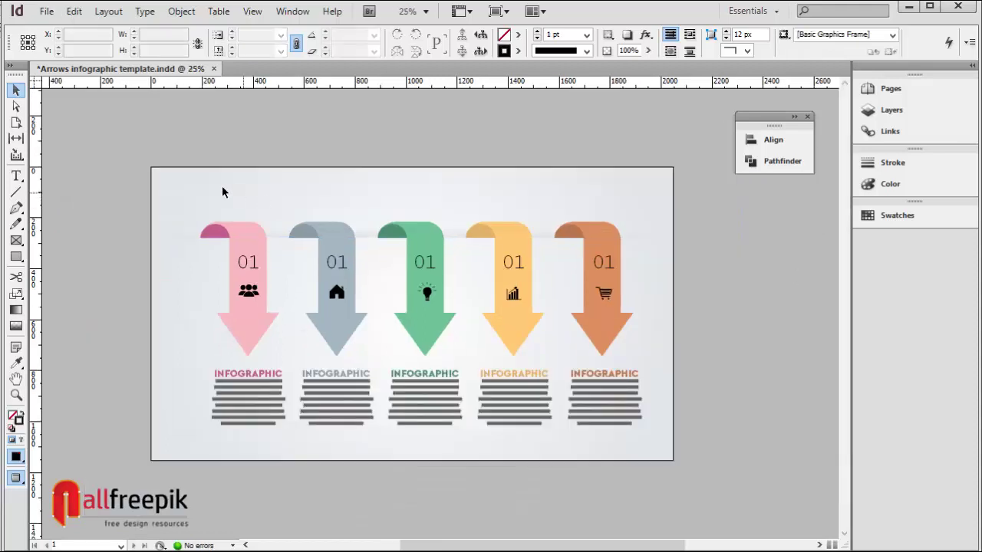
drag(141, 155, 715, 506)
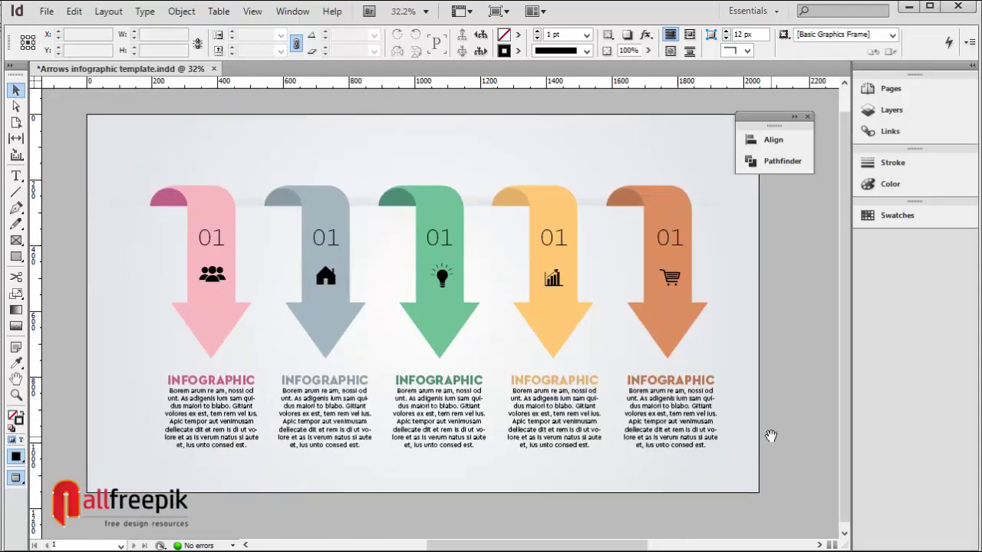